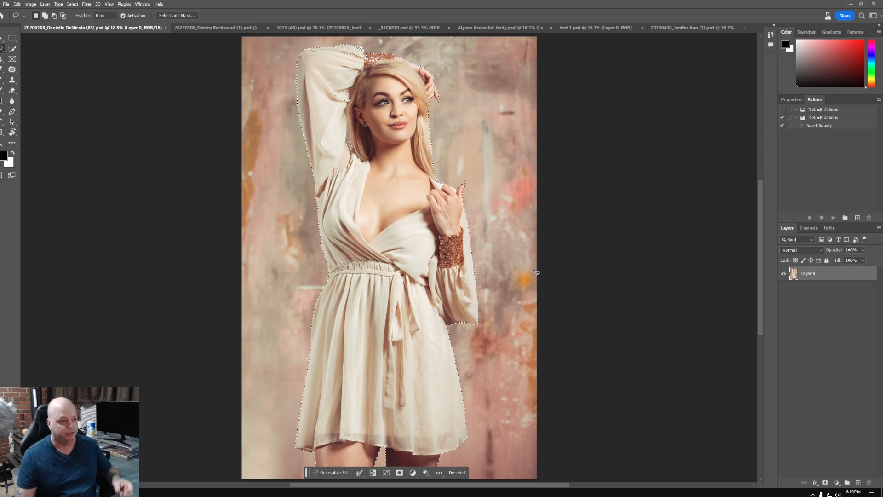
- Add the missed patches on the woman's raised sleeve and near the cuff to the subject selection with the Lasso
scroll(419, 214, "up", 5)
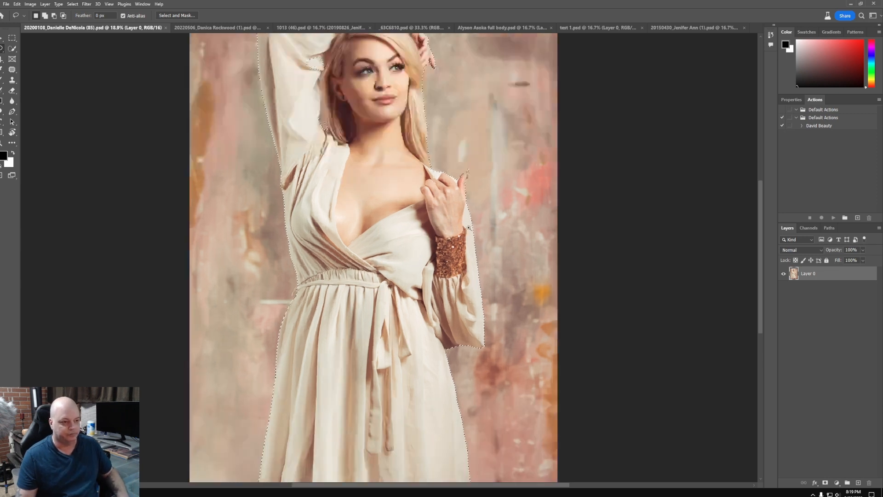
scroll(461, 270, "up", 10)
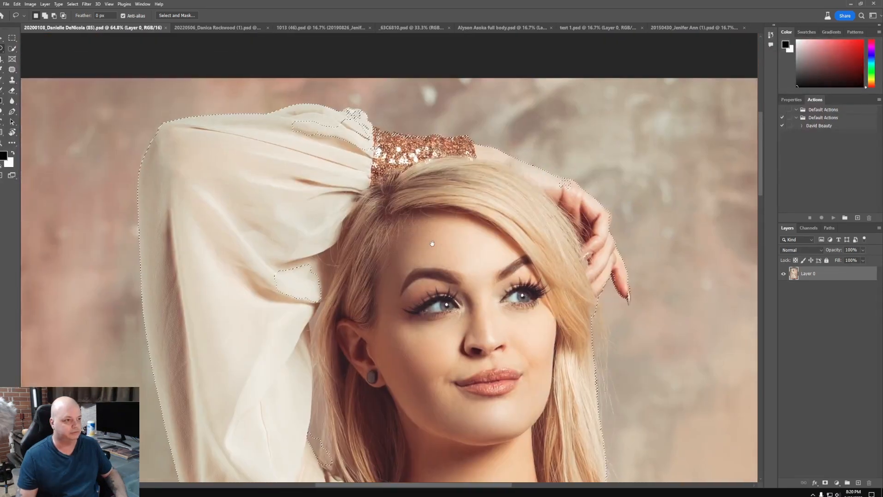
left_click_drag(432, 244, 453, 285)
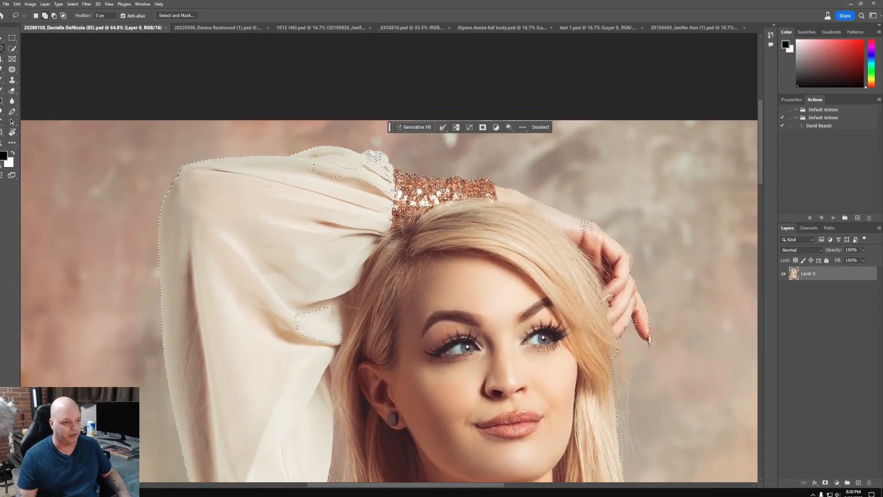
left_click_drag(416, 187, 416, 186)
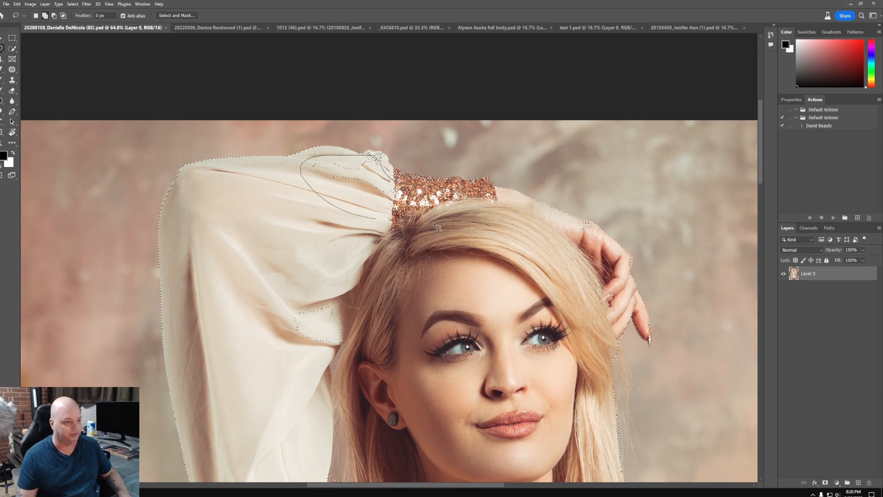
left_click_drag(437, 227, 437, 228)
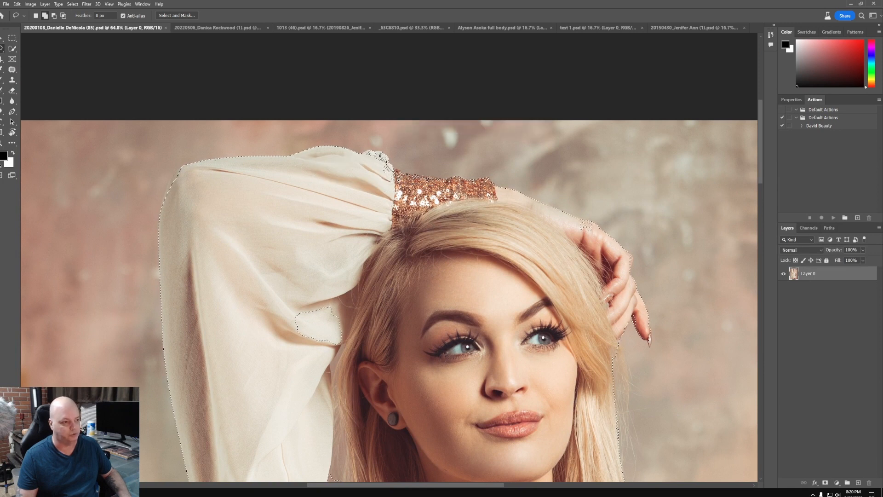
left_click_drag(371, 172, 373, 174)
left_click_drag(307, 275, 359, 291)
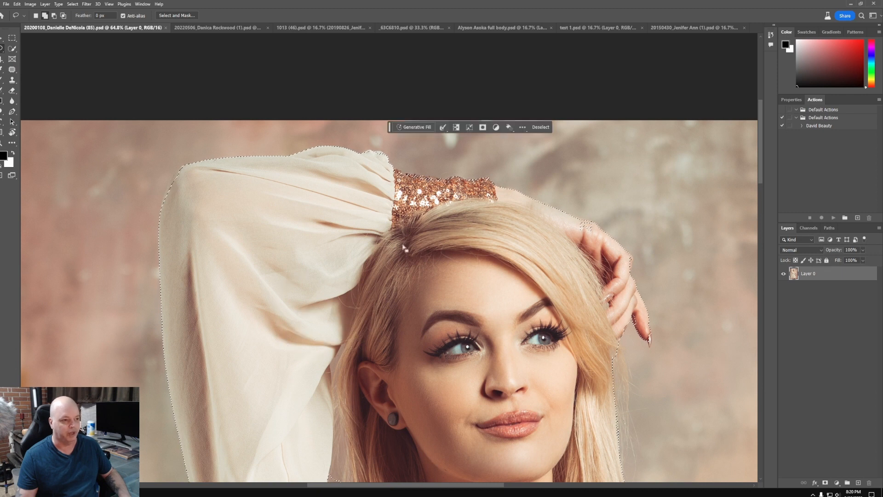
key("ctrl+0")
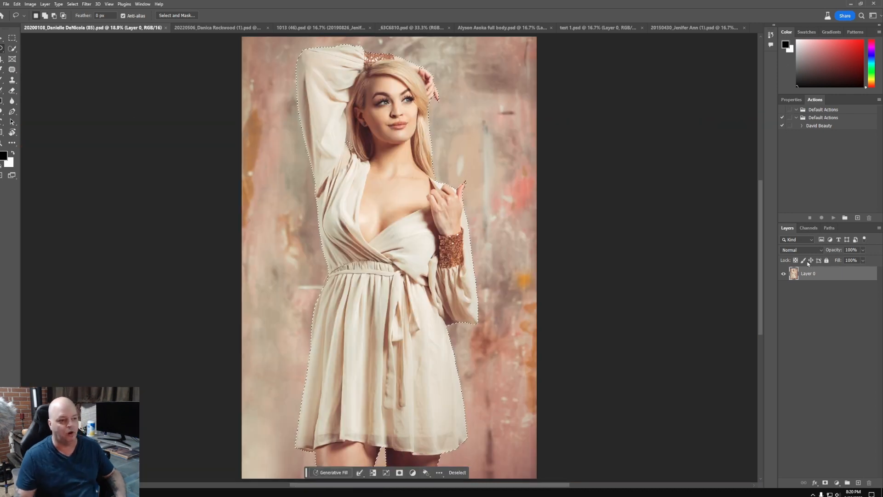
- Invert the selection to cover the backdrop and run Generative Fill on it with the prompt "background curtains"
key("ctrl+shift+i")
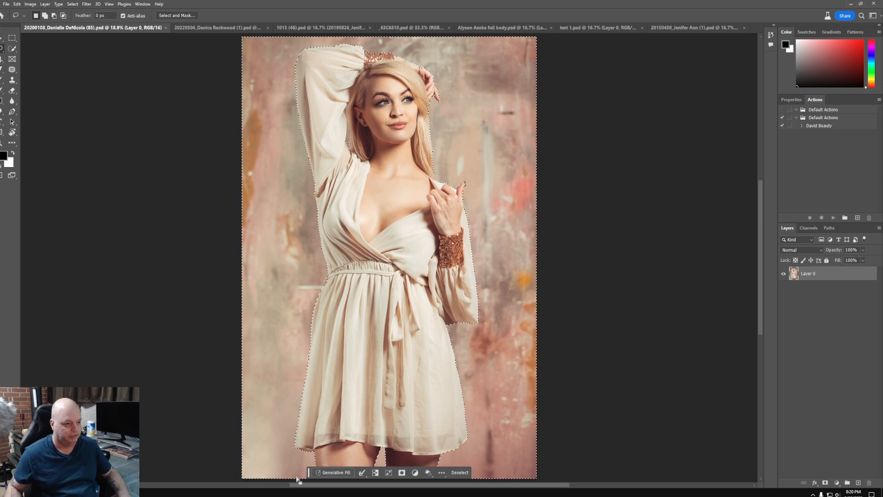
left_click(333, 472)
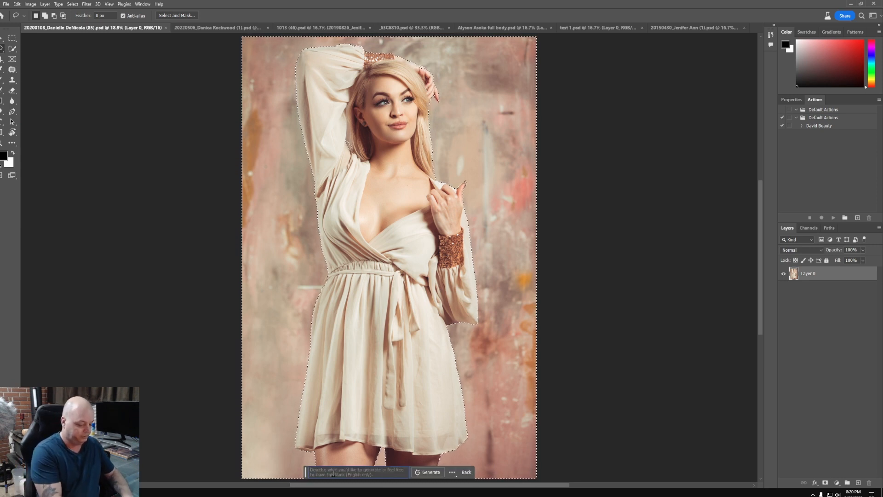
type("background")
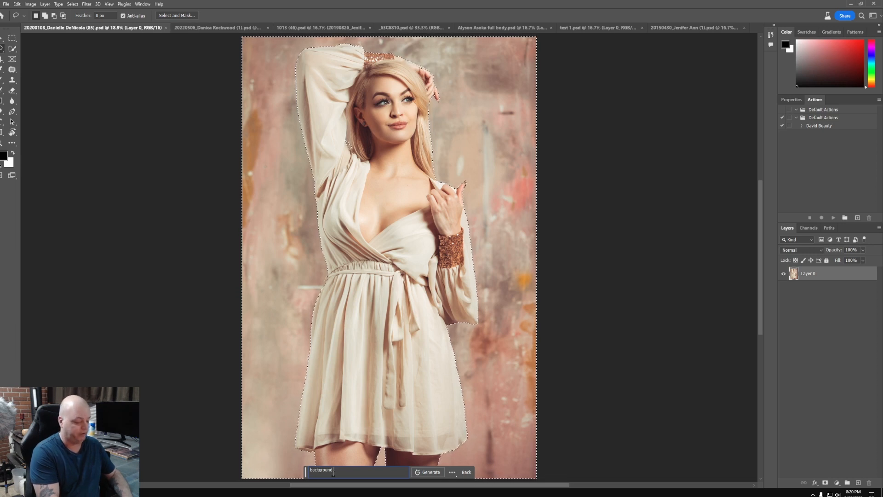
type("rtains")
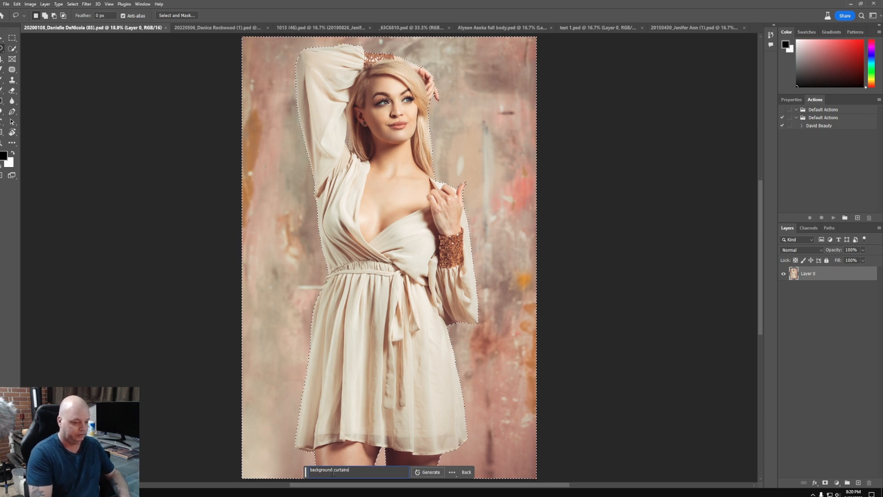
left_click(428, 472)
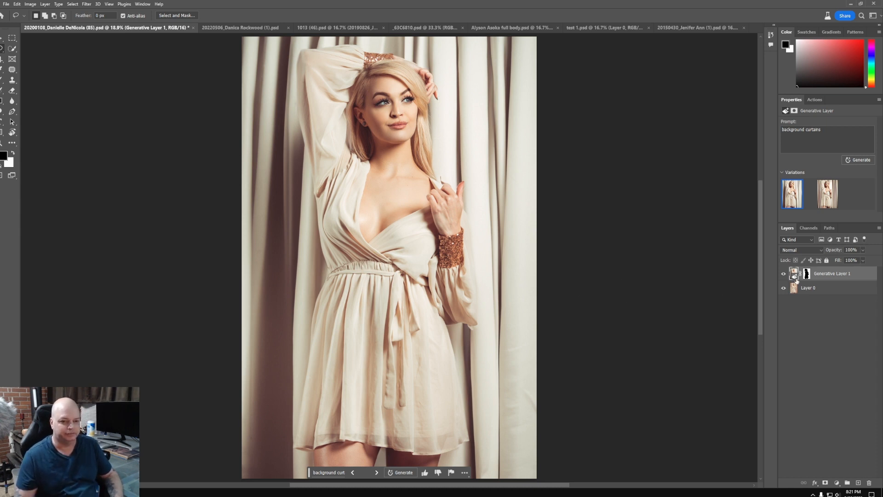
- Compare the generated curtain background with the original photo, examining the edges around the hair, hands and shoulder up close
left_click(865, 250)
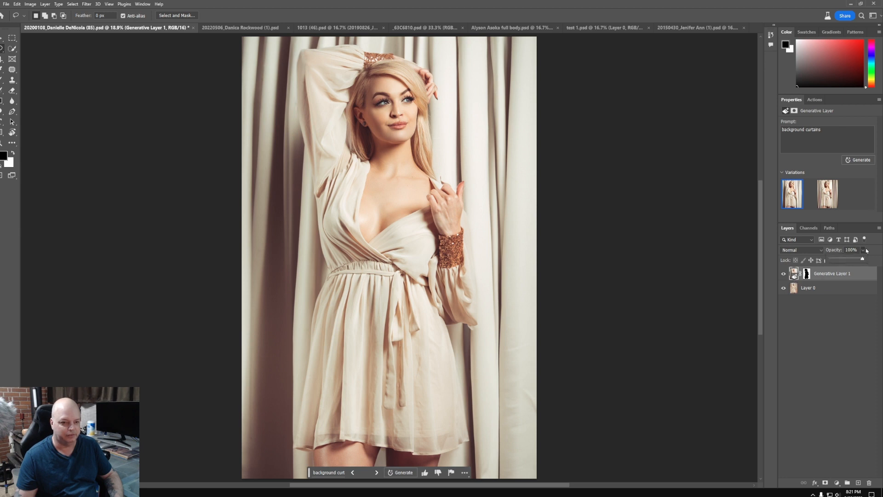
left_click_drag(853, 261, 852, 261)
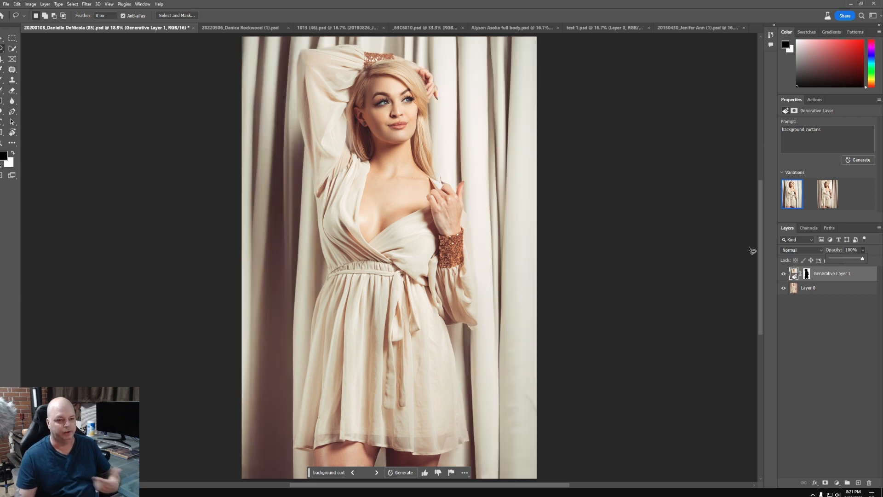
left_click(784, 273)
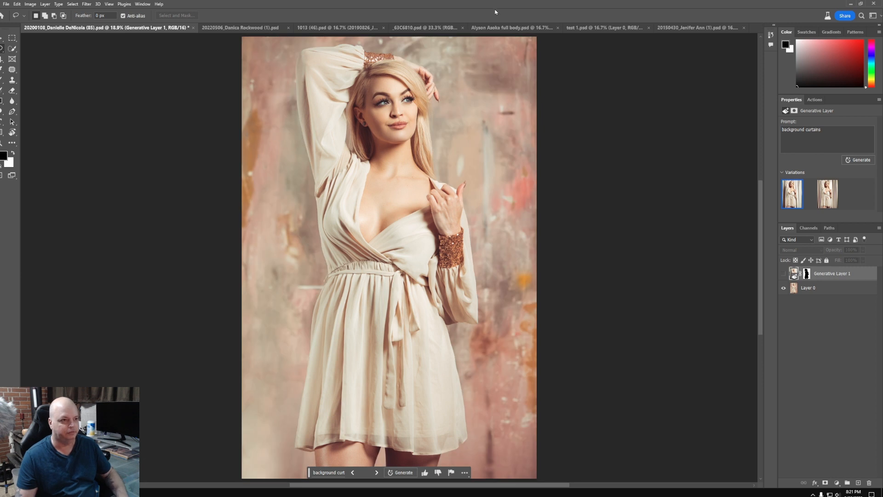
left_click_drag(491, 171, 522, 188)
left_click(525, 187)
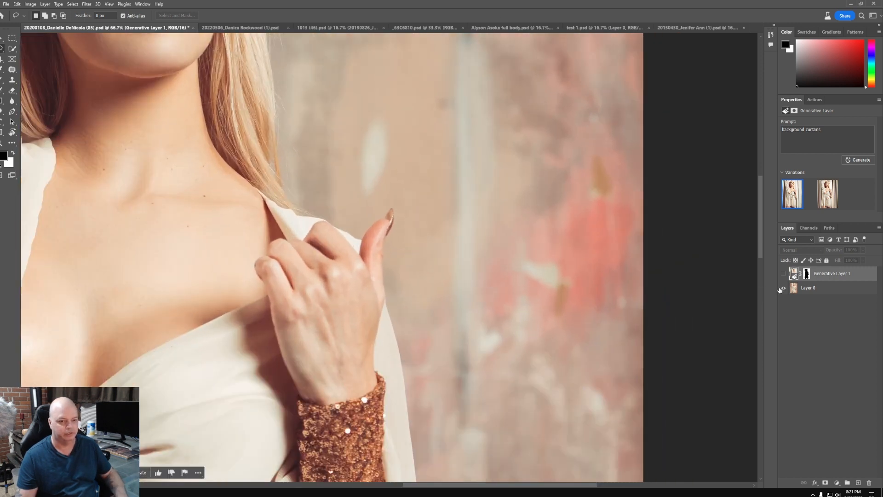
left_click(783, 273)
left_click_drag(433, 178, 465, 331)
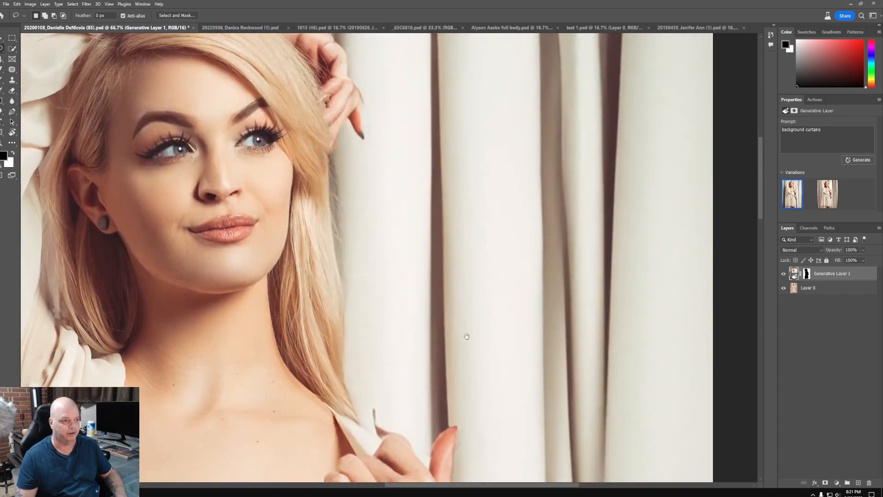
left_click_drag(376, 148, 462, 277)
key("ctrl+0")
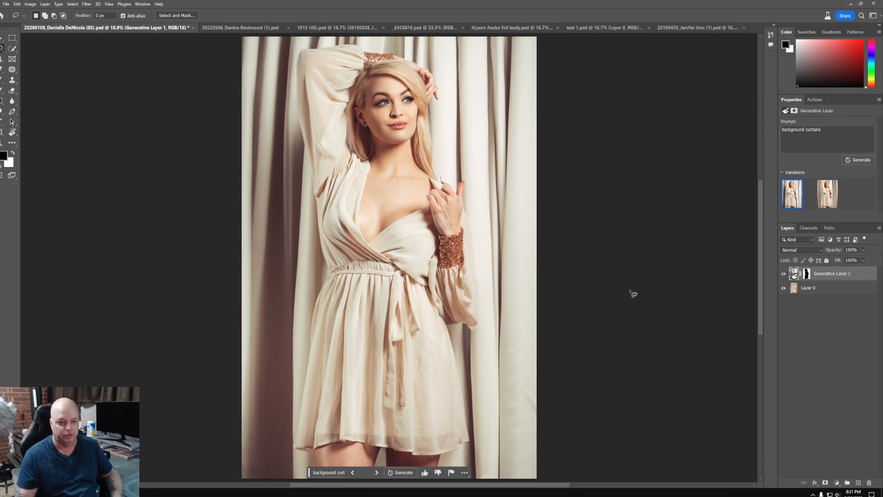
left_click(783, 274)
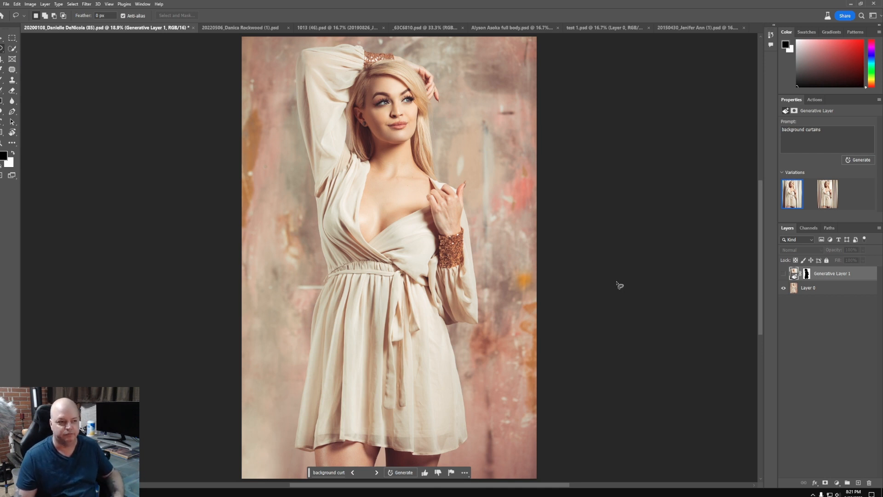
left_click(783, 274)
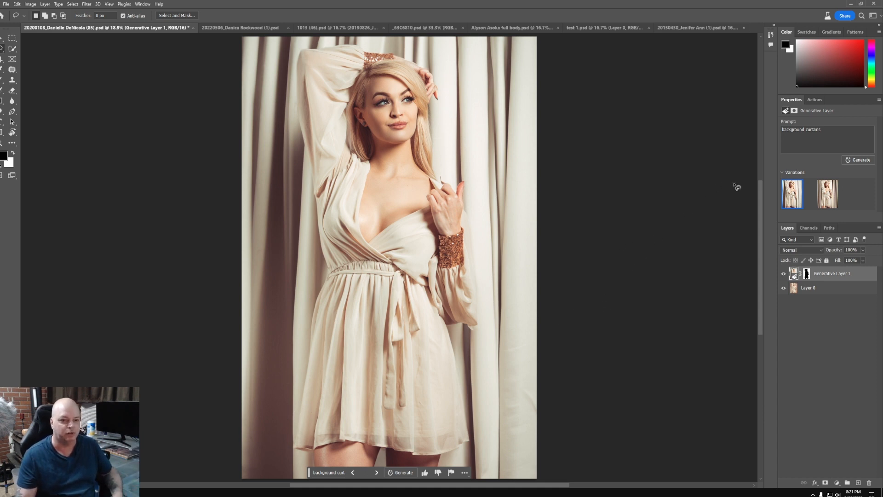
- Preview the alternative curtain variations, including the second and third for the prompt "black background curtains blurry"
left_click(837, 204)
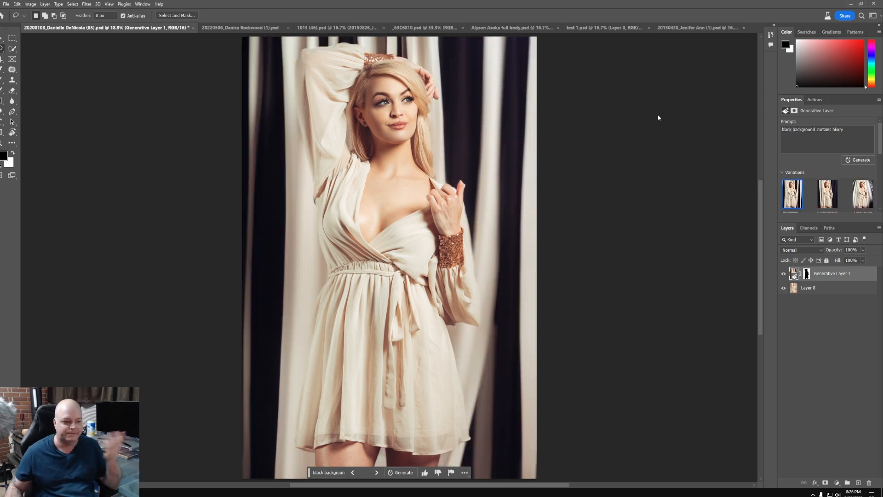
left_click(827, 191)
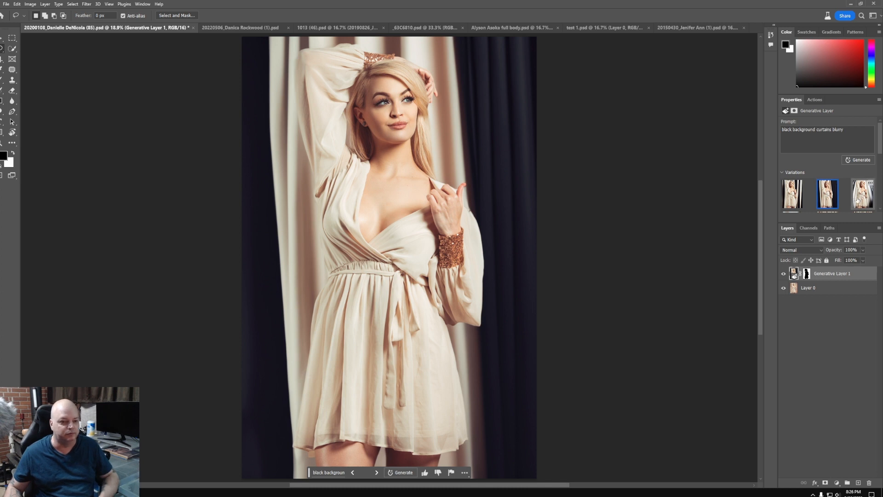
left_click(857, 199)
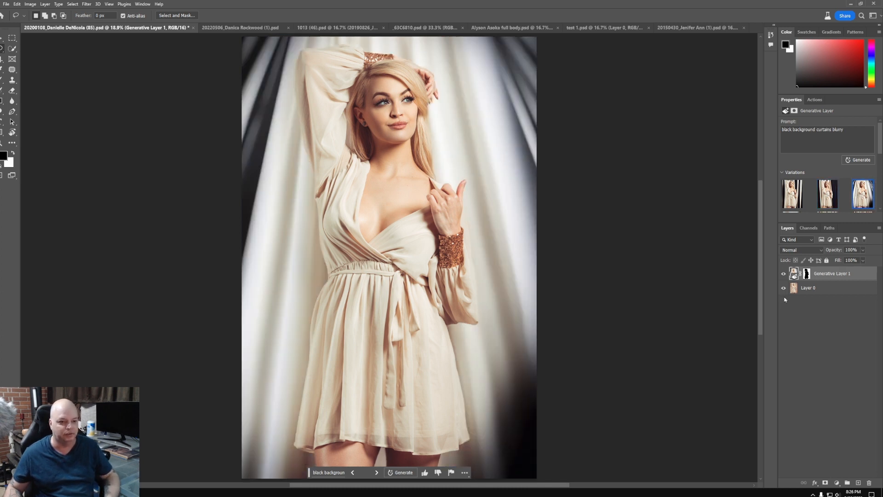
- Hide the generated curtain background and delete its generative layer, leaving only the original photo layer
left_click(785, 273)
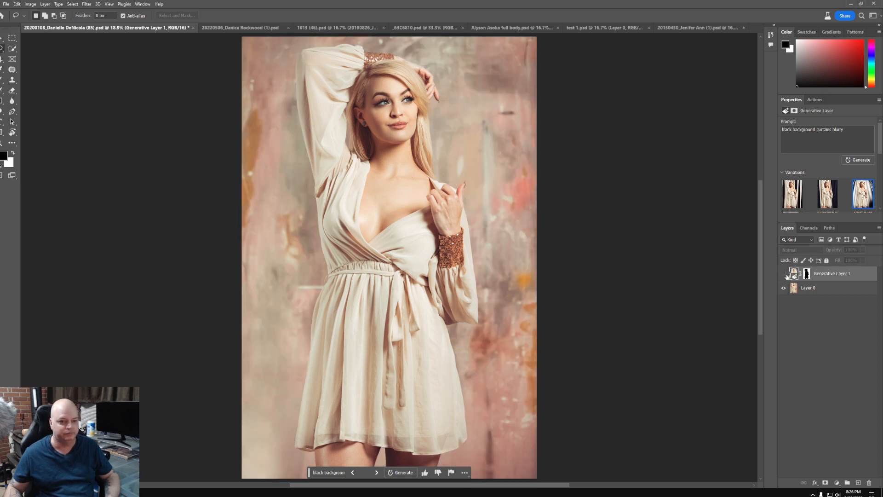
left_click_drag(822, 275, 870, 482)
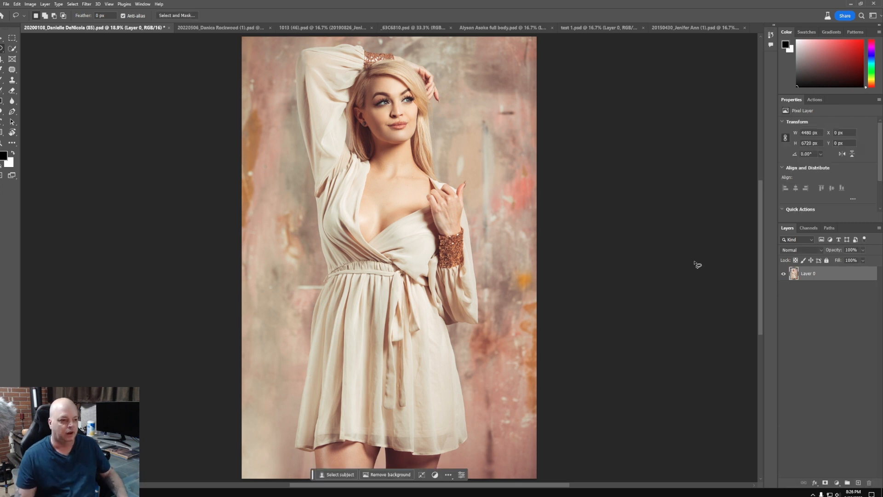
- Lasso an area about 710 by 640 px on the woman's upper chest and run Generative Fill with the prompt "dragon tattoo"
left_click_drag(408, 179, 429, 176)
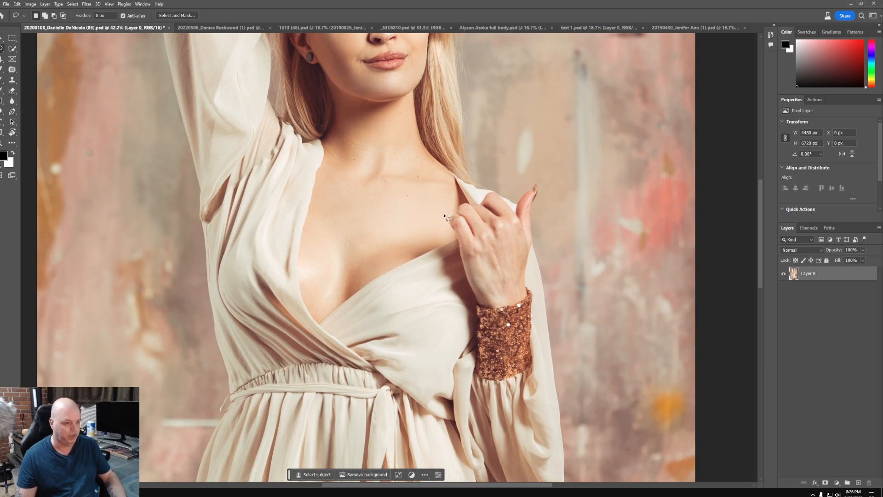
left_click_drag(436, 184, 377, 177)
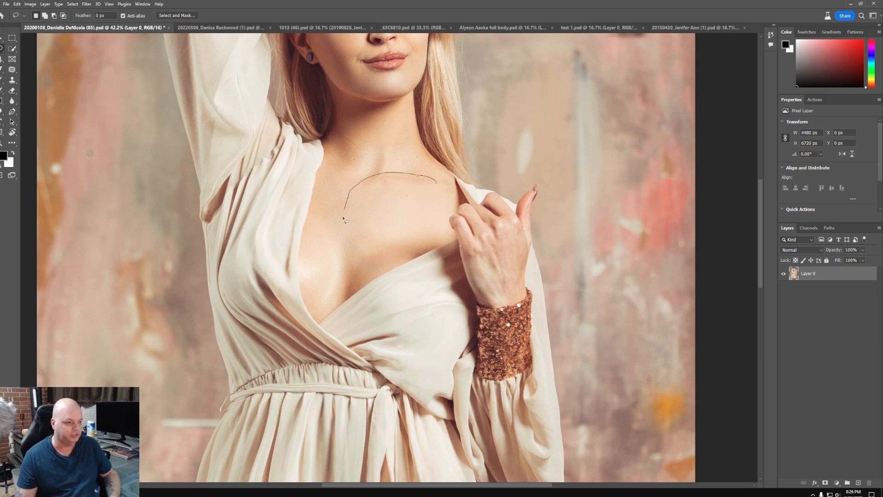
left_click_drag(446, 210, 446, 202)
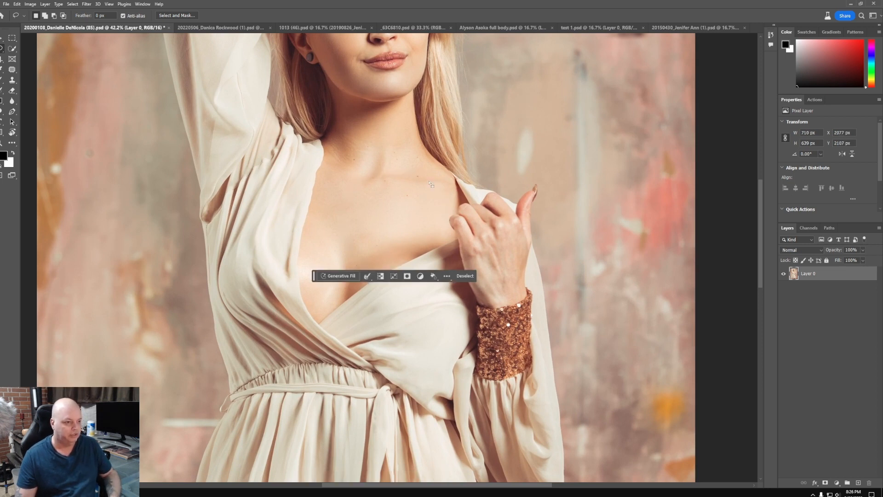
left_click(346, 278)
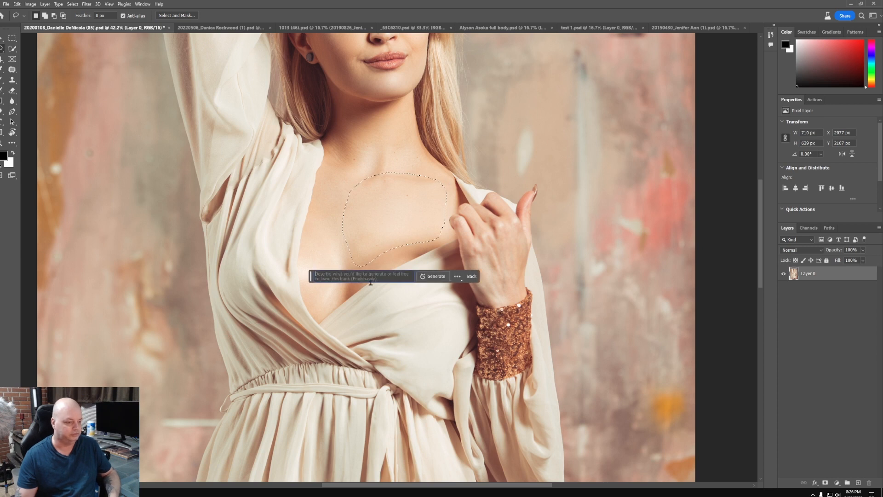
type("dr")
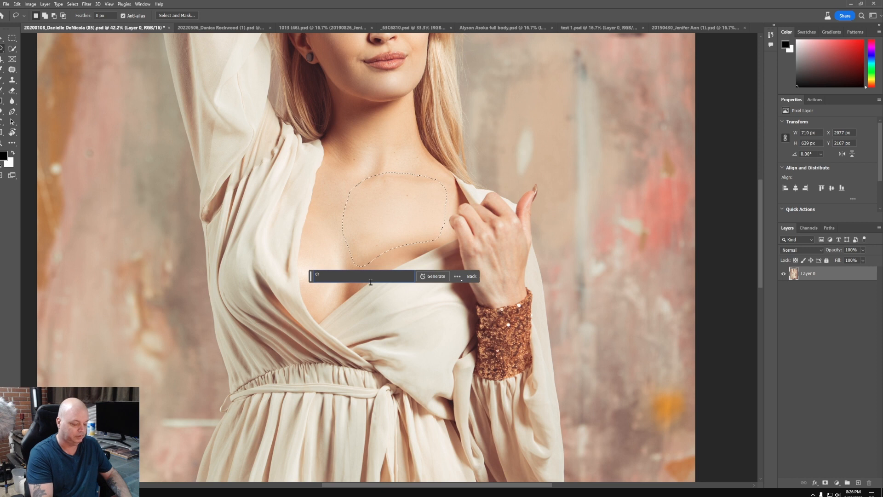
type("agon tattoo")
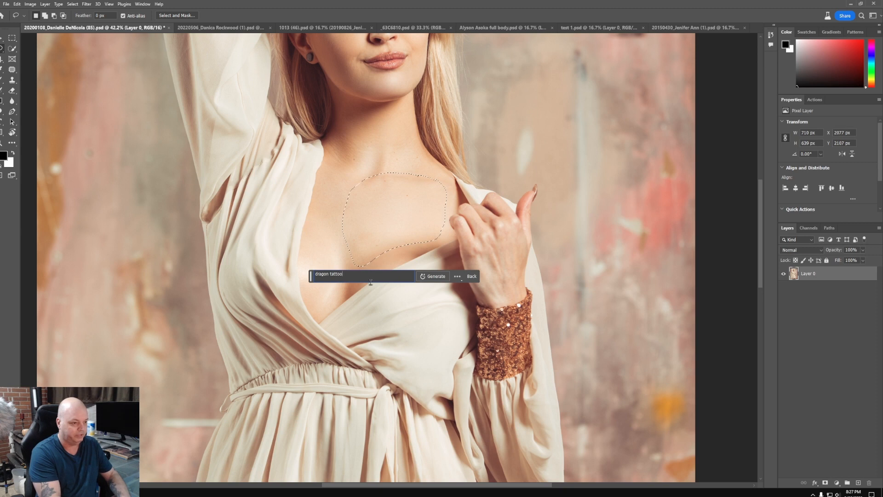
left_click(434, 278)
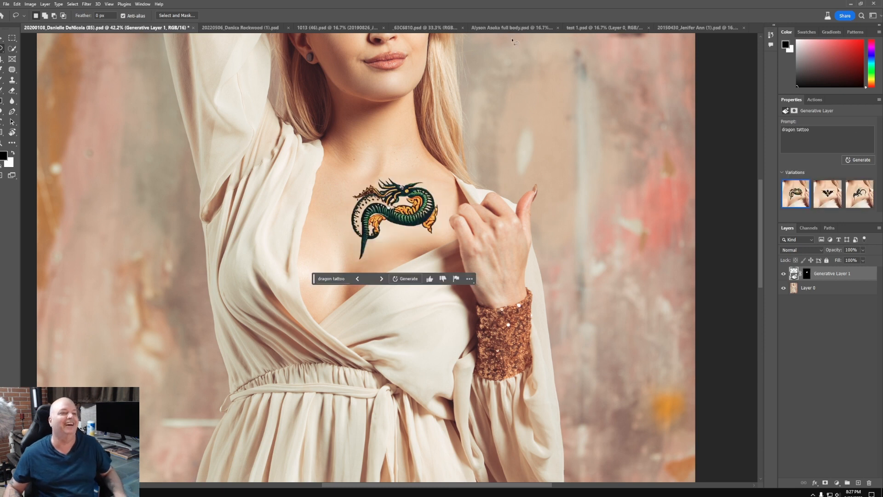
- Preview the second dragon tattoo variation, switch to the third one and inspect it up close on the skin
key("ctrl+0")
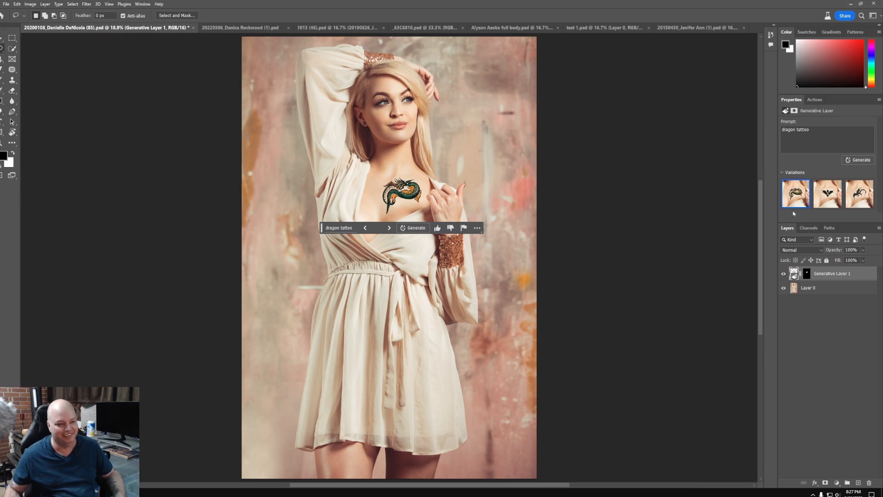
left_click(824, 194)
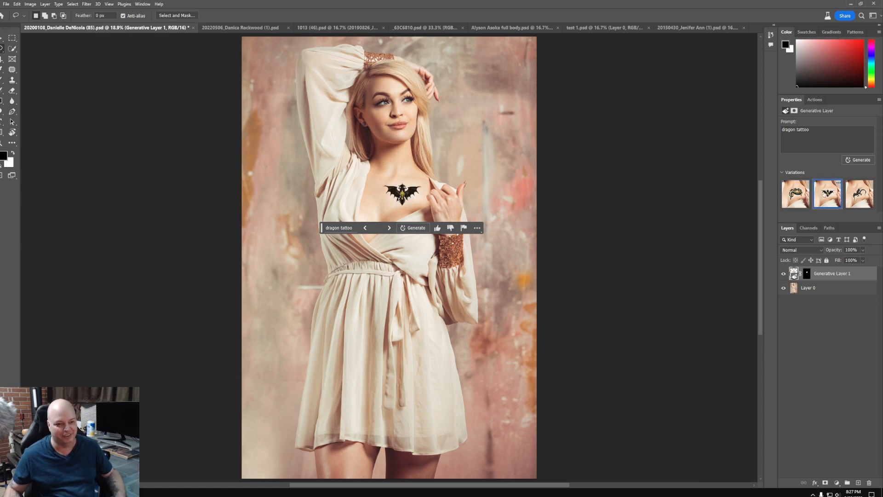
left_click(854, 198)
left_click_drag(405, 193, 460, 181)
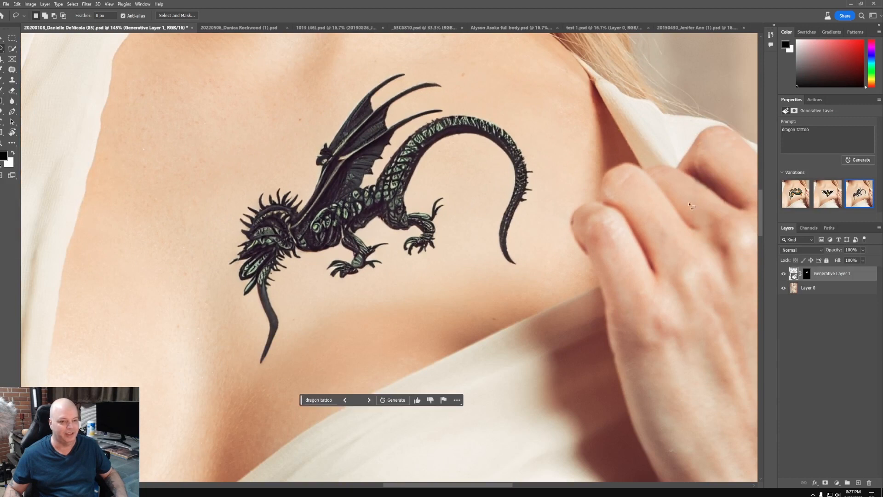
- Switch back to the first dragon tattoo variation and view it on the whole portrait
left_click(795, 197)
left_click_drag(547, 230, 532, 241)
key("ctrl+0")
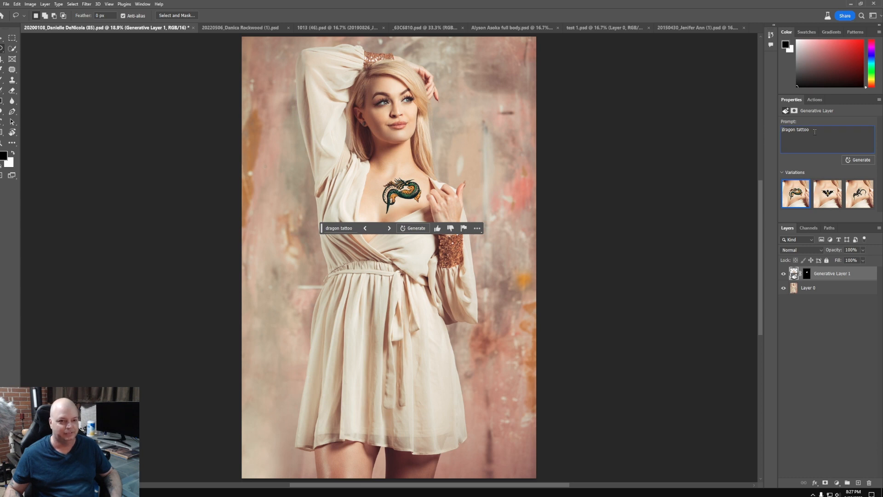
- Change the generative layer's prompt to "faded realistic viking tattoo" and generate new variations
type("faded re")
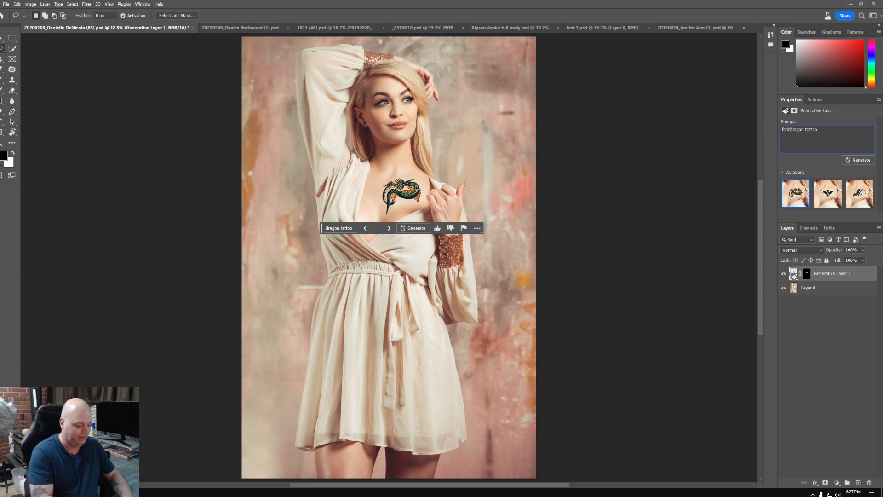
type("alistic")
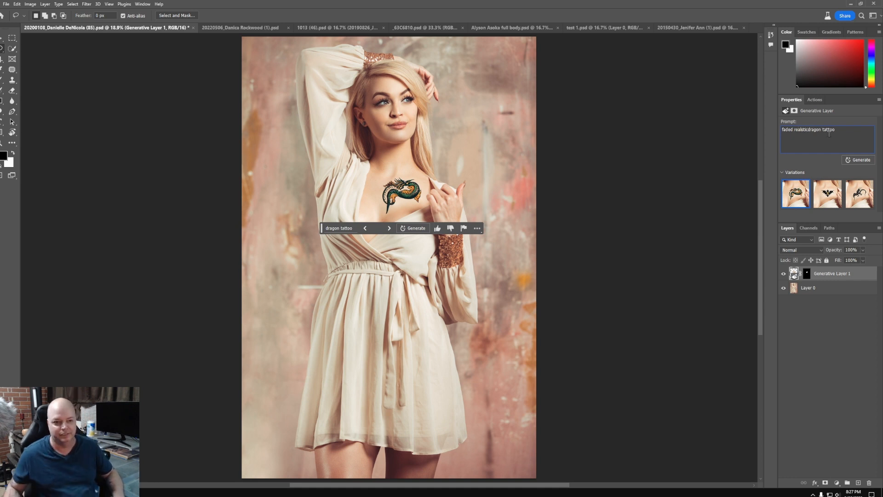
double_click(823, 129)
type("viking")
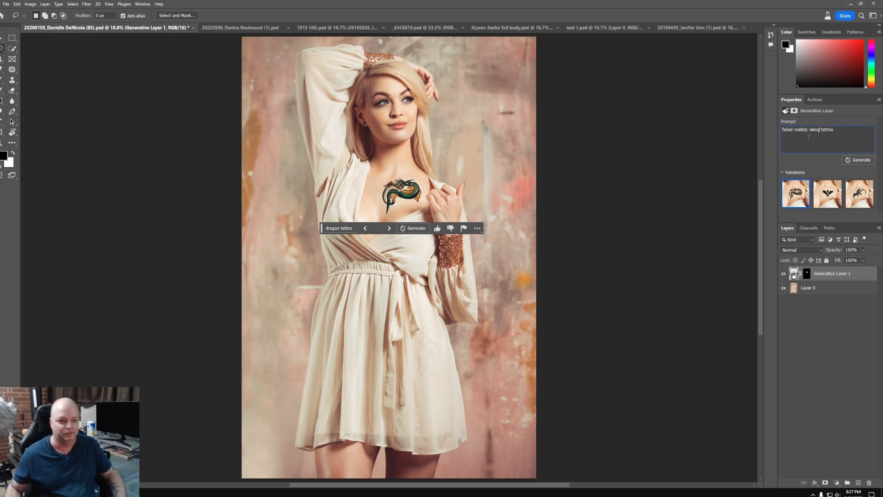
key("Return")
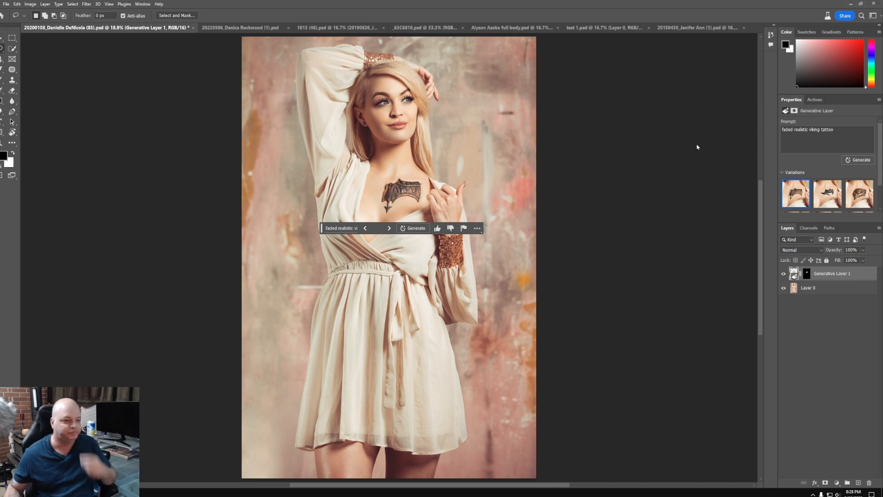
- Preview the second viking tattoo variation up close on the chest and switch to the third one
left_click(828, 203)
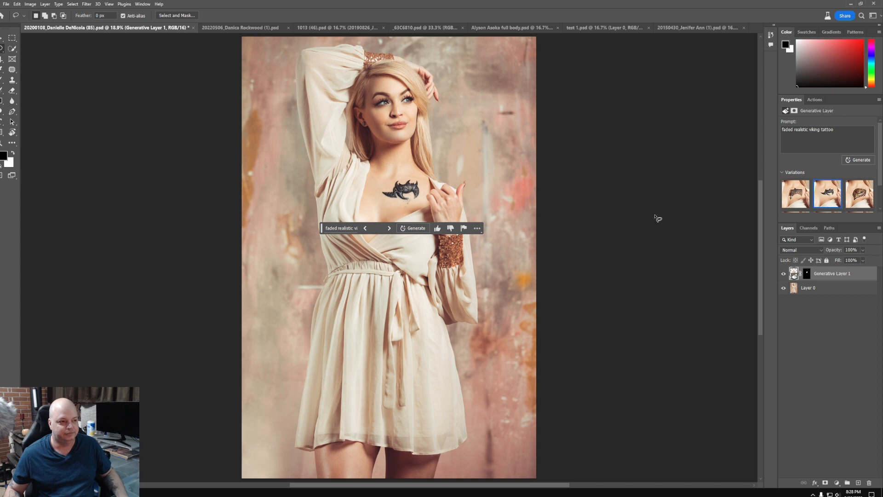
left_click_drag(431, 114, 470, 122)
left_click_drag(445, 159, 508, 203)
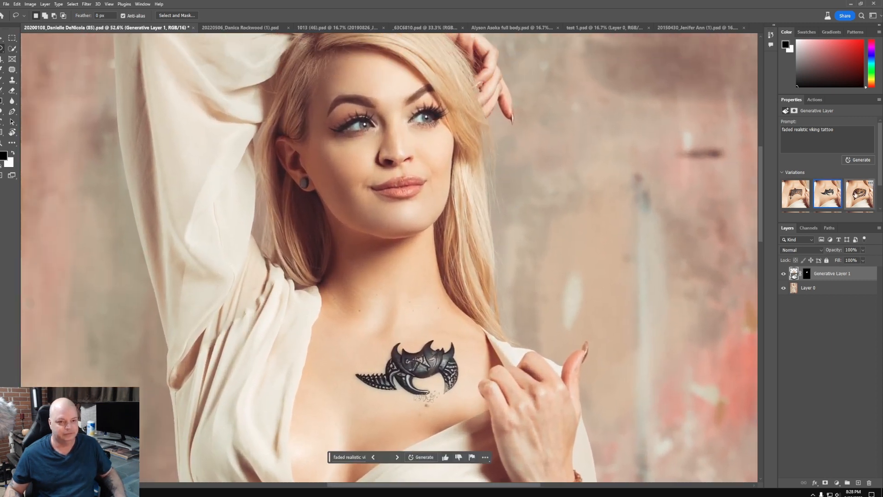
left_click(855, 195)
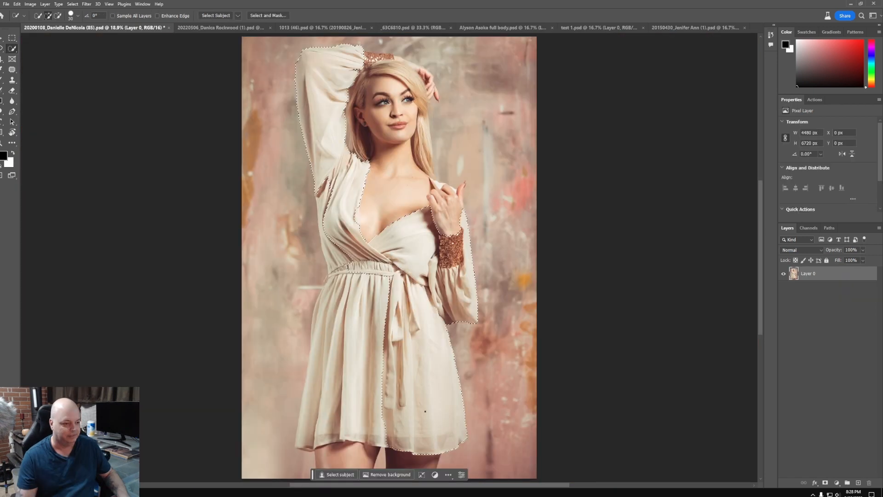
- Add the rest of the skirt to the dress selection and run Generative Fill with the prompt "red dress"
left_click_drag(349, 401, 302, 431)
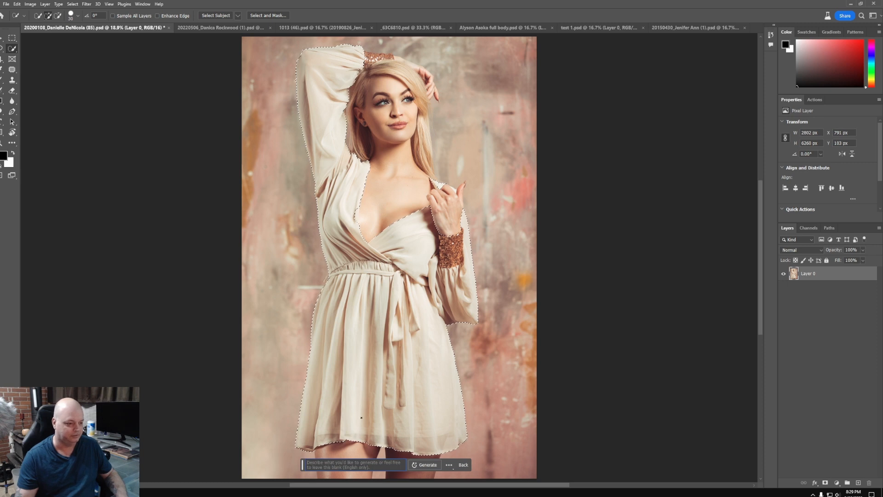
type("red dress")
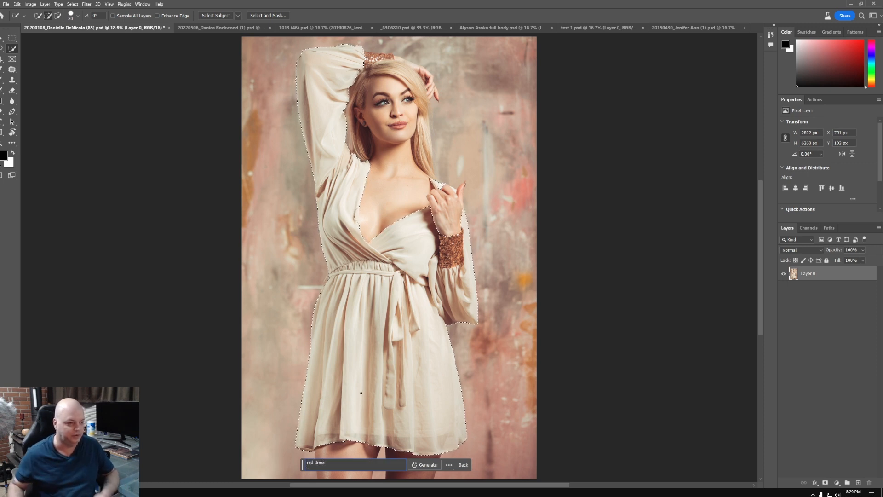
left_click(433, 465)
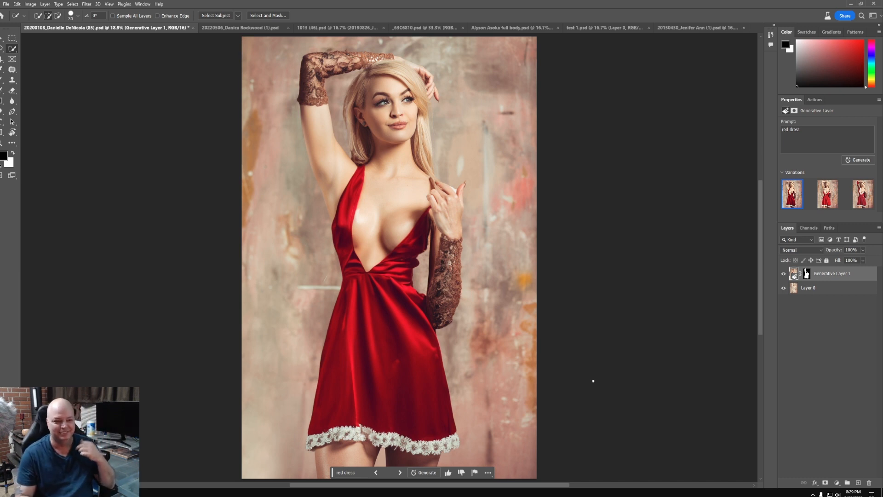
- Preview the second and third red dress variations and delete their generative layer
left_click(828, 196)
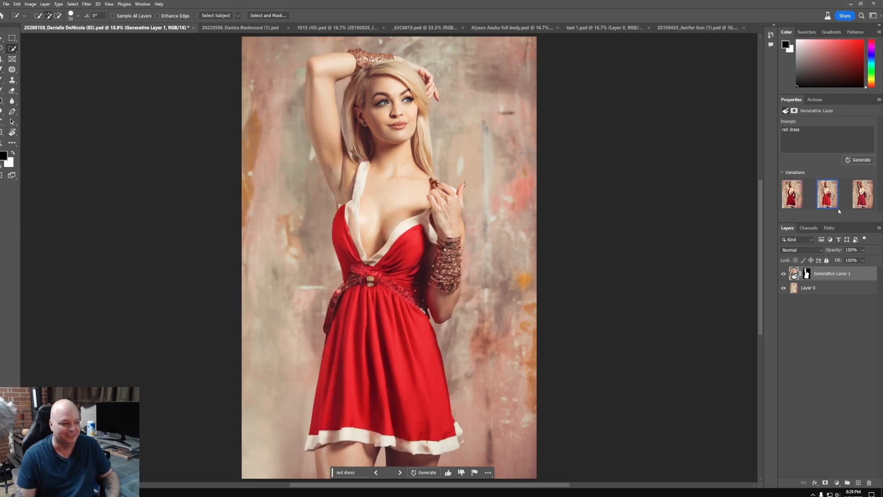
mouse_move(861, 207)
left_click(862, 206)
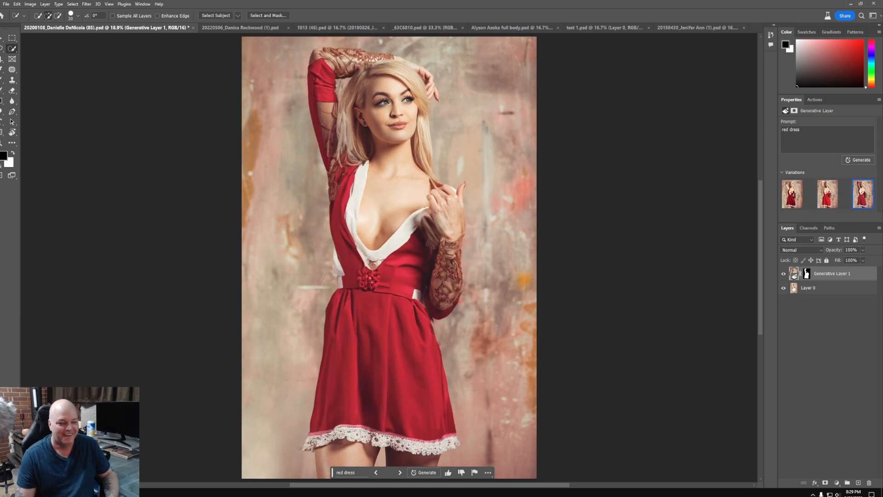
left_click_drag(809, 274, 869, 481)
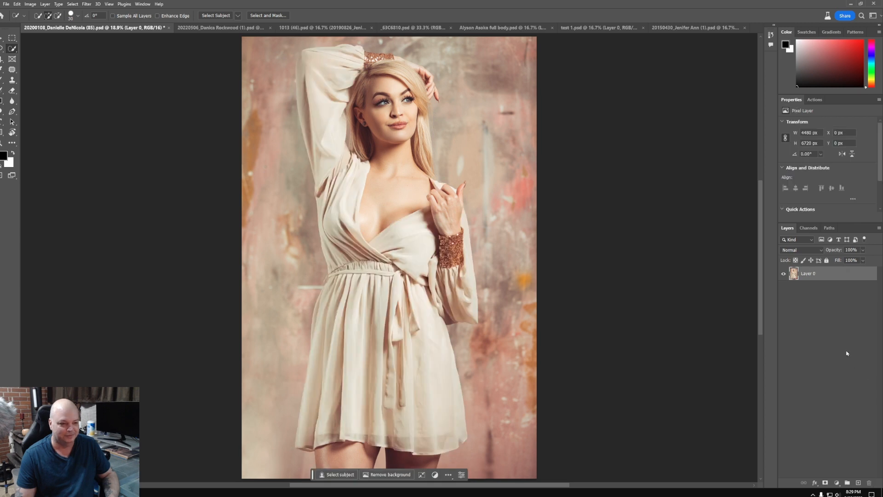
- Select the whole woman as the subject and run Generative Fill with the prompt "turtleneck sweater"
left_click(330, 475)
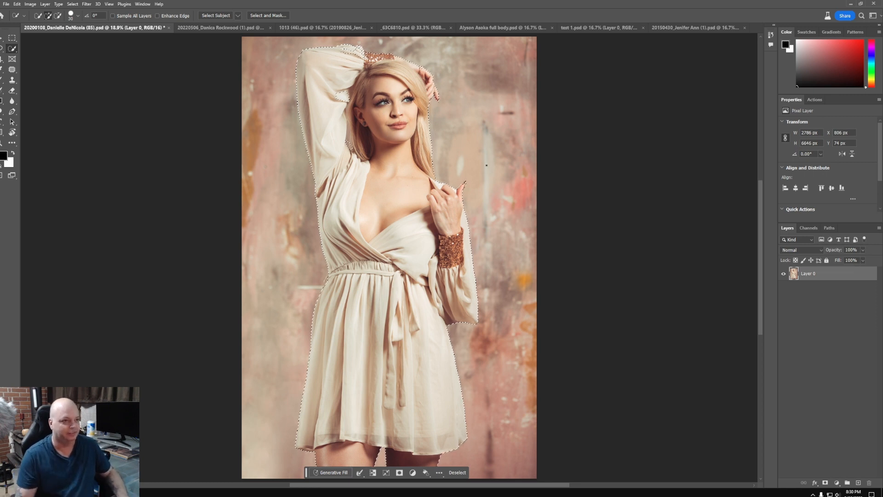
left_click(331, 472)
type("tur")
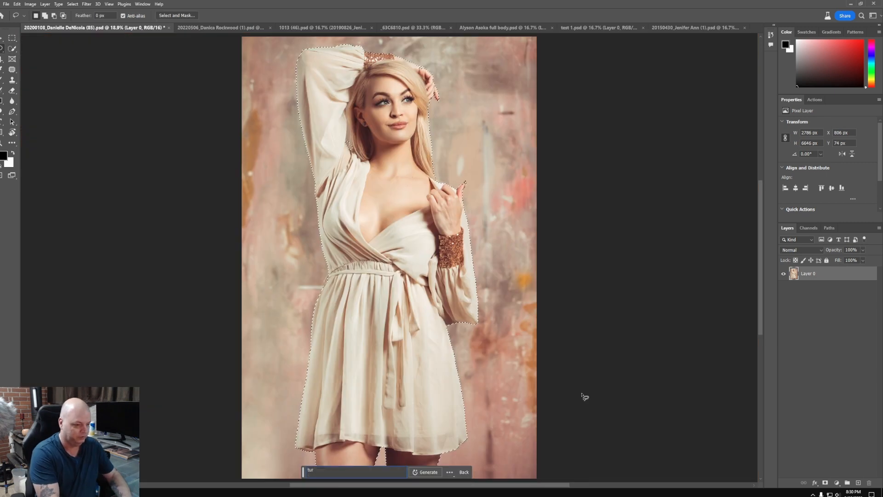
type("tleneck sweater")
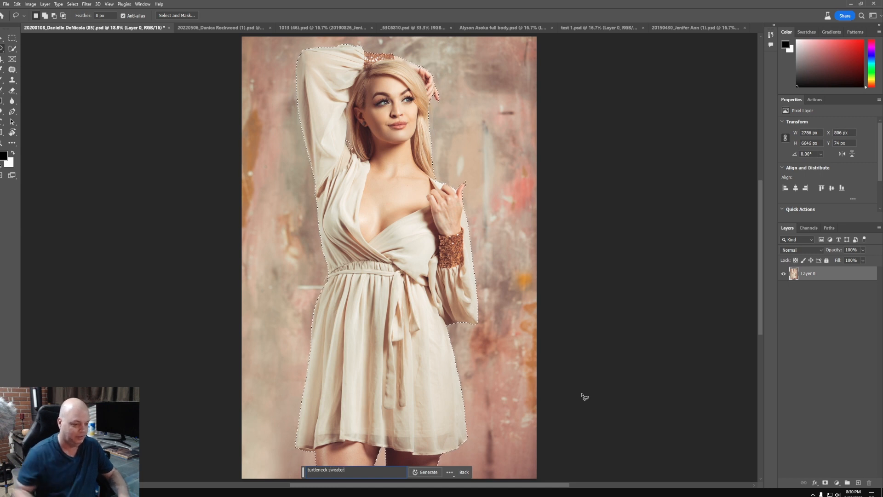
left_click(433, 473)
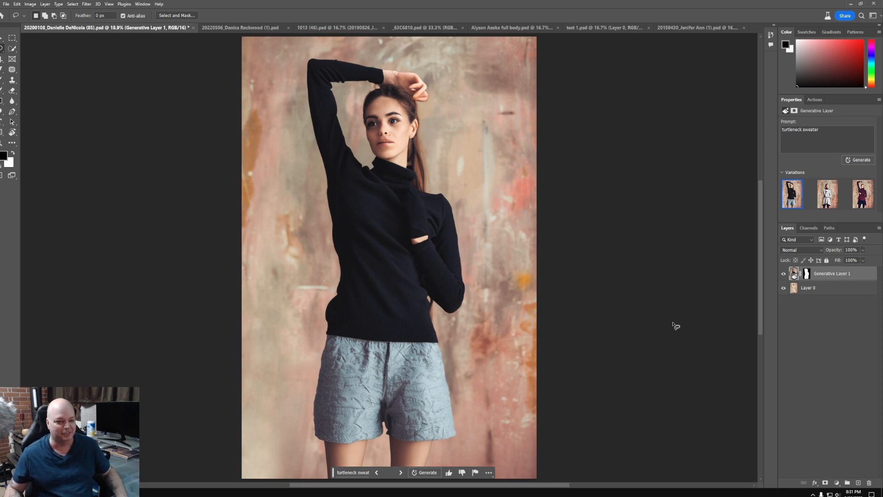
- Compare the three turtleneck sweater variations, examining the generated faces up close
left_click_drag(400, 103, 448, 110)
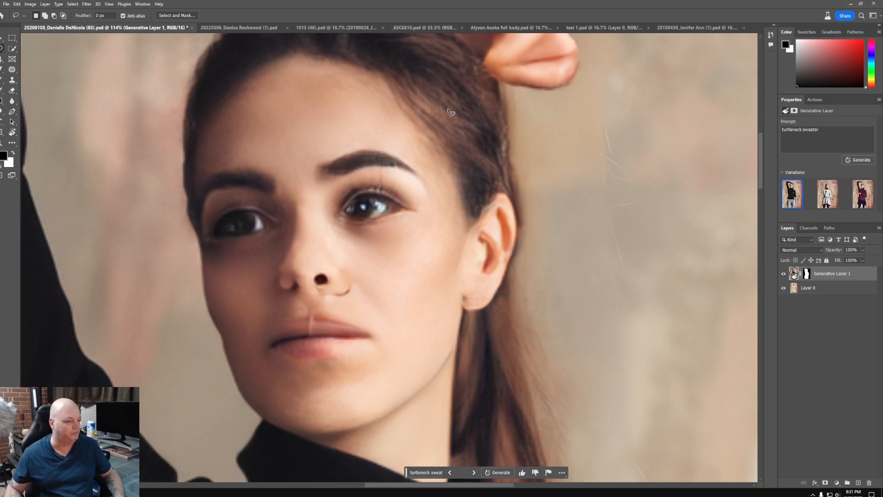
key("ctrl+0")
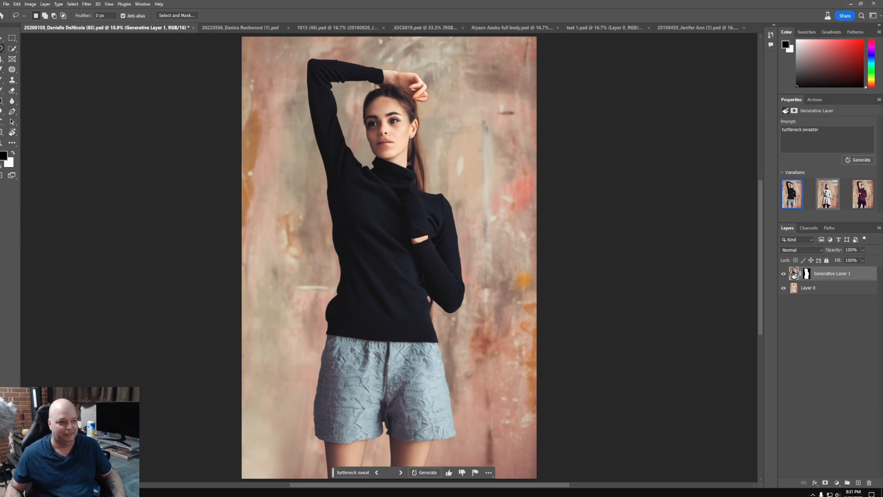
left_click(823, 195)
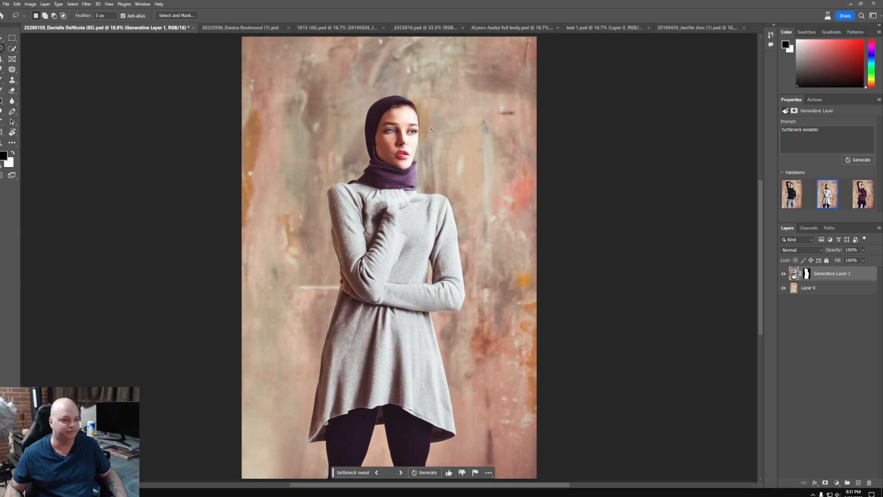
left_click_drag(432, 130, 480, 127)
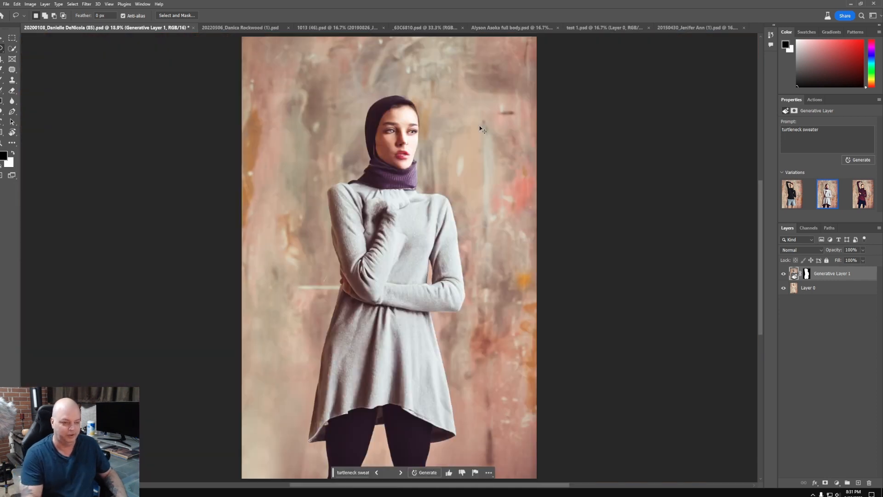
key("ctrl+0")
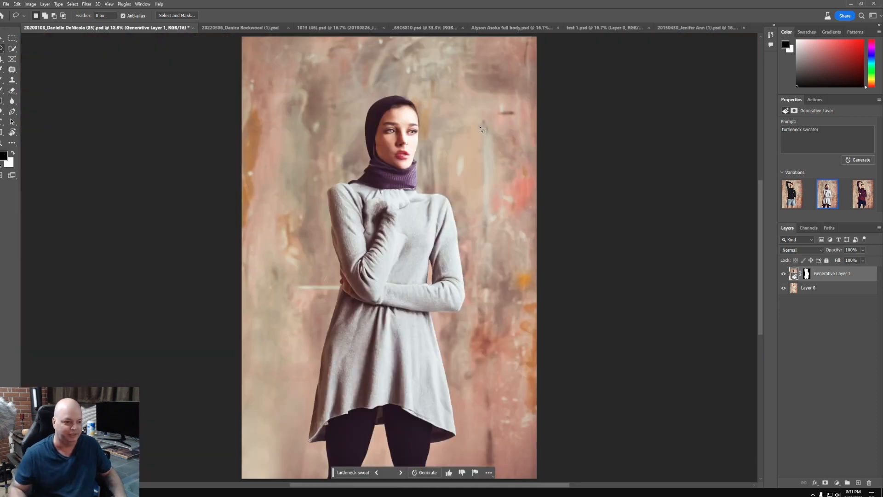
left_click(856, 202)
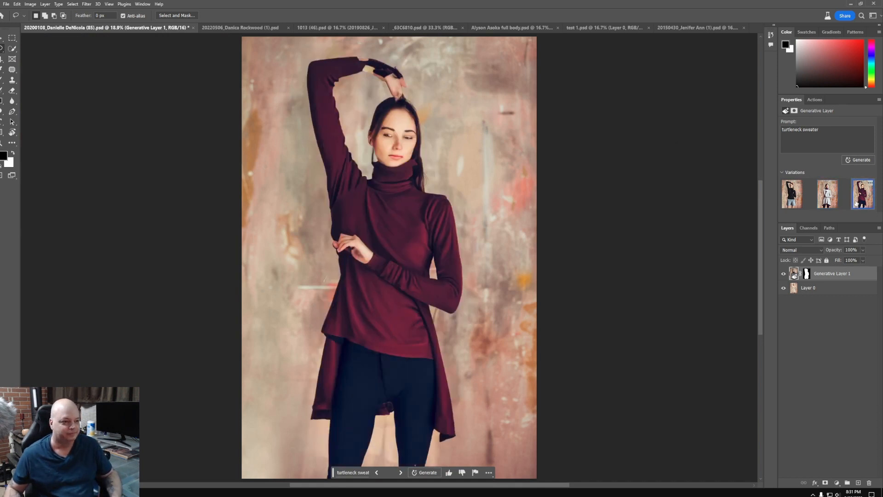
left_click_drag(402, 132, 428, 146)
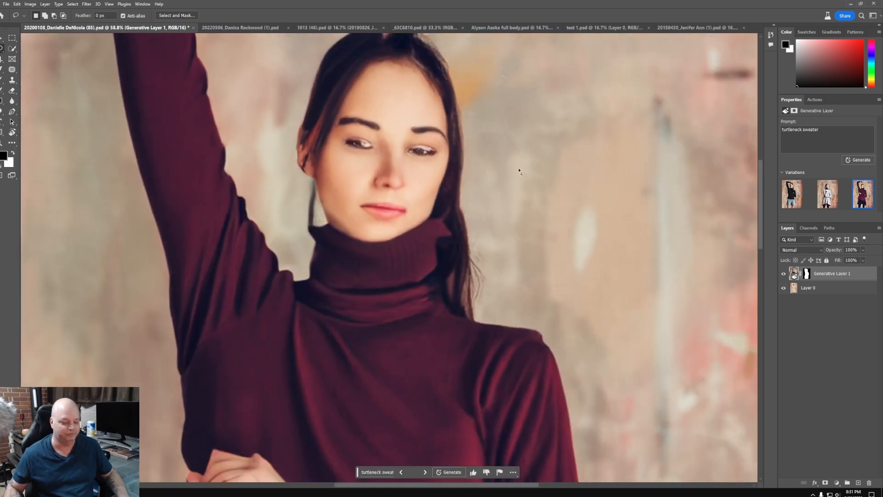
key("ctrl+0")
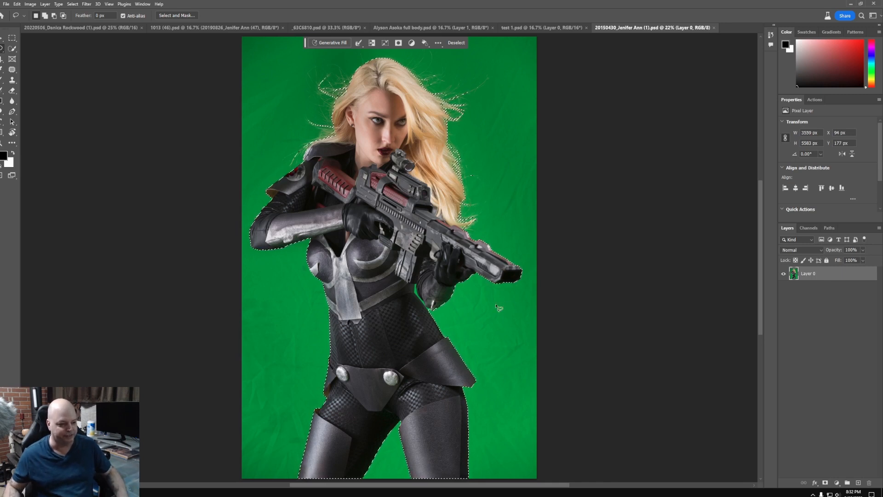
- Invert the subject selection on the green-screen photo to cover the background and run Generative Fill with the prompt "thunderstorm beach"
scroll(439, 305, "up", 3)
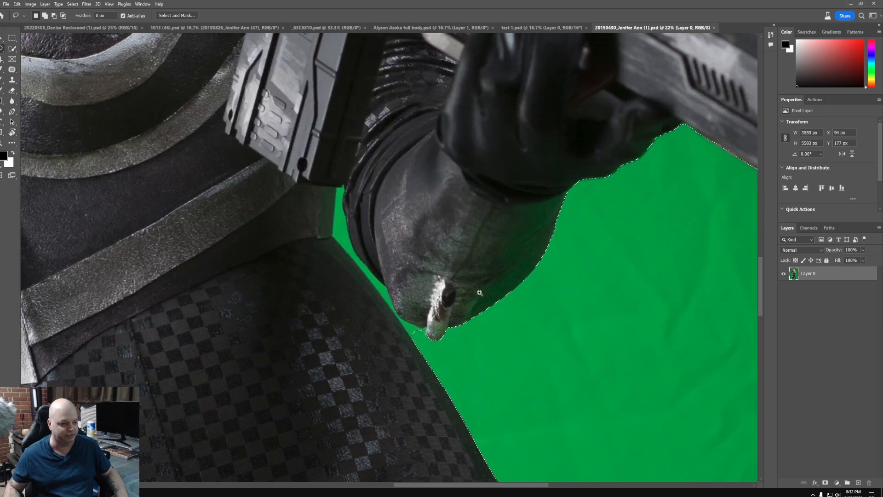
scroll(480, 293, "down", 3)
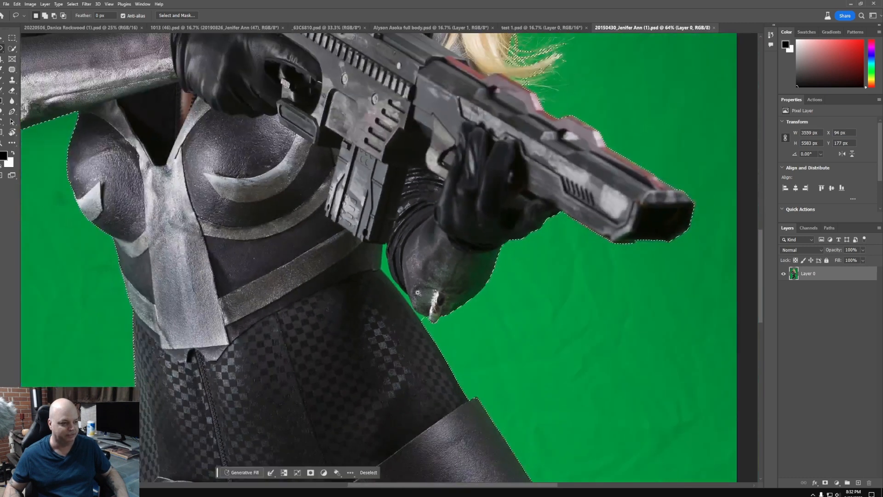
left_click_drag(446, 197, 468, 398)
left_click_drag(450, 303, 533, 268)
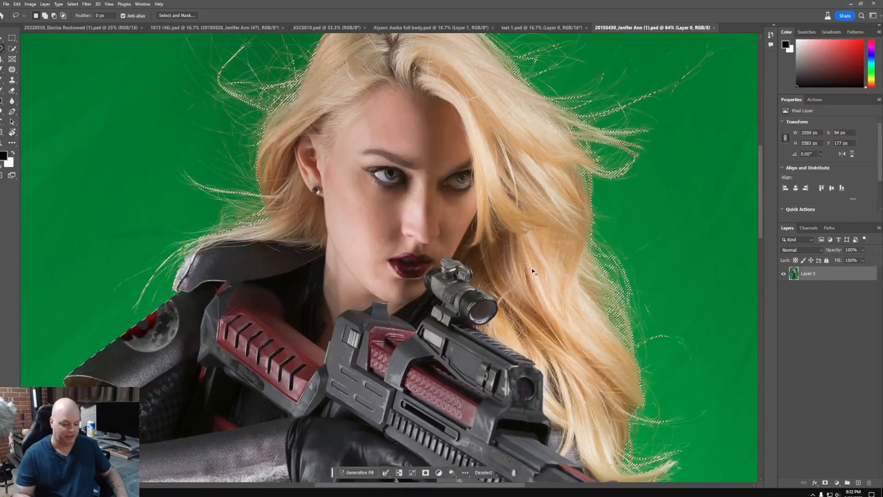
key("ctrl+0")
key("ctrl+shift+i")
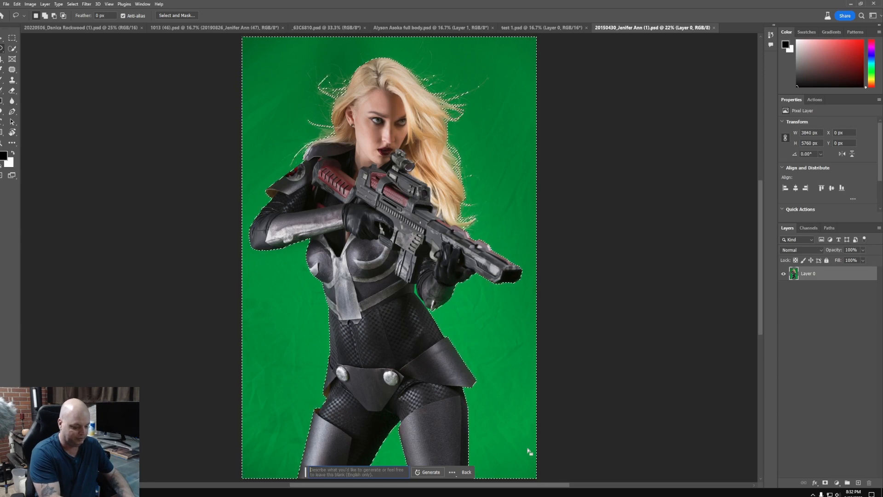
type("thunderstorm")
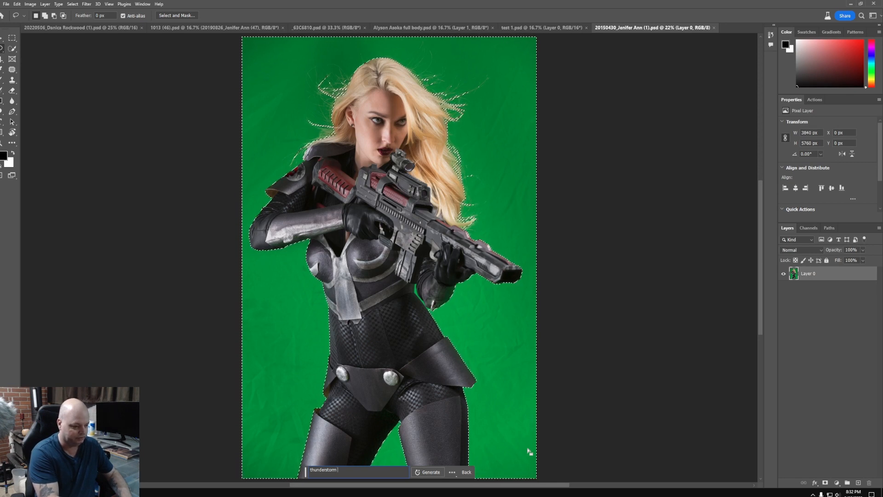
type("beach")
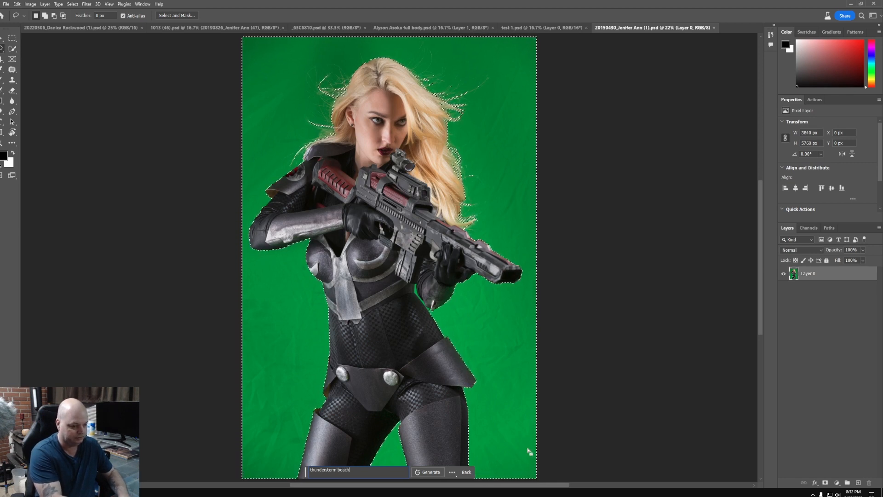
key("Return")
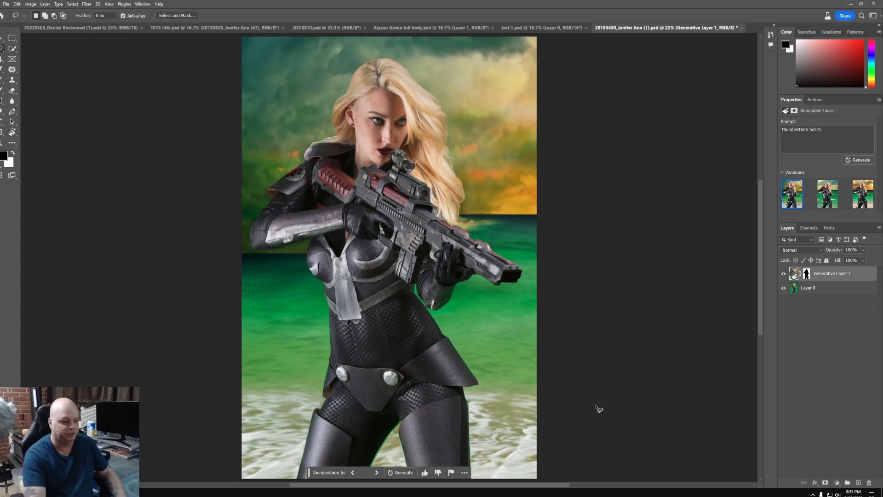
- Examine the thunderstorm beach background up close around the arm, rifle and hair, comparing it with the original by toggling the generative layer's visibility
mouse_move(448, 344)
left_mouse_down()
mouse_move(503, 327)
mouse_move(482, 344)
left_mouse_up()
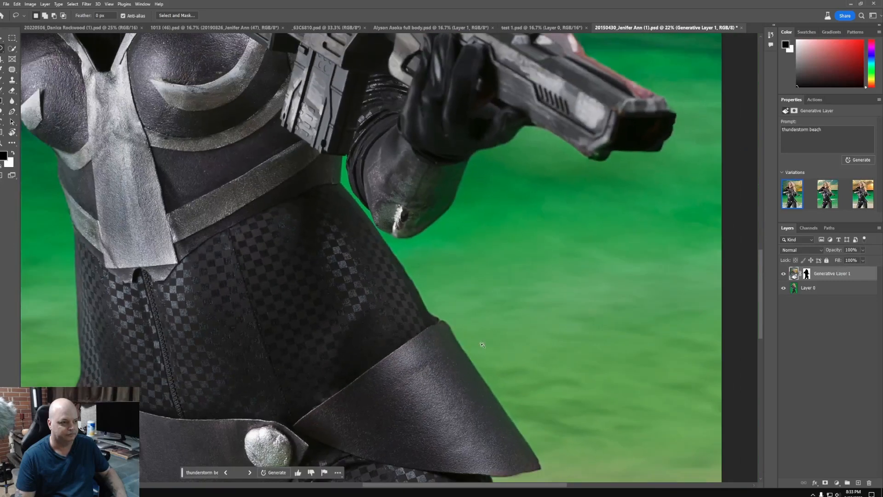
left_click_drag(364, 186, 413, 231)
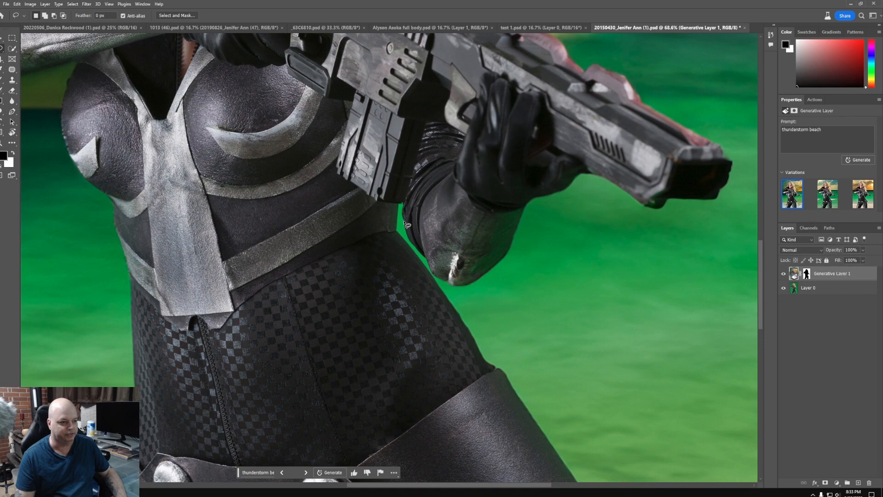
left_click_drag(533, 179, 484, 398)
left_click_drag(506, 204, 501, 265)
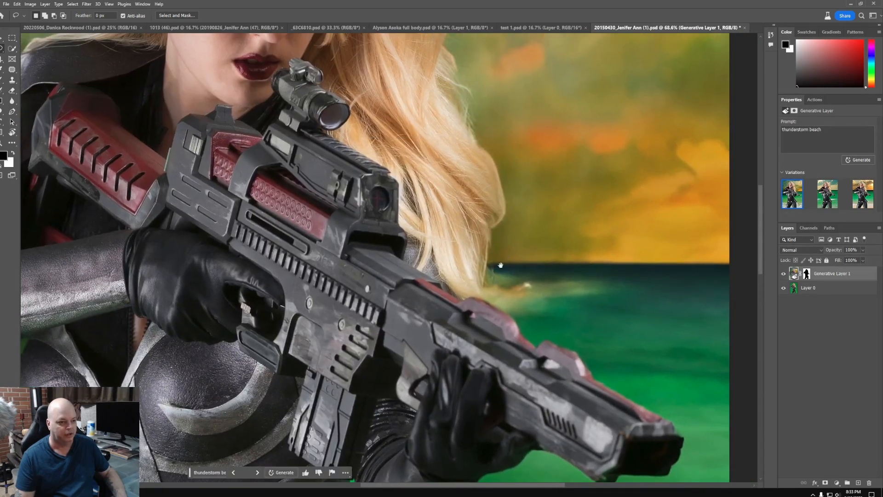
left_click_drag(508, 296, 539, 295)
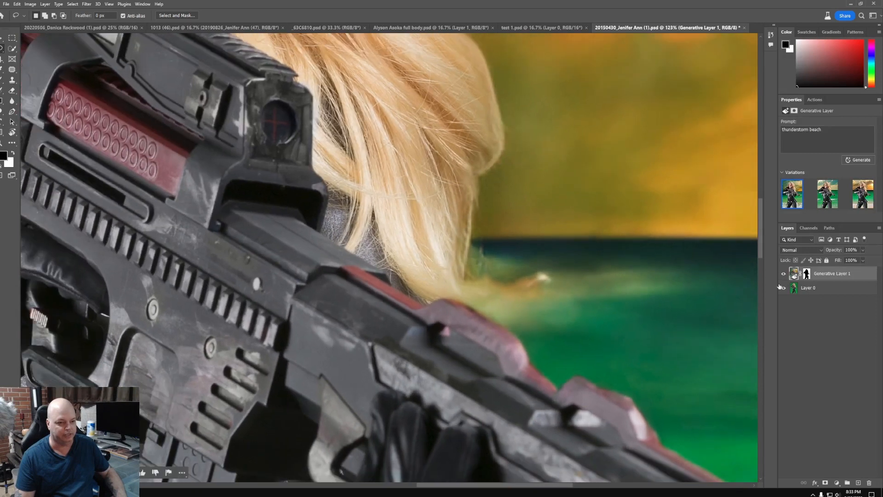
left_click(782, 275)
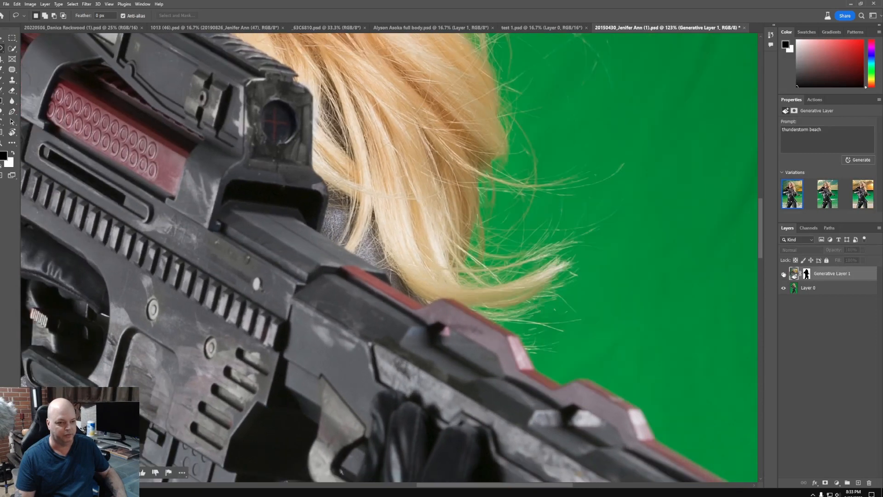
left_click(784, 274)
left_click_drag(530, 205, 563, 445)
left_click_drag(458, 179, 565, 369)
left_click_drag(518, 156, 574, 314)
left_click_drag(443, 157, 549, 265)
left_click_drag(548, 225, 570, 253)
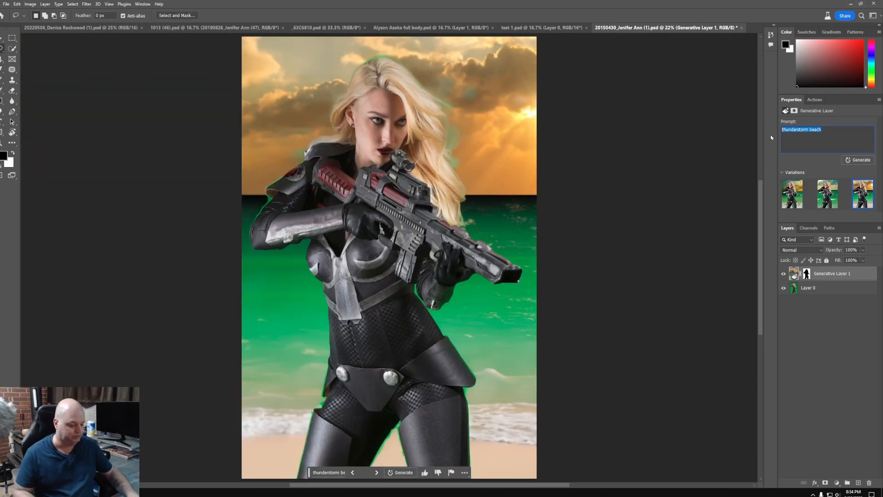
- Regenerate the background with the prompt "destroyed city" and preview the second and third variations
type("de")
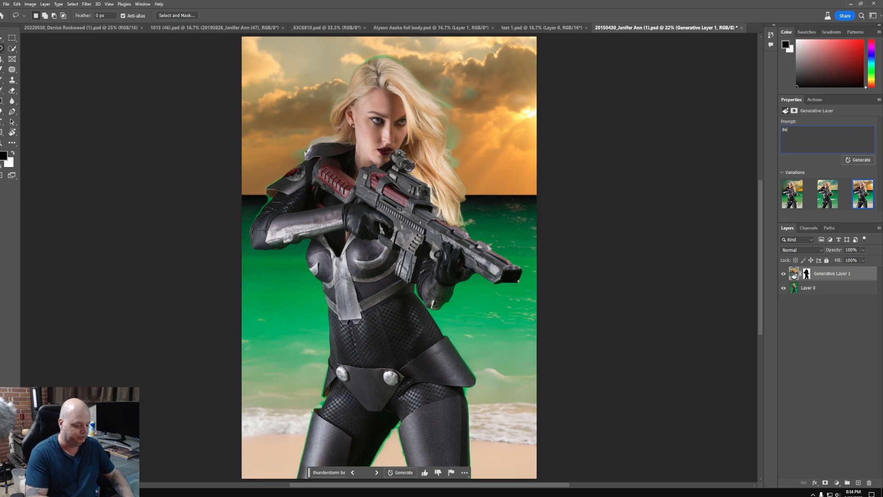
type("stroyed city")
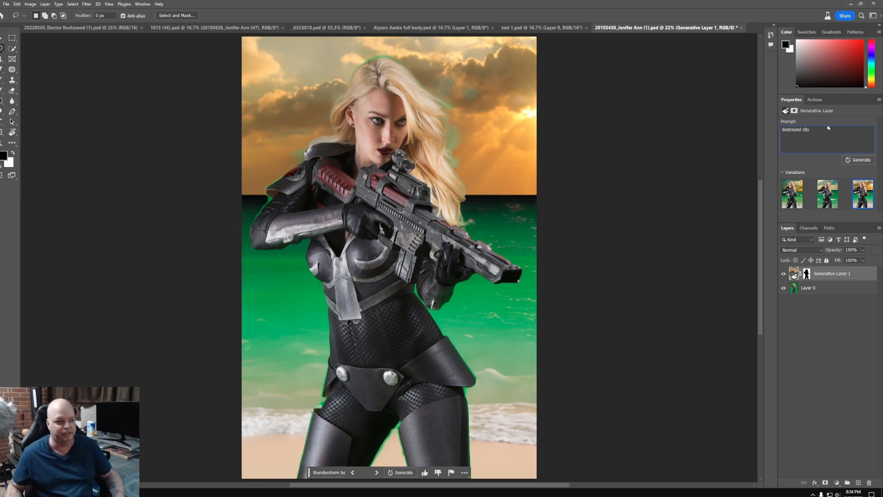
left_click(858, 160)
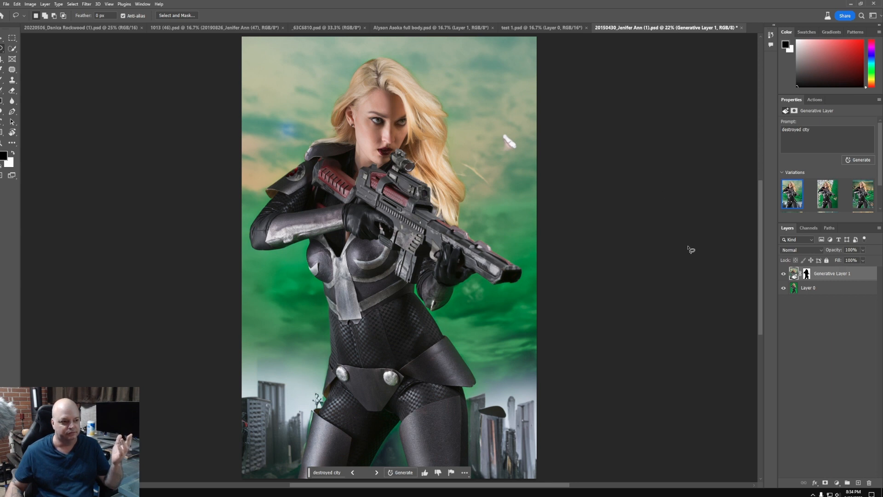
left_click(826, 201)
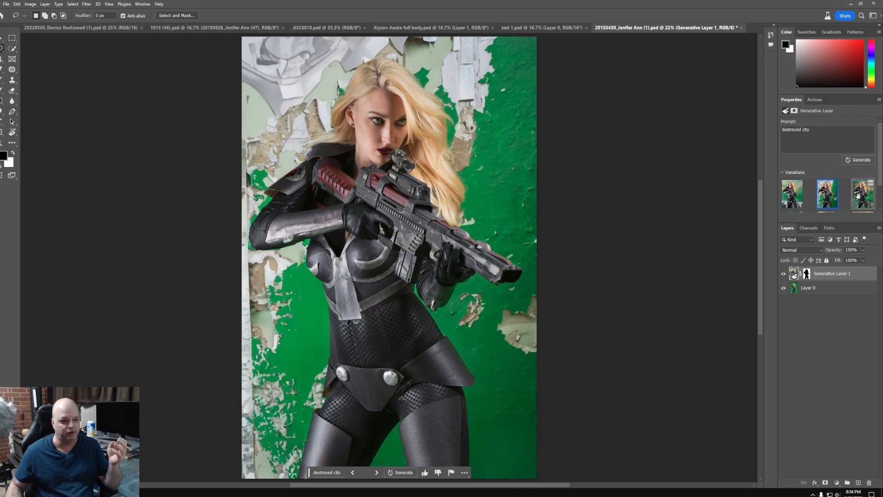
left_click(863, 196)
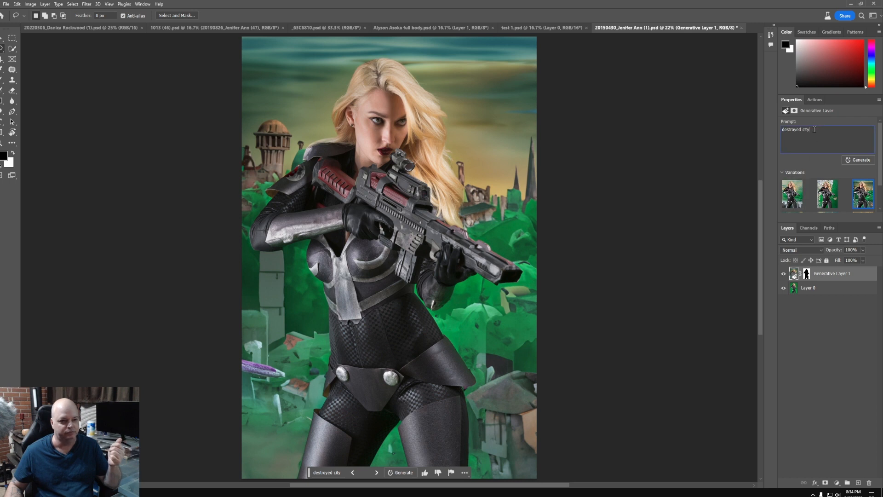
- Regenerate the background with the prompt "hounted mansion" and preview the second and third variations
key("ctrl+a")
type("hounted mansion")
left_click(858, 162)
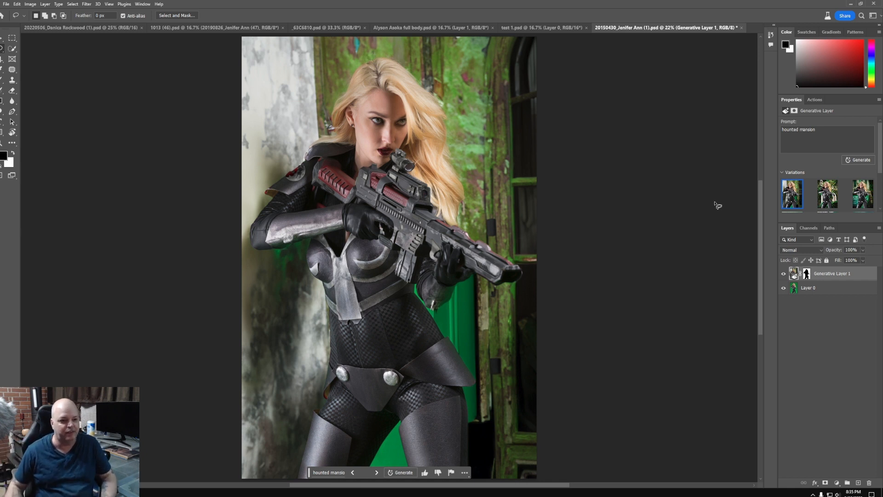
left_click(819, 197)
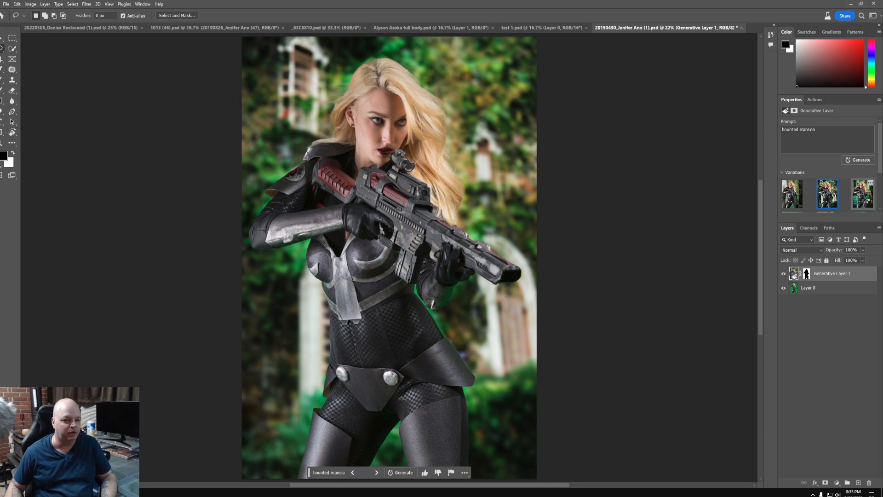
left_click(867, 201)
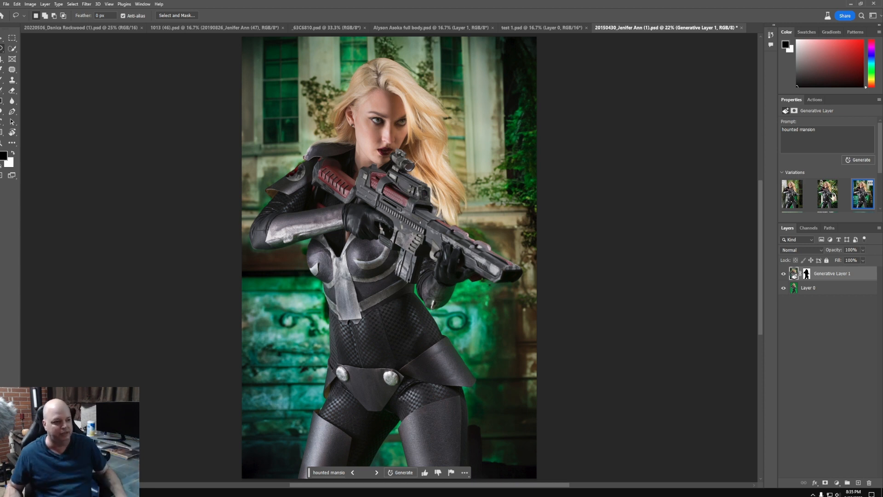
left_click_drag(491, 121, 497, 148)
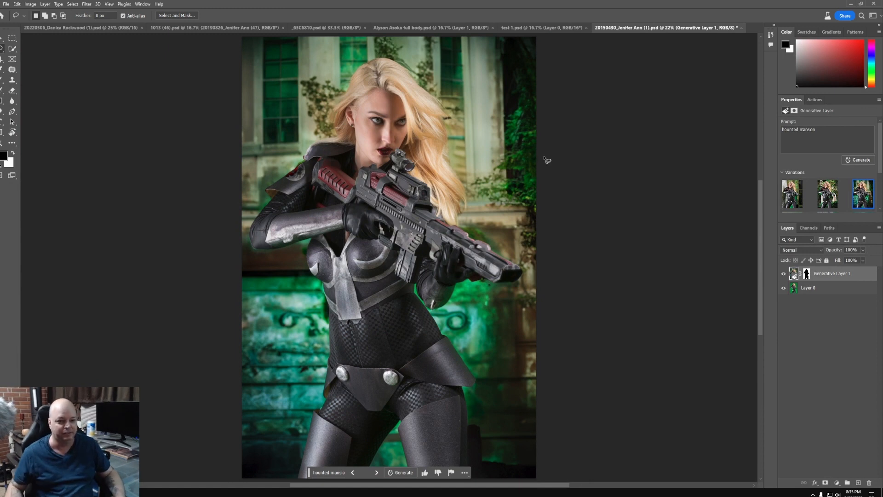
- Replace the generative layer's prompt with "black background" and generate new variations
left_click_drag(817, 130, 756, 132)
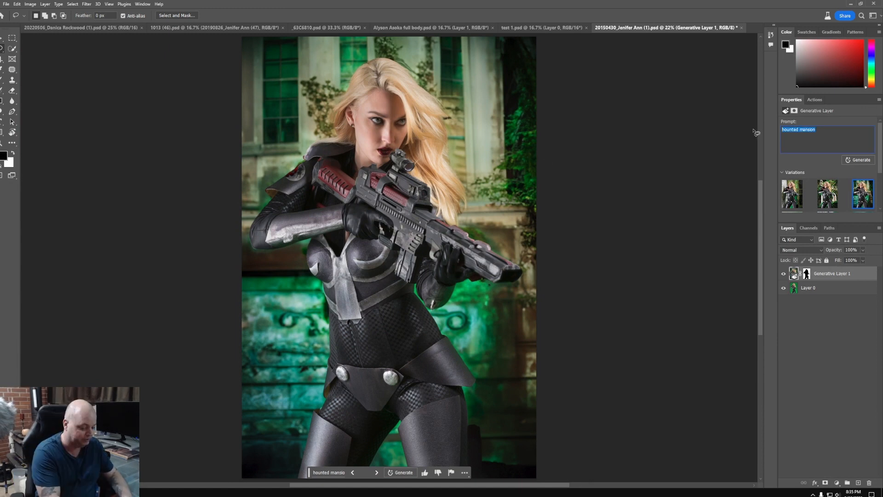
type("black background")
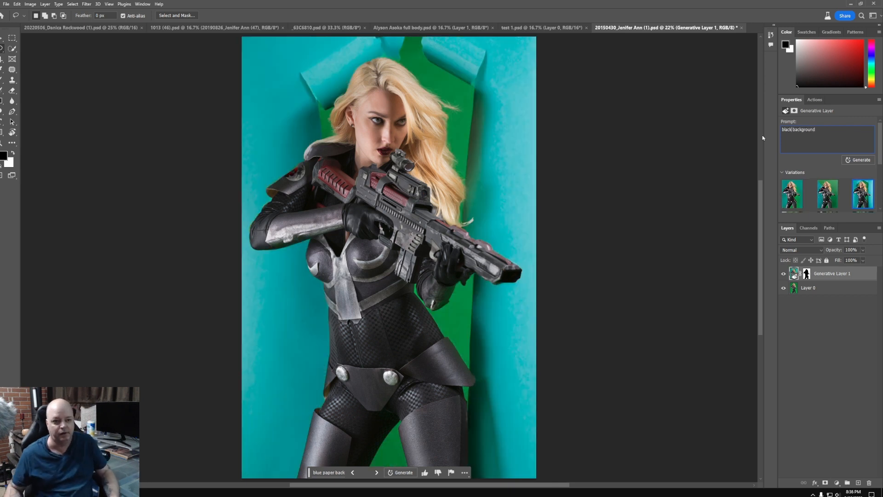
left_click(852, 158)
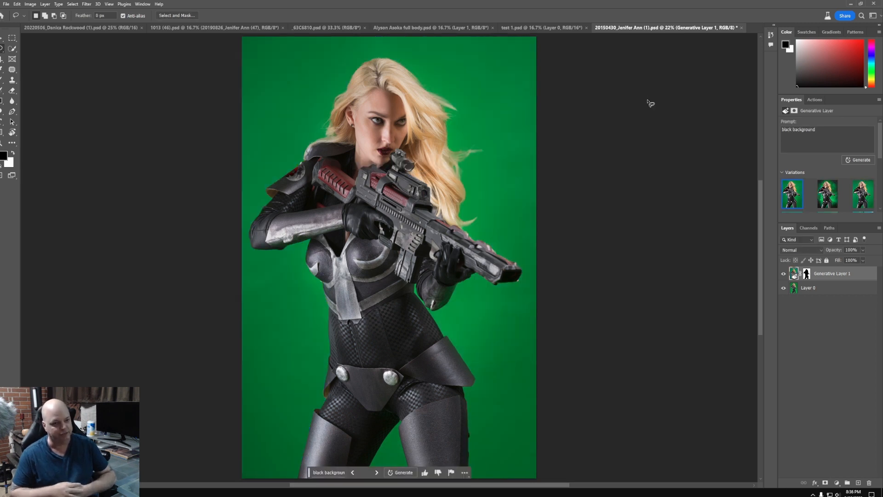
- Compare the three black background variations, check them against the original green screen, and select the second variation
left_click(784, 275)
left_click(784, 276)
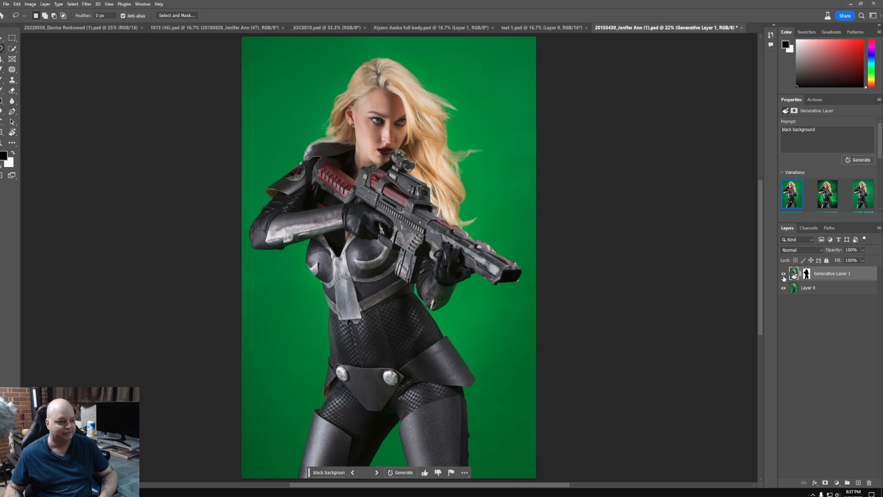
left_click(784, 275)
left_click(833, 193)
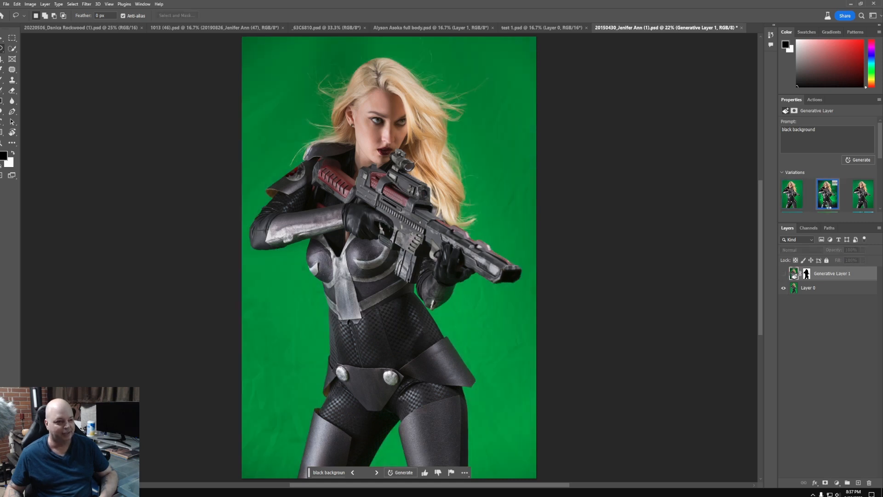
left_click(784, 274)
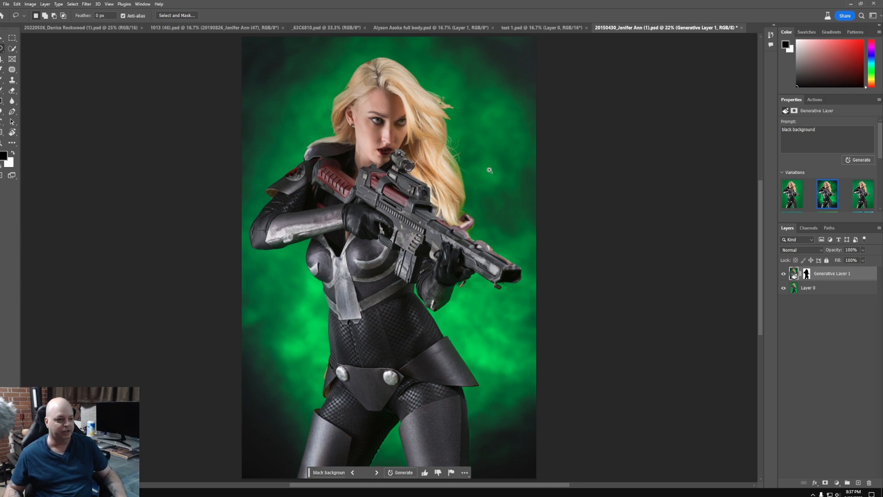
left_click_drag(451, 99, 473, 118)
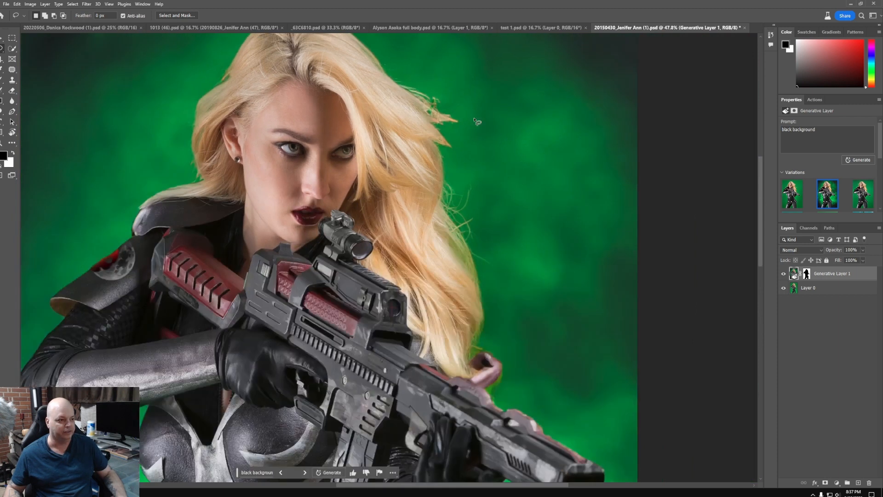
key("ctrl+0")
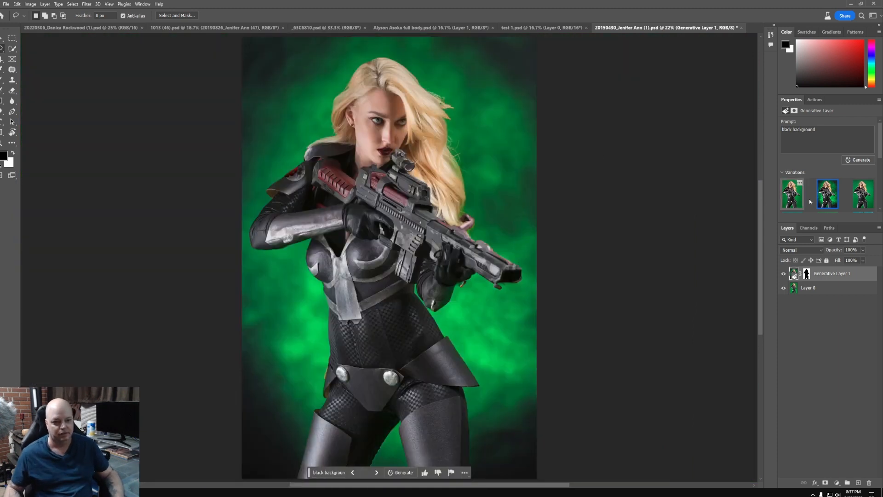
left_click(863, 203)
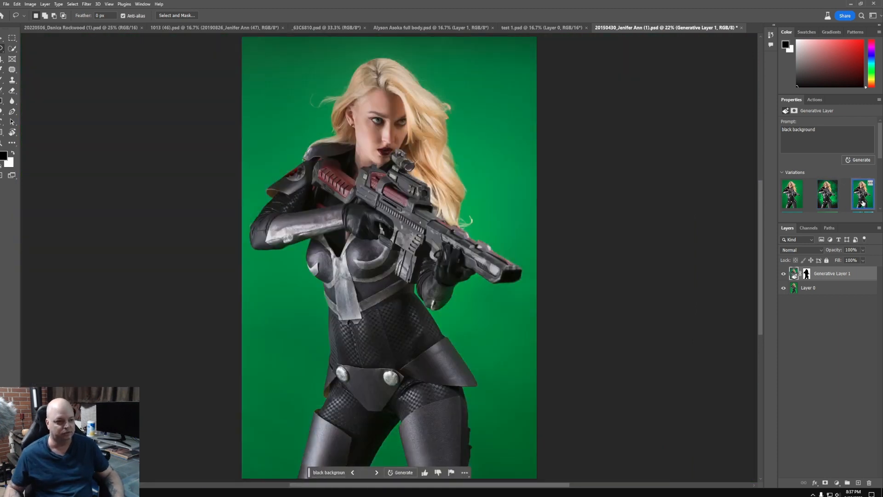
left_click(832, 202)
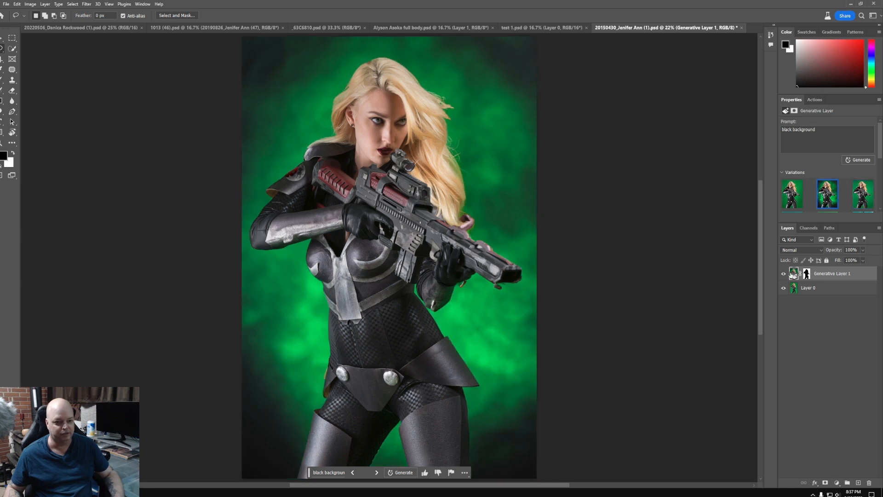
- Recolour the generated background to a muted red with a Hue/Saturation adjustment, using hue -145 and saturation -76
left_click(30, 4)
mouse_move(85, 25)
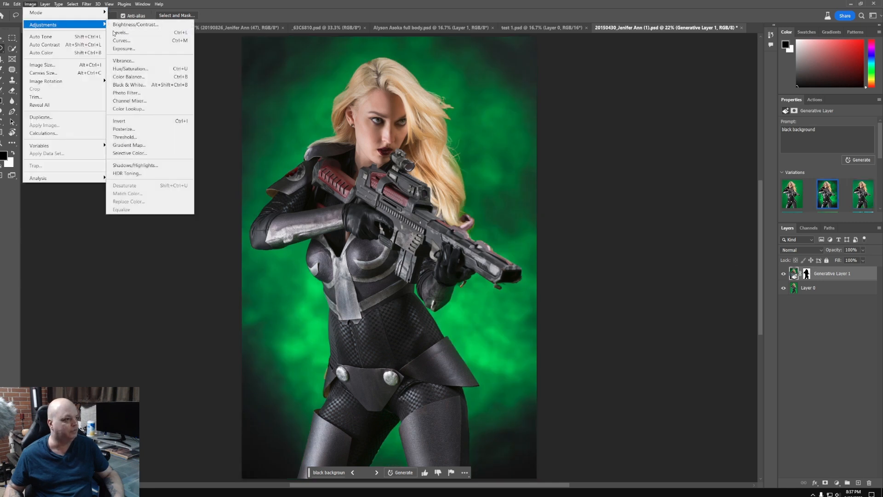
left_click(131, 68)
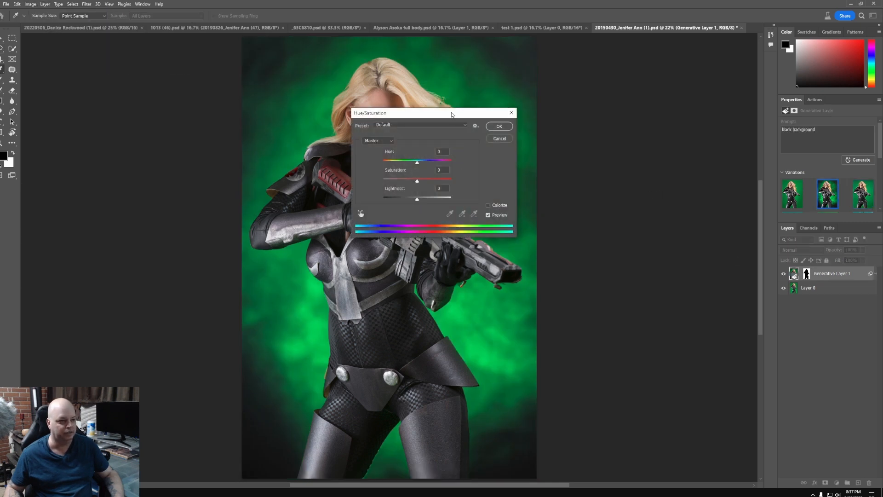
left_click_drag(453, 115, 656, 121)
left_click_drag(629, 171, 638, 171)
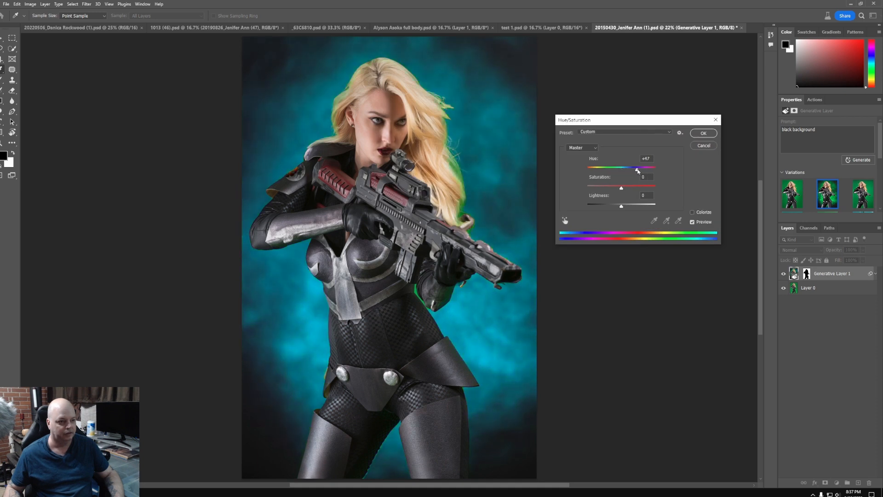
left_click_drag(638, 171, 603, 198)
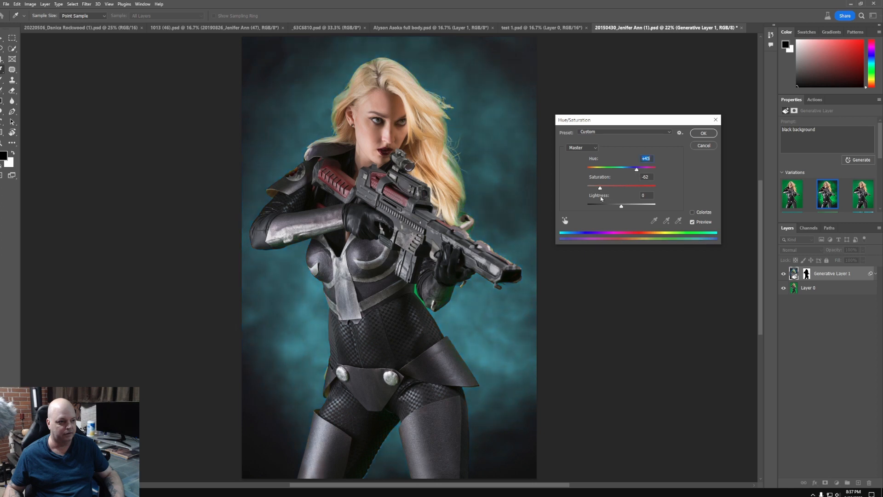
left_click_drag(635, 169, 597, 172)
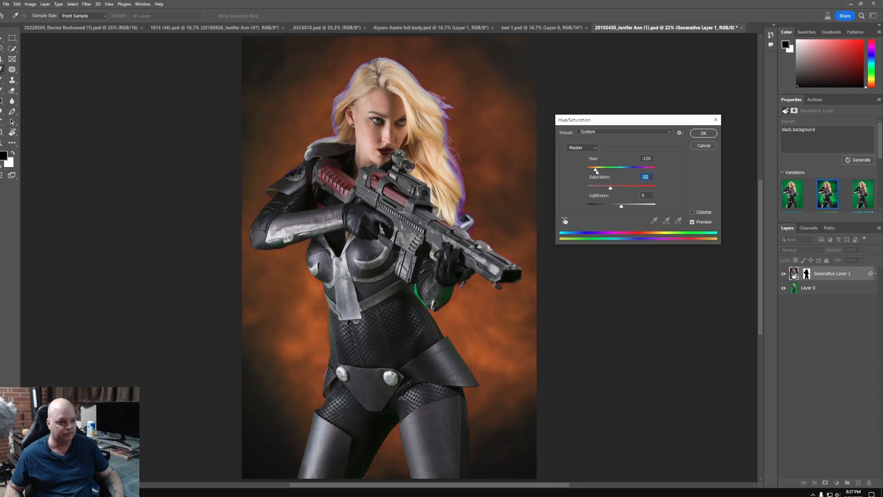
left_click_drag(595, 171, 600, 197)
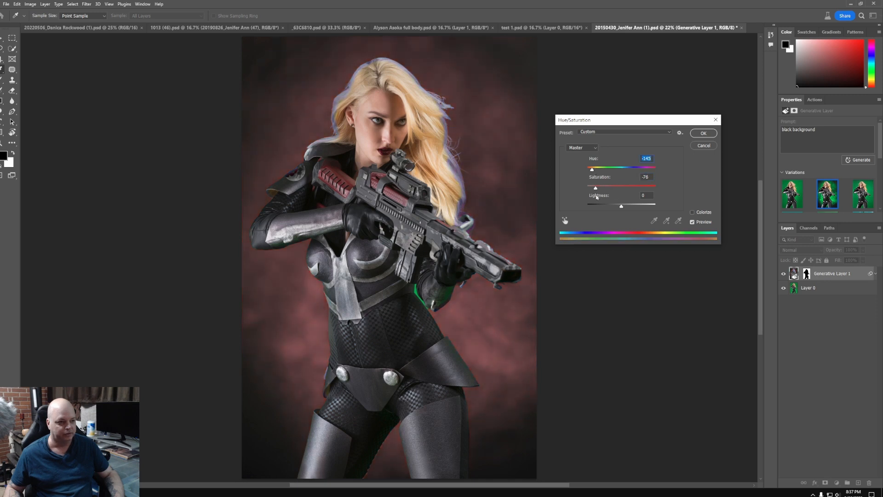
left_click(701, 134)
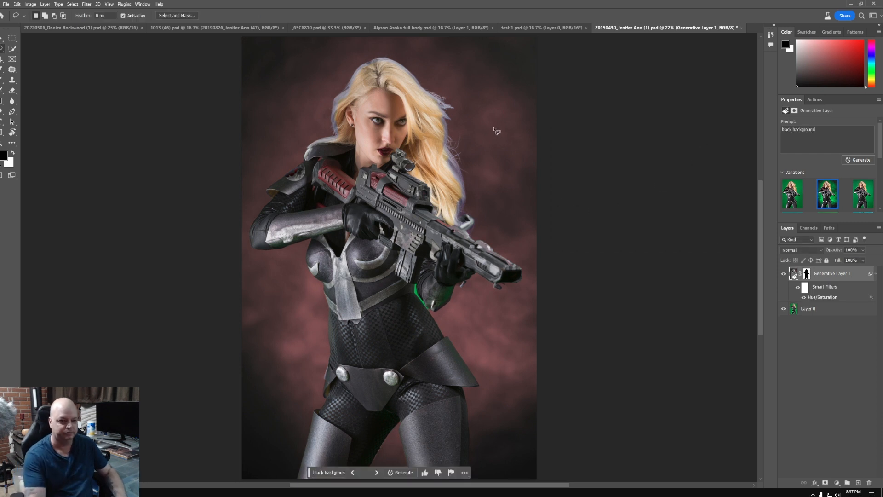
- Inspect the recoloured background's edges around the hair up close and with Layer 0 hidden, collapsing the generative layer's smart filters
left_click(785, 309)
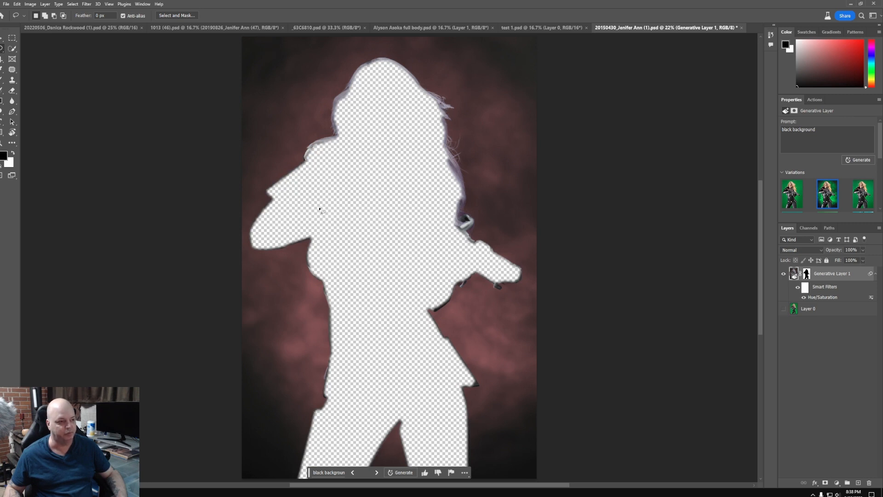
left_click(784, 309)
left_click(877, 274)
left_click_drag(440, 103, 486, 109)
left_click_drag(300, 141, 498, 131)
key("ctrl+0")
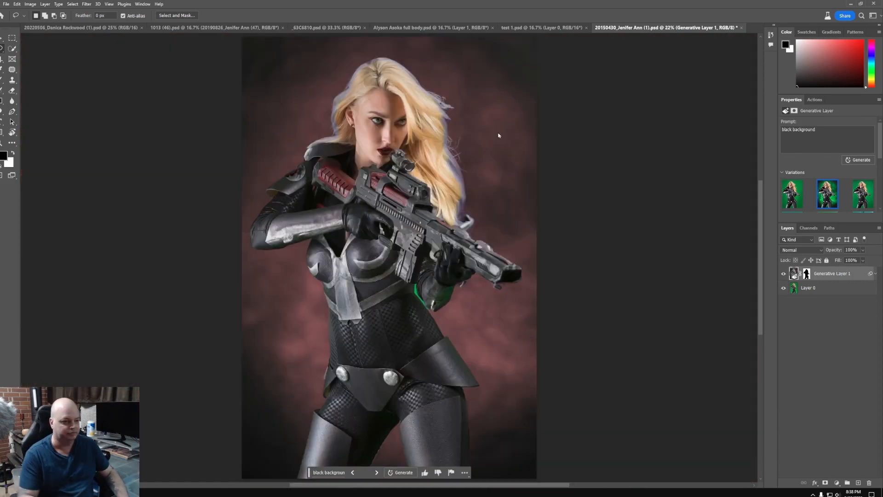
left_click(784, 288)
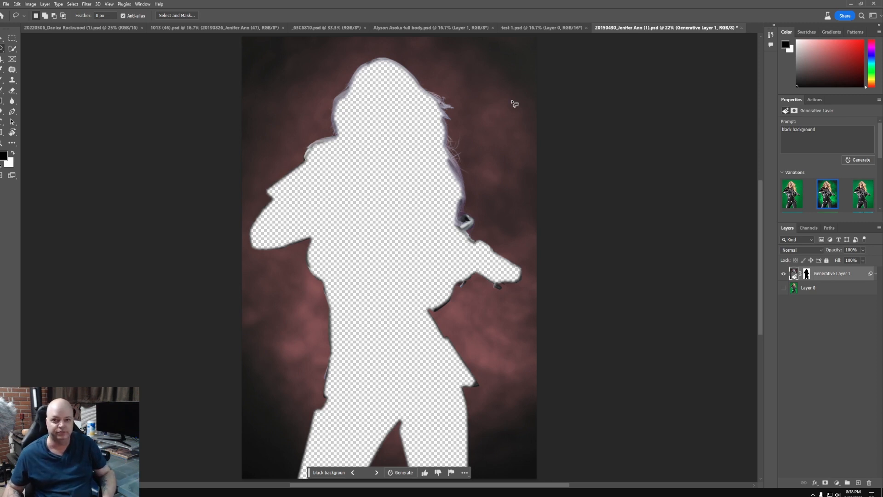
left_click(87, 4)
mouse_move(105, 151)
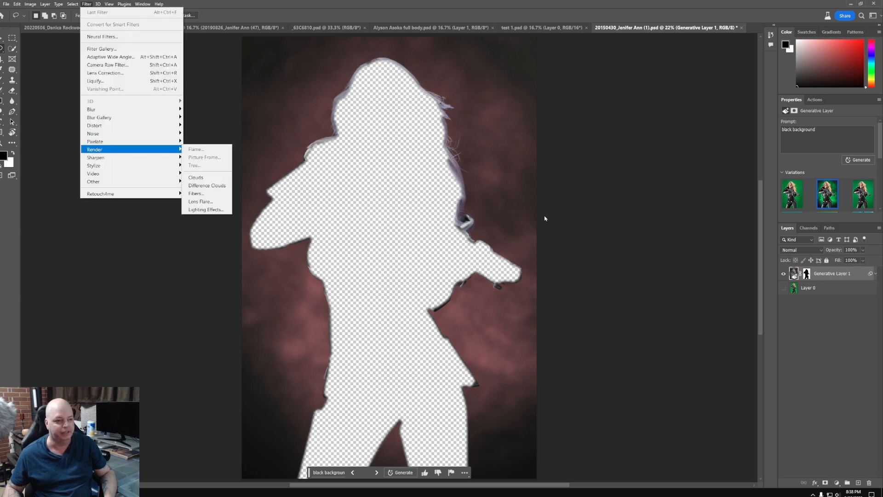
left_click(563, 17)
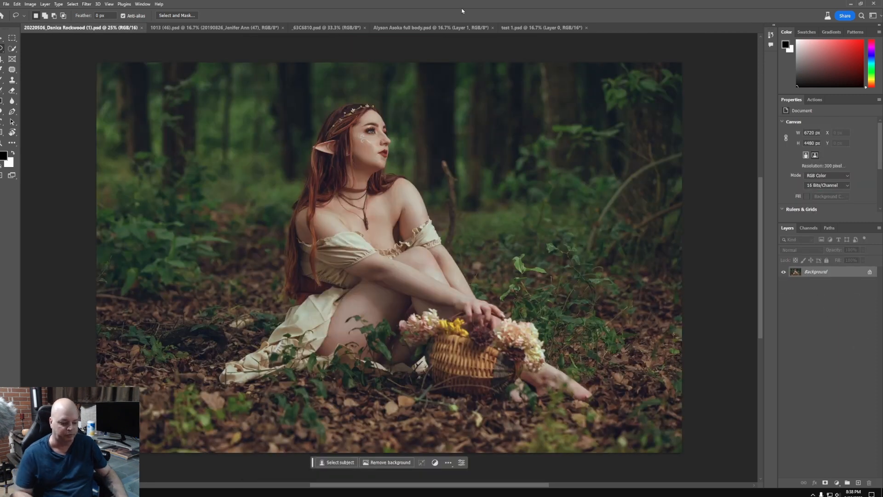
- Convert the forest portrait's locked Background into a regular layer named Layer 0
key("ctrl+0")
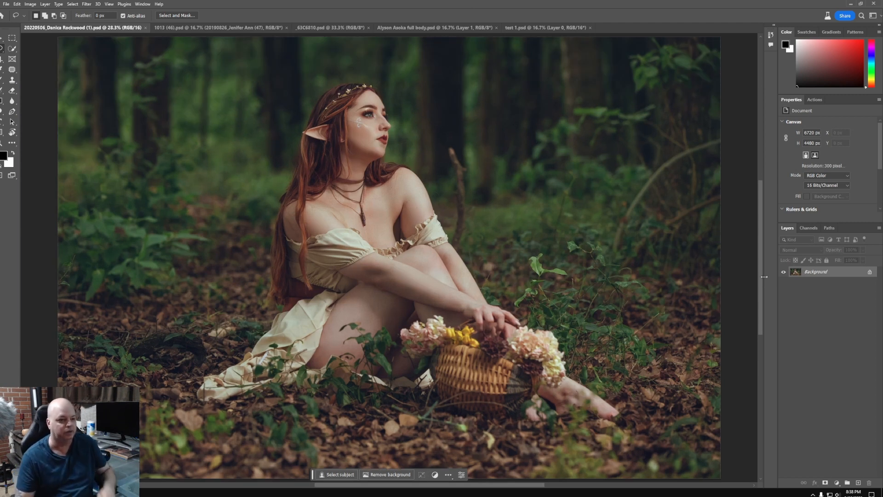
double_click(832, 275)
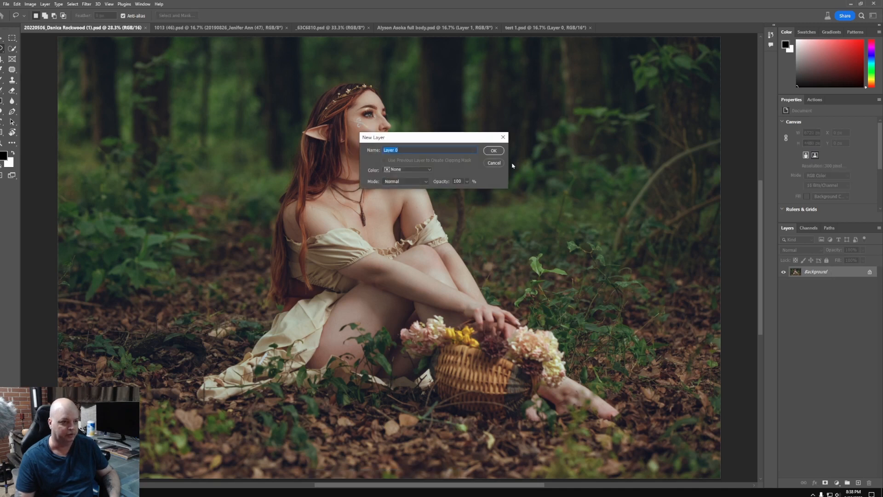
left_click(494, 151)
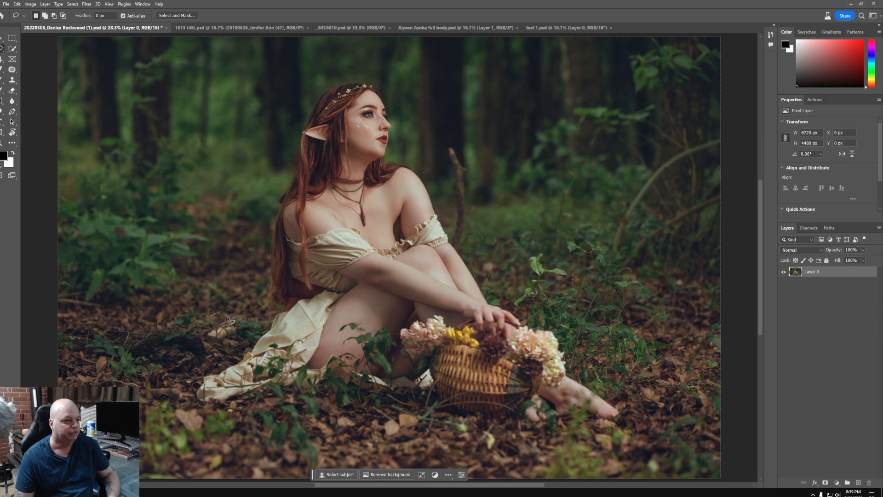
- Lasso the forest floor around the seated woman and run Generative Fill with the prompt "flowers"
mouse_move(251, 276)
left_mouse_down()
mouse_move(76, 289)
mouse_move(46, 396)
left_mouse_up()
mouse_move(200, 479)
left_mouse_down()
mouse_move(628, 478)
mouse_move(718, 411)
mouse_move(424, 428)
mouse_move(271, 421)
mouse_move(166, 389)
mouse_move(244, 322)
mouse_move(248, 275)
left_mouse_up()
left_click(335, 252)
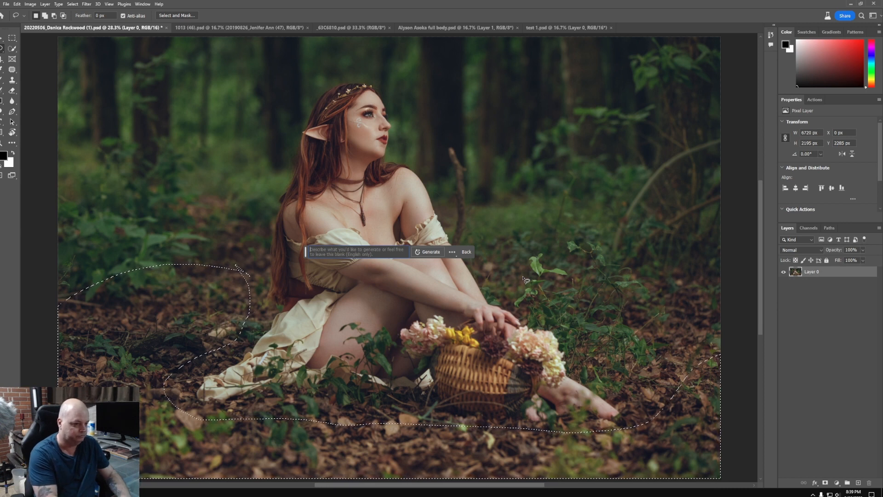
type("flowers")
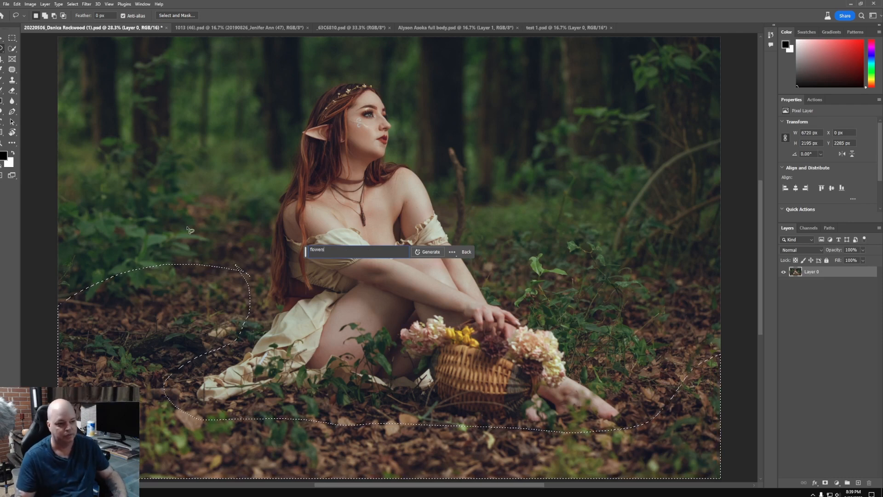
left_click(432, 252)
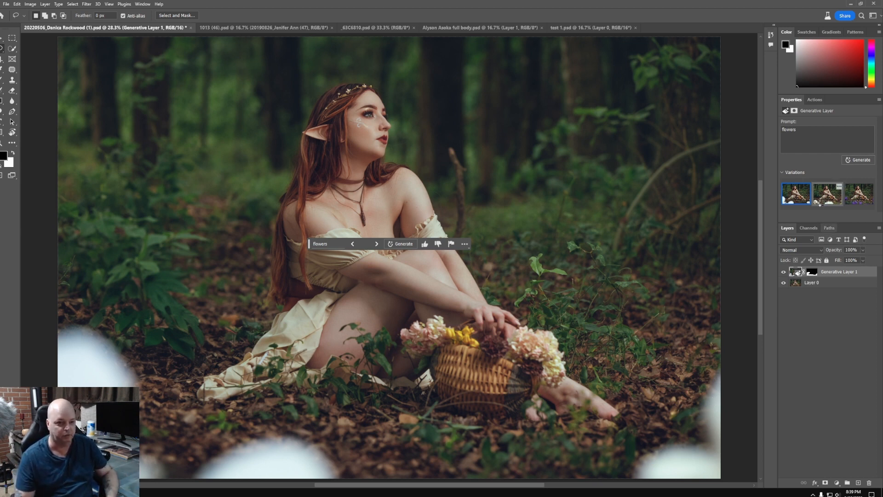
- Review the flower variations, compare the third one with the original photo, and delete the generative layer
left_click(821, 200)
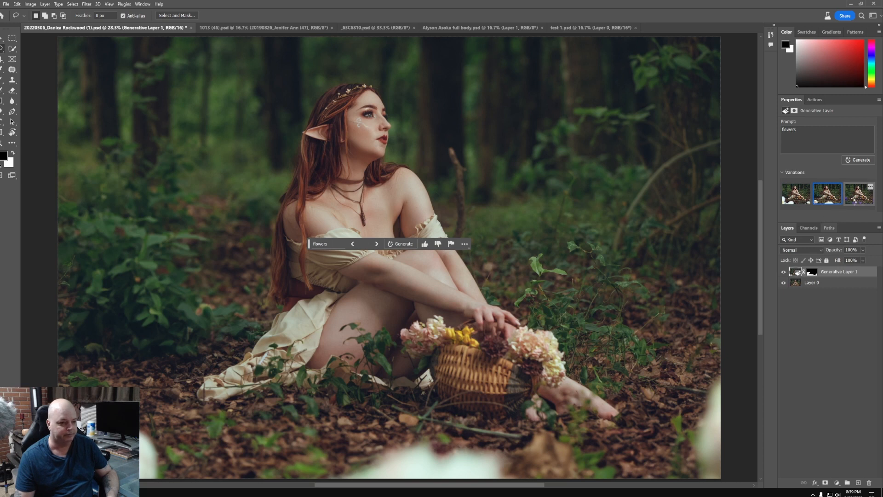
left_click(853, 200)
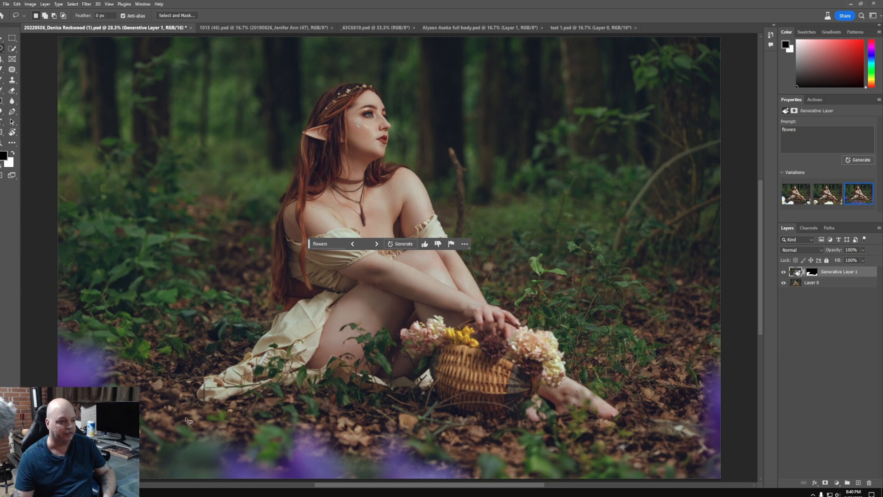
left_click(785, 272)
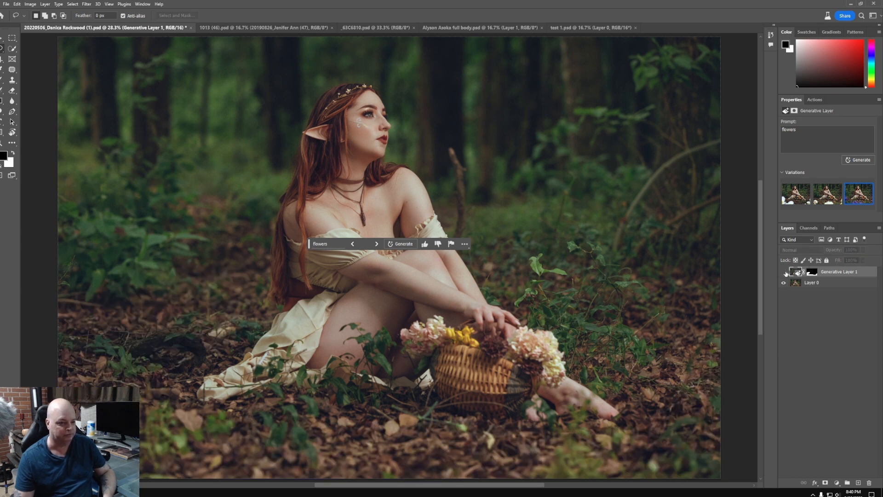
left_click(784, 272)
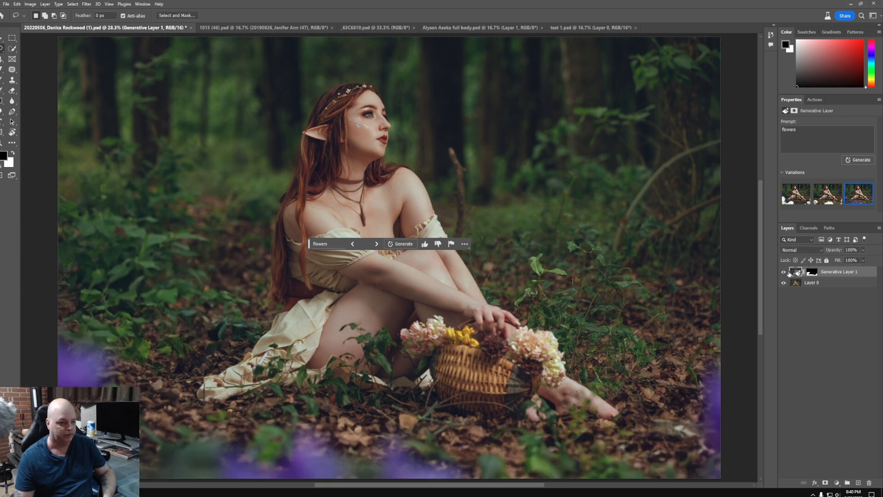
left_click(784, 272)
left_click(784, 272)
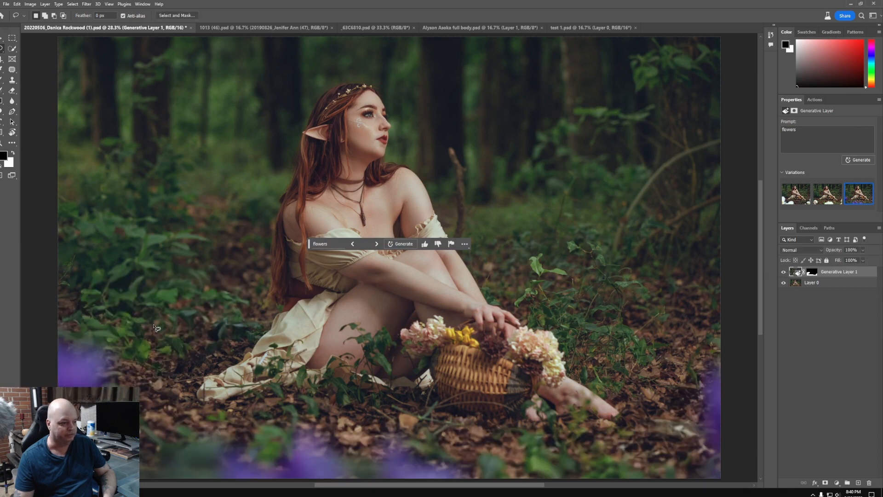
left_click(783, 272)
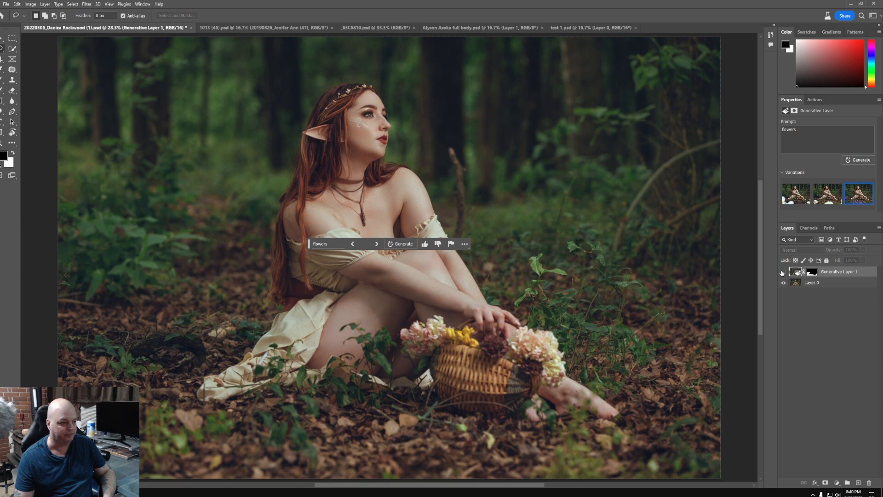
left_click(783, 273)
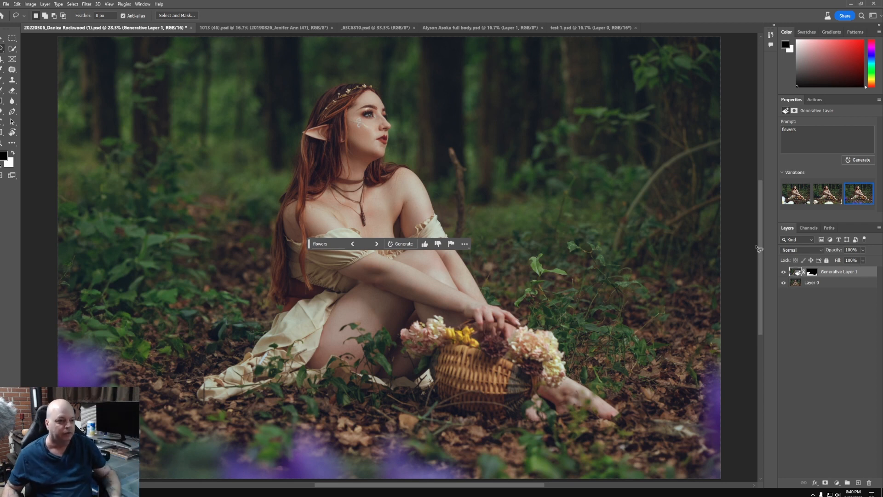
left_click(783, 273)
left_click(783, 272)
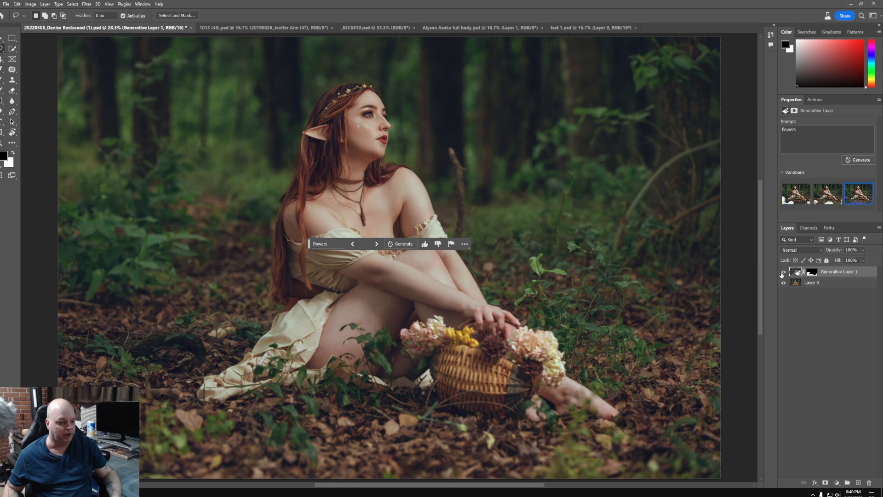
left_click(783, 273)
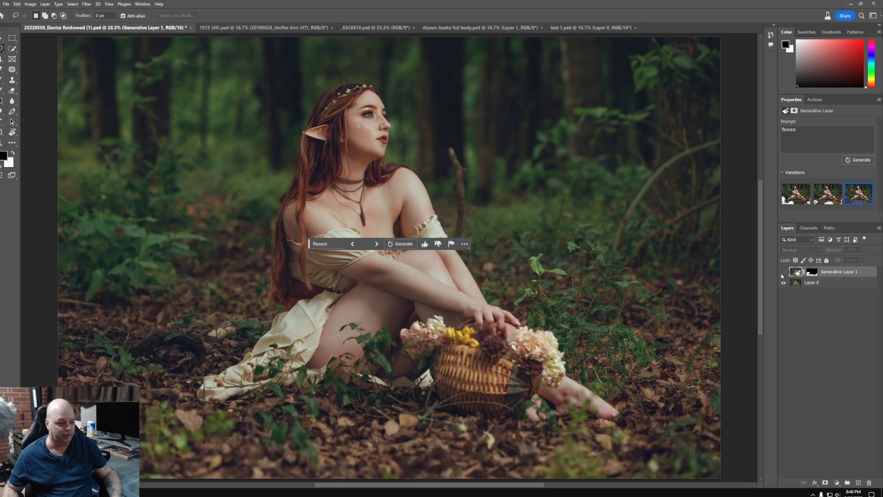
left_click(783, 273)
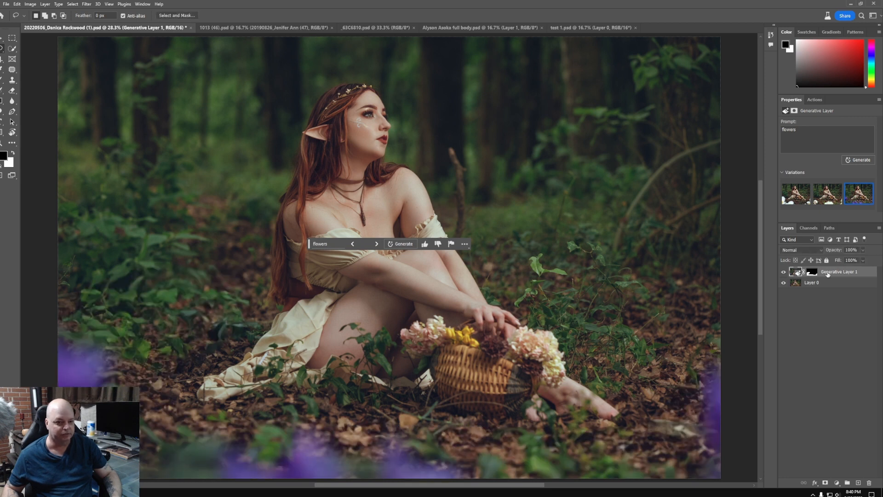
left_click_drag(828, 274, 870, 482)
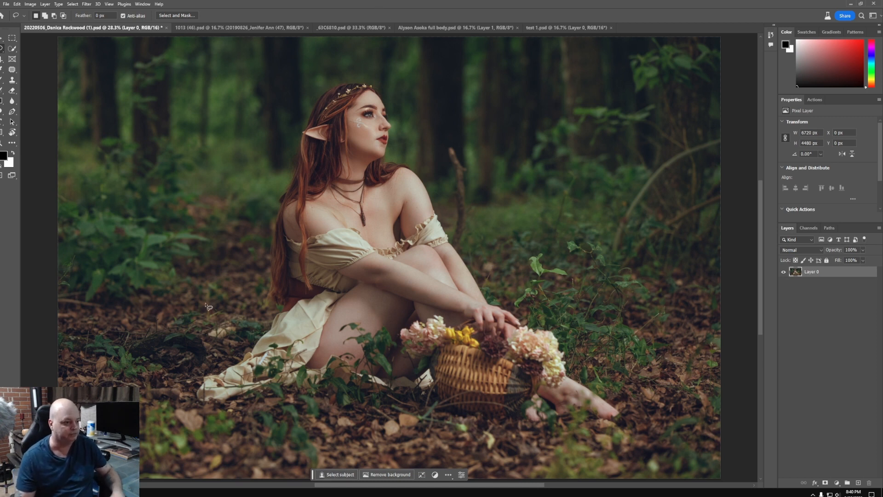
- Lasso four separate patches of the forest floor and run Generative Fill on them with the prompt "flowers"
mouse_move(216, 308)
left_mouse_down()
mouse_move(127, 305)
mouse_move(99, 340)
mouse_move(179, 350)
mouse_move(239, 307)
left_mouse_up()
mouse_move(172, 417)
left_mouse_down()
mouse_move(138, 442)
mouse_move(219, 422)
left_mouse_up()
mouse_move(420, 421)
left_mouse_down()
mouse_move(312, 458)
mouse_move(421, 419)
left_mouse_up()
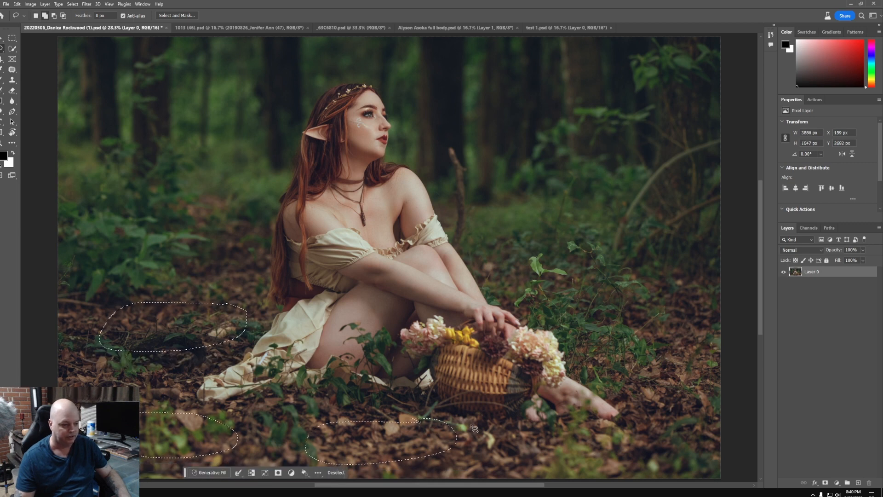
mouse_move(706, 427)
left_mouse_down()
mouse_move(502, 437)
mouse_move(500, 466)
mouse_move(700, 458)
mouse_move(705, 425)
mouse_move(738, 428)
left_mouse_up()
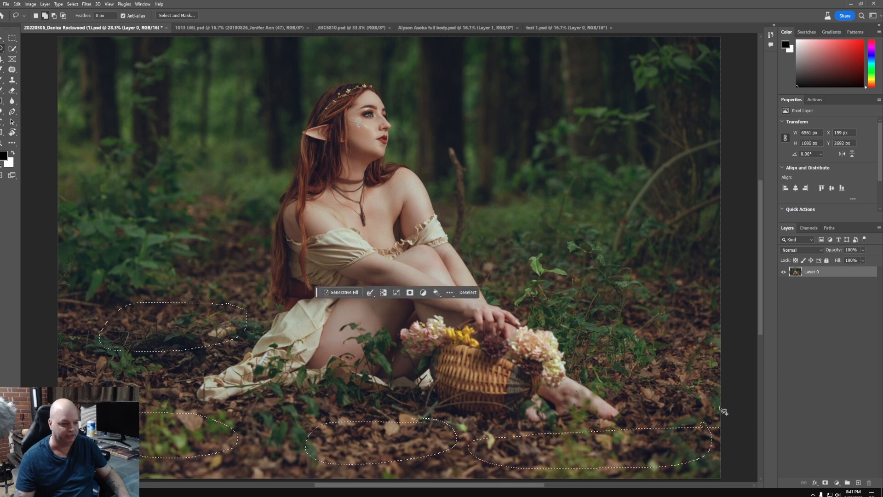
left_click(342, 293)
type("flowers")
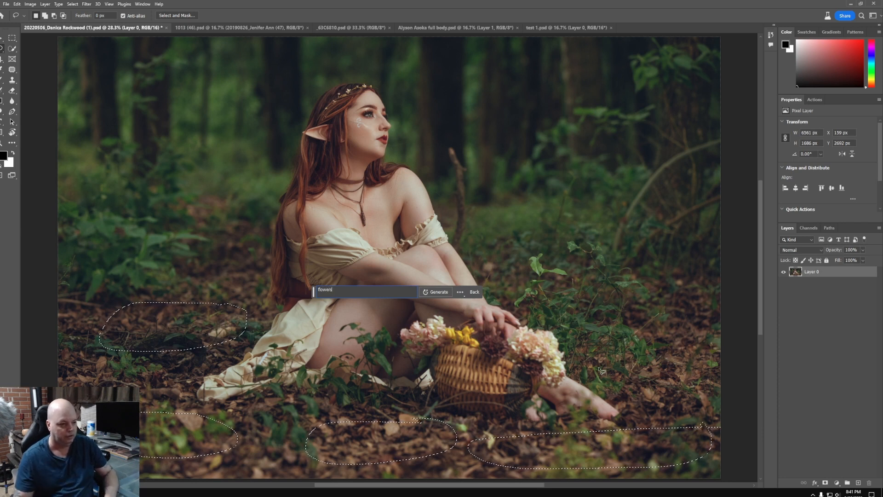
key("Return")
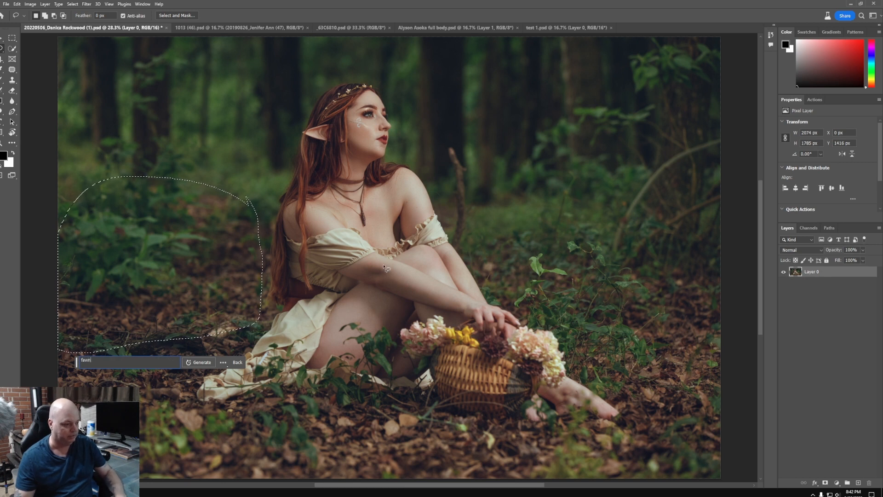
- Generate a "fawn sleeping" in the selected area behind the woman and go through its variations
type("eping")
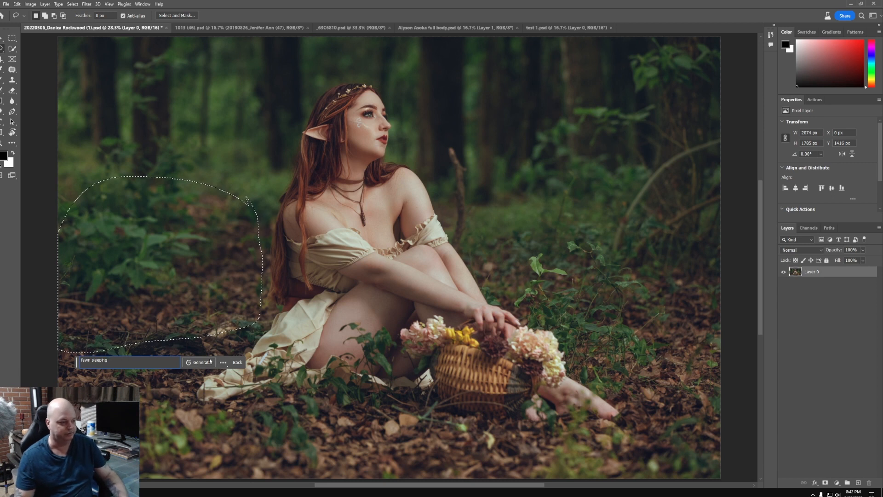
left_click(197, 363)
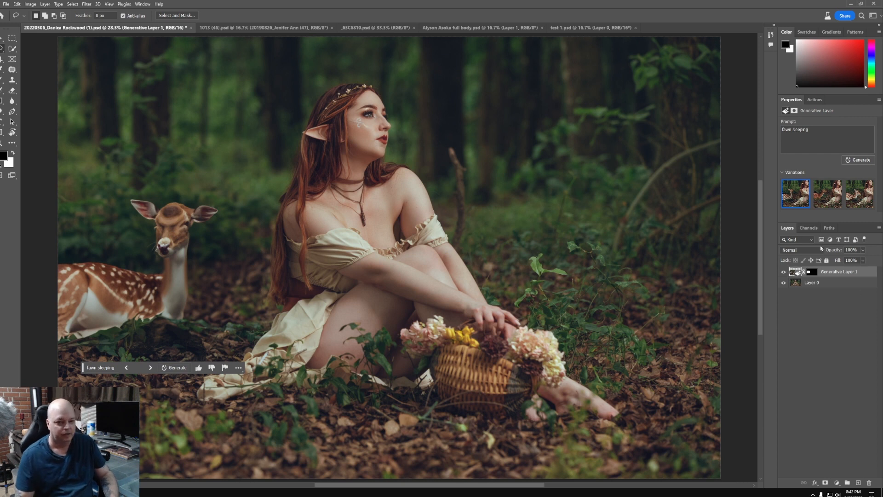
left_click(829, 201)
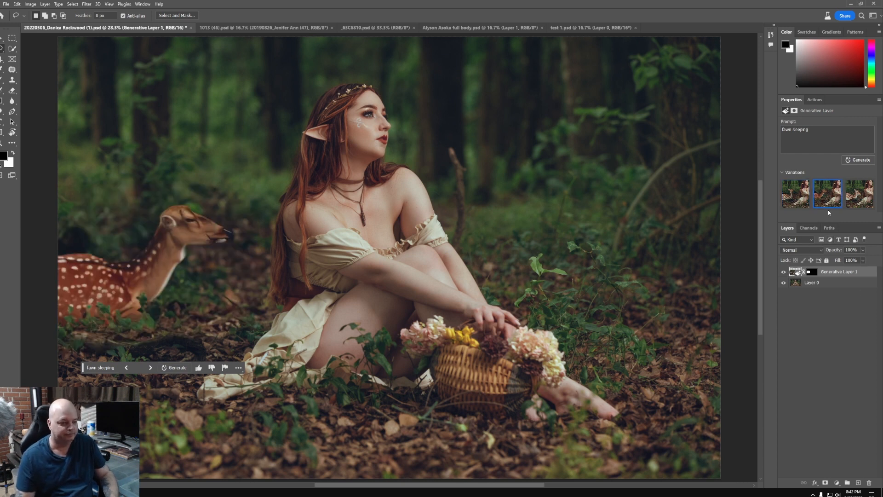
left_click(859, 205)
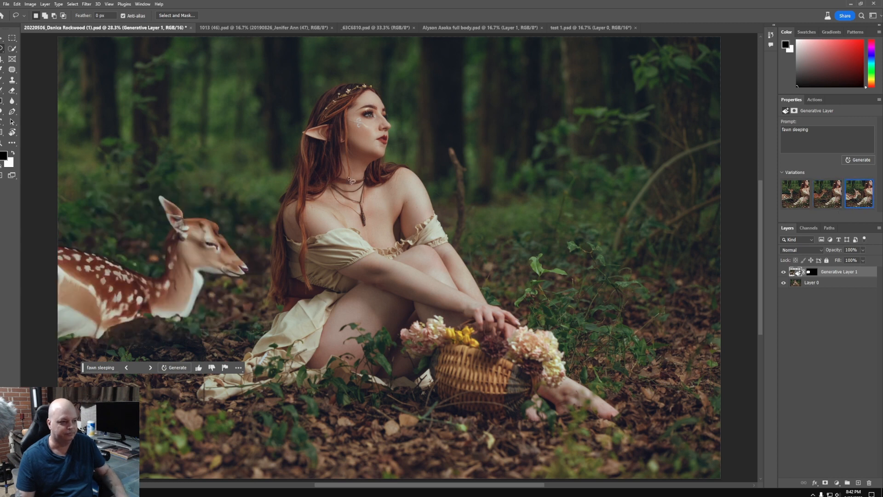
- Examine the faces of the three fawn variations up close and delete the generative layer
scroll(341, 201, "up", 1)
scroll(340, 201, "up", 5)
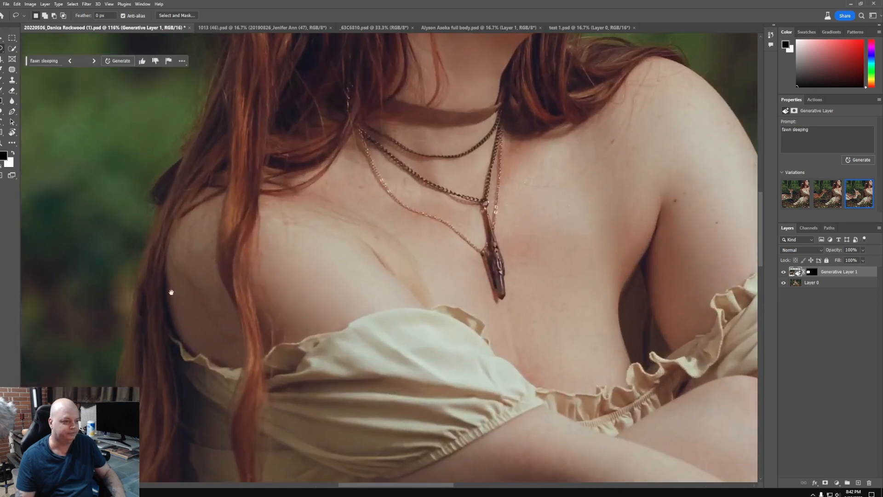
left_click_drag(170, 292, 594, 148)
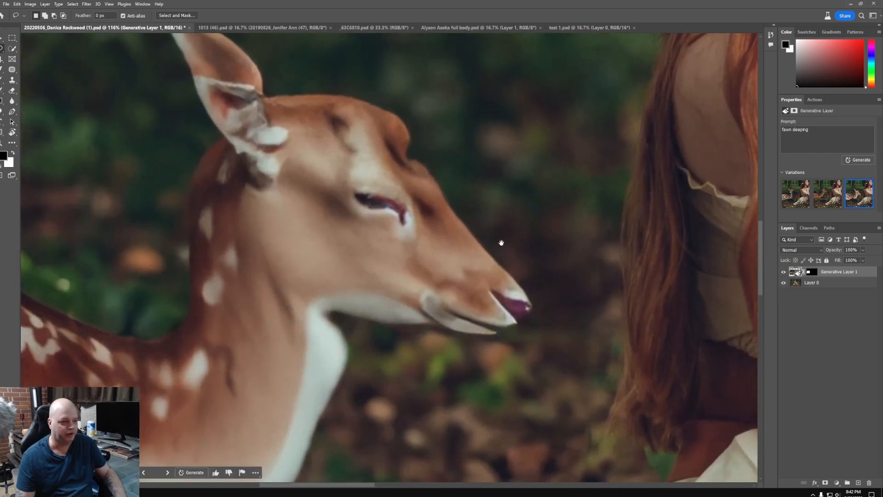
left_click_drag(626, 244, 629, 172)
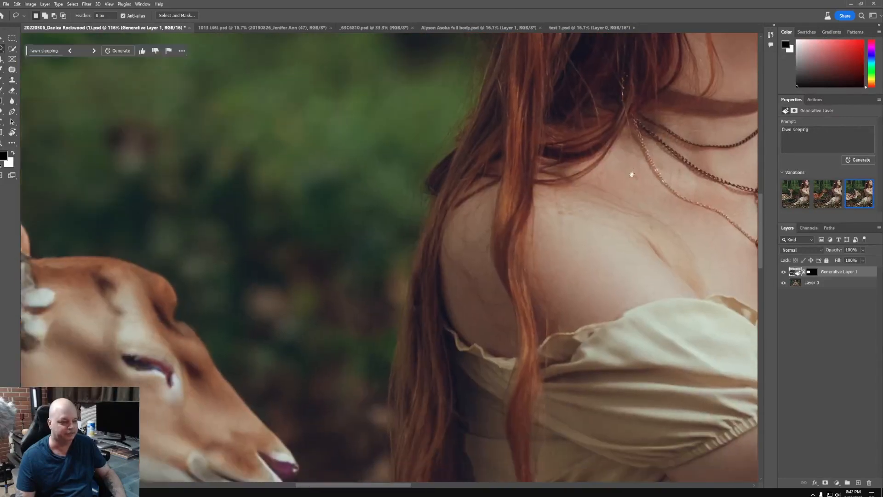
left_click_drag(311, 339, 582, 193)
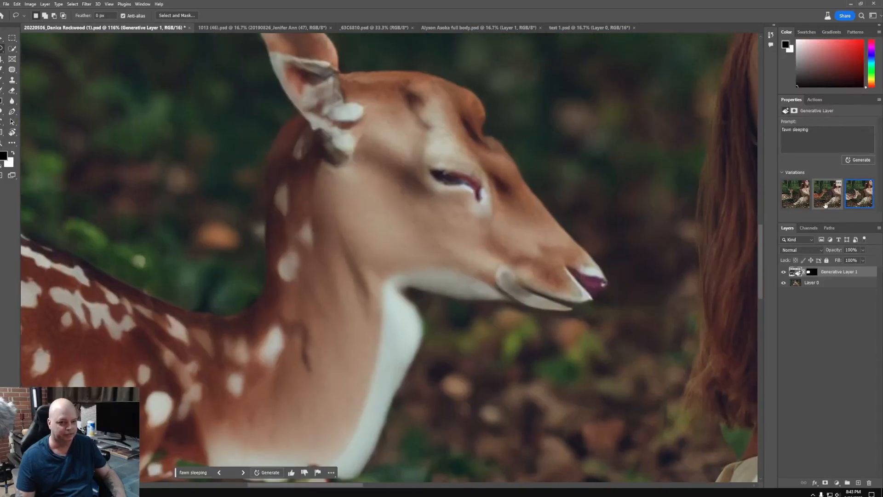
left_click(825, 202)
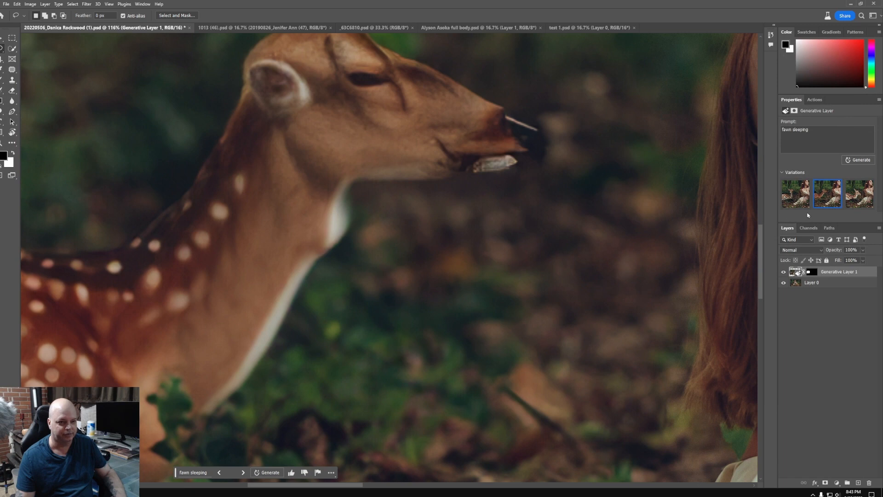
left_click(796, 194)
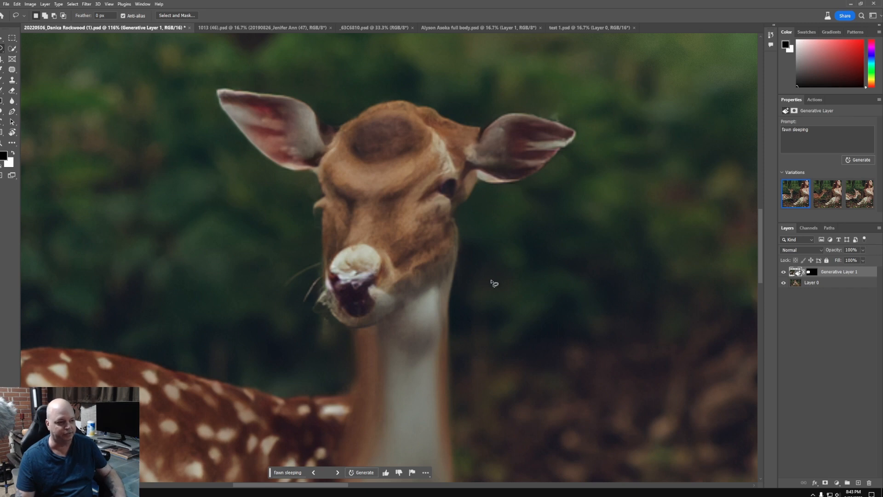
key("ctrl+0")
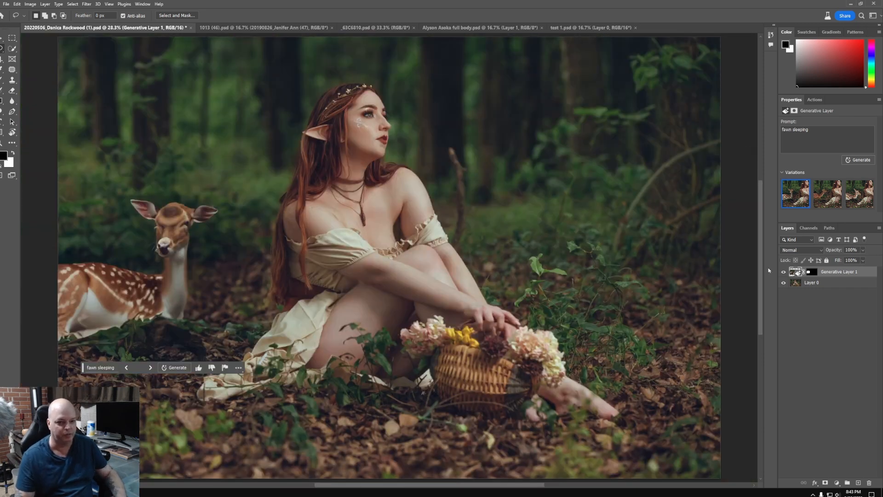
mouse_move(848, 272)
left_mouse_down()
mouse_move(856, 469)
mouse_move(870, 483)
left_mouse_up()
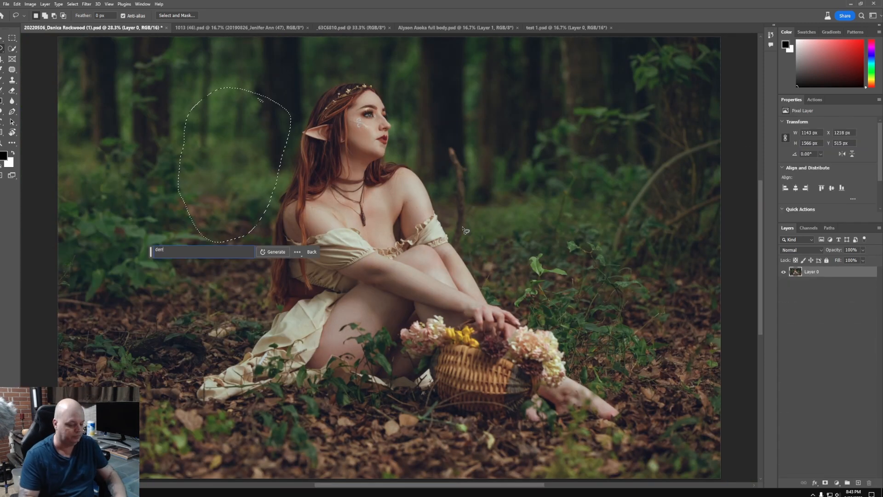
- Fill the selected area behind the woman using Generative Fill with the prompt "deer"
key("BackSpace")
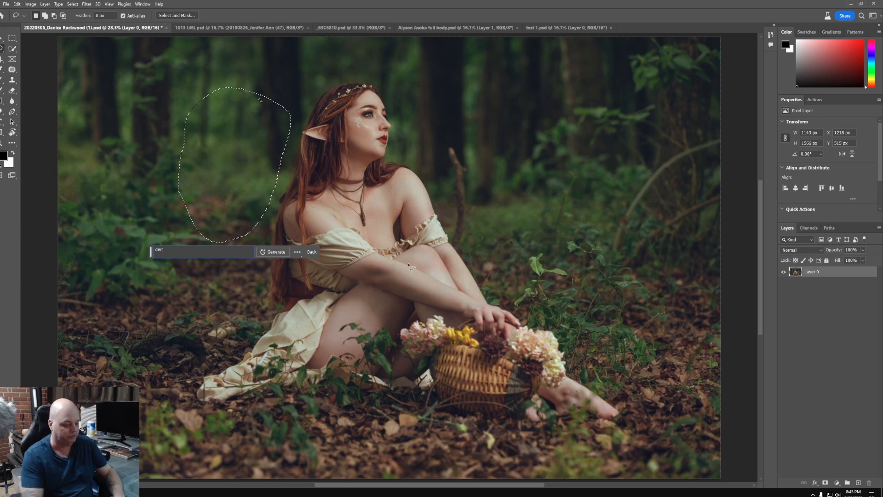
type("er")
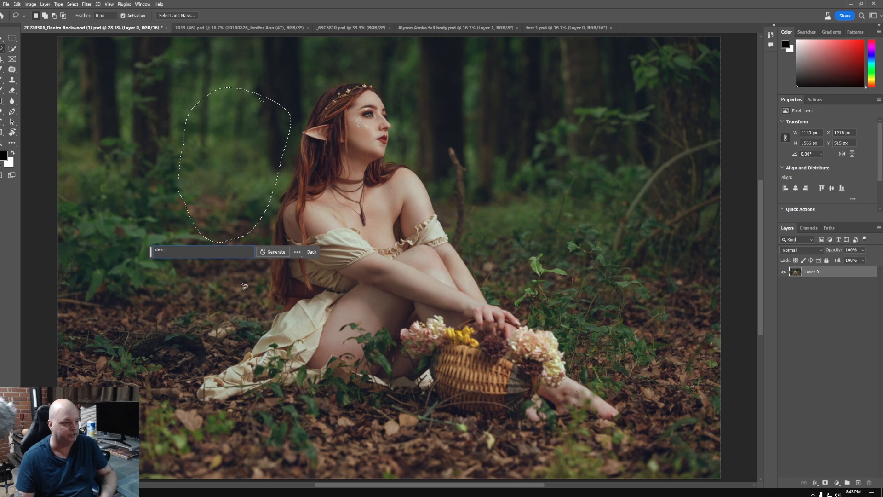
left_click(275, 253)
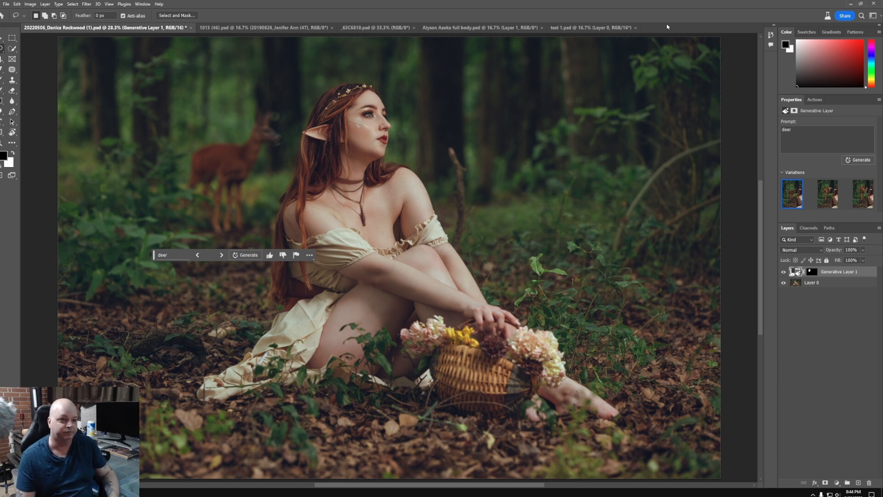
- Examine the first deer variation up close and compare it with the second and third variations at full view
mouse_move(266, 145)
left_mouse_down()
mouse_move(290, 131)
mouse_move(281, 143)
left_mouse_up()
left_click_drag(299, 175, 363, 220)
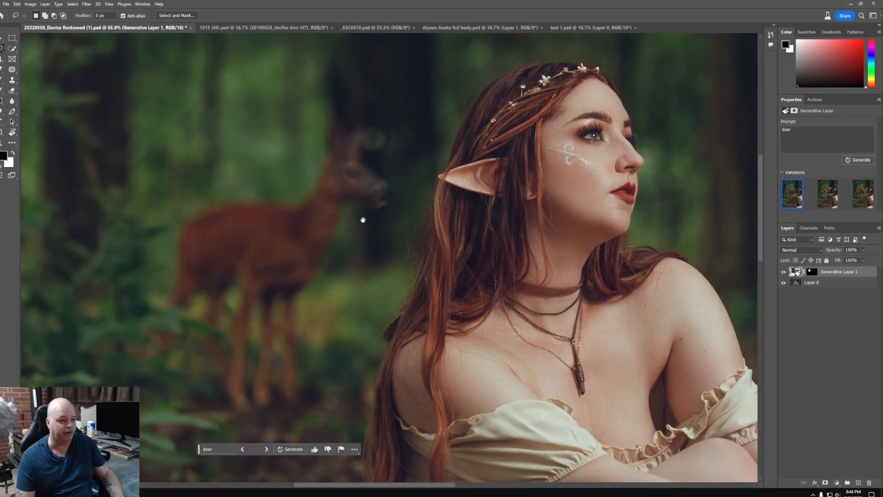
key("ctrl+0")
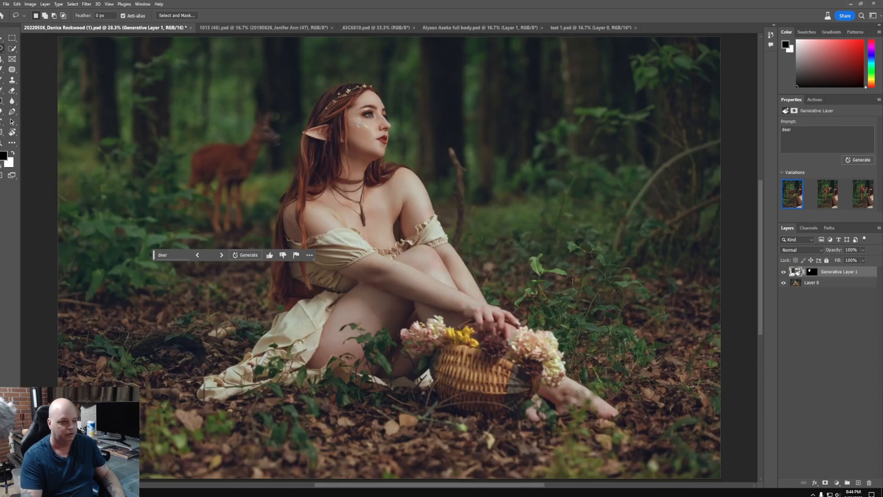
left_click(824, 198)
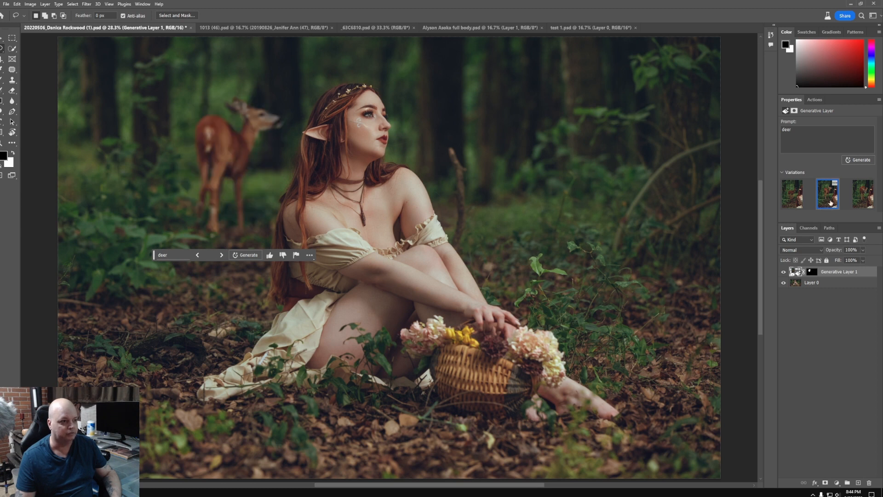
left_click(859, 205)
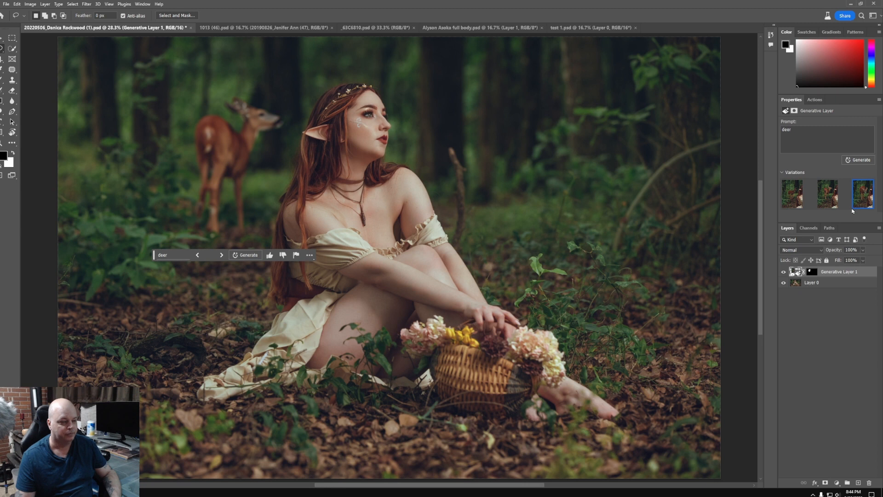
left_click(862, 203)
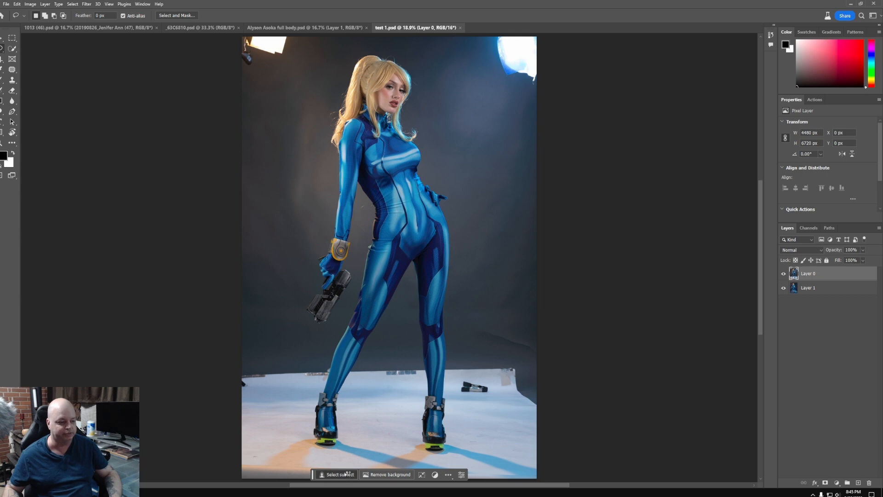
- In test 1.psd, select the subject and generate a "spaceship corridor" background around her
left_click(350, 474)
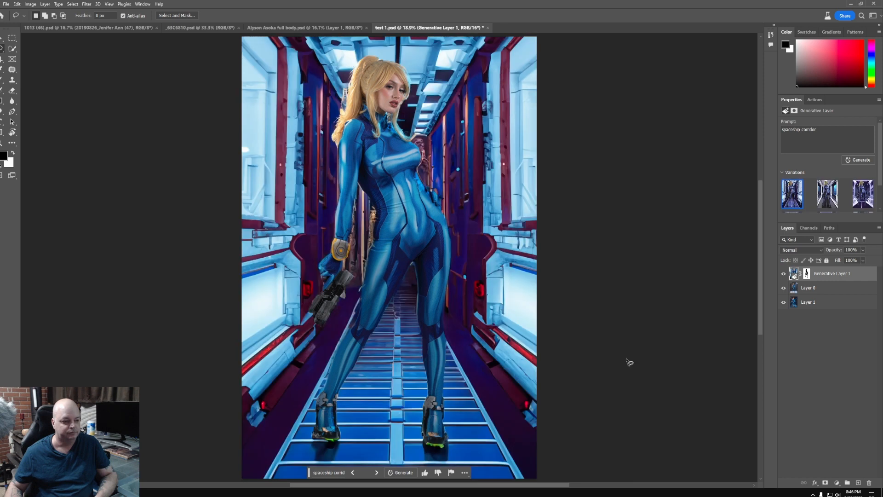
- Examine the generated corridor up close around the woman's feet, legs, face and hair, and return to the full image
left_click(430, 434, "ctrl")
left_click_drag(445, 431, 513, 286)
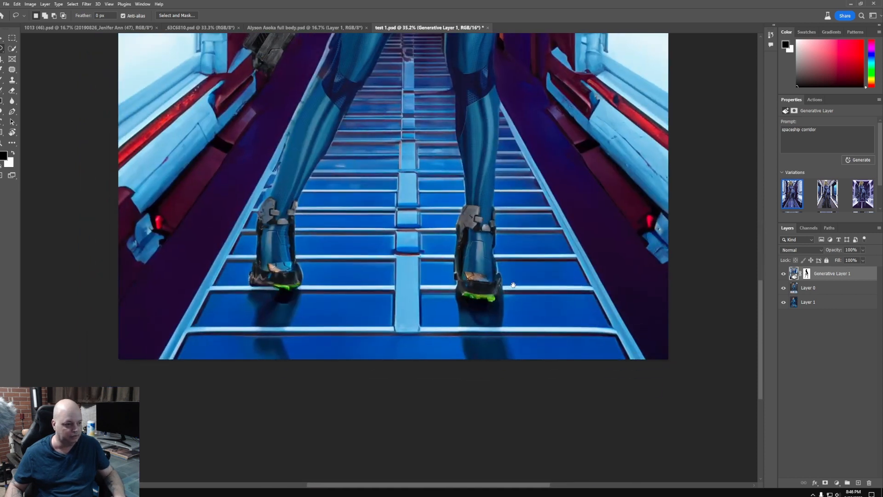
left_click_drag(513, 285, 504, 397)
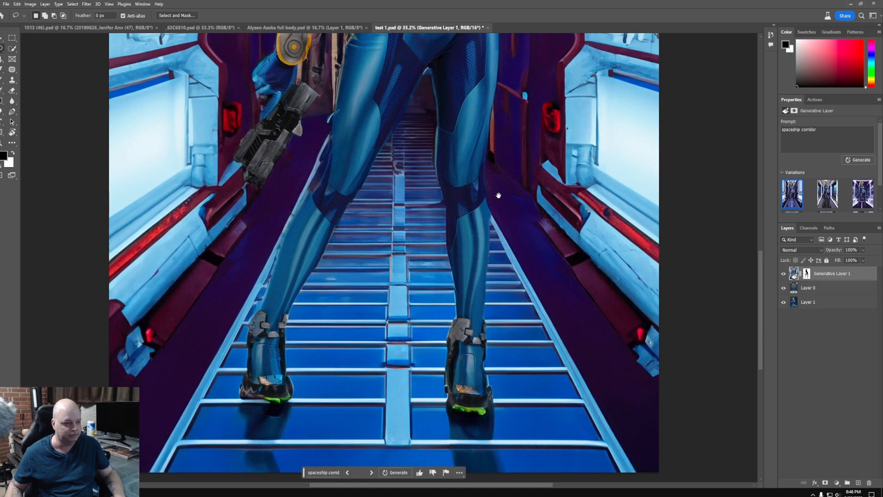
left_click_drag(499, 195, 482, 388)
left_click_drag(272, 221, 307, 212)
left_click_drag(460, 204, 436, 397)
left_click_drag(386, 249, 438, 414)
left_click_drag(393, 198, 346, 432)
left_click_drag(495, 236, 271, 455)
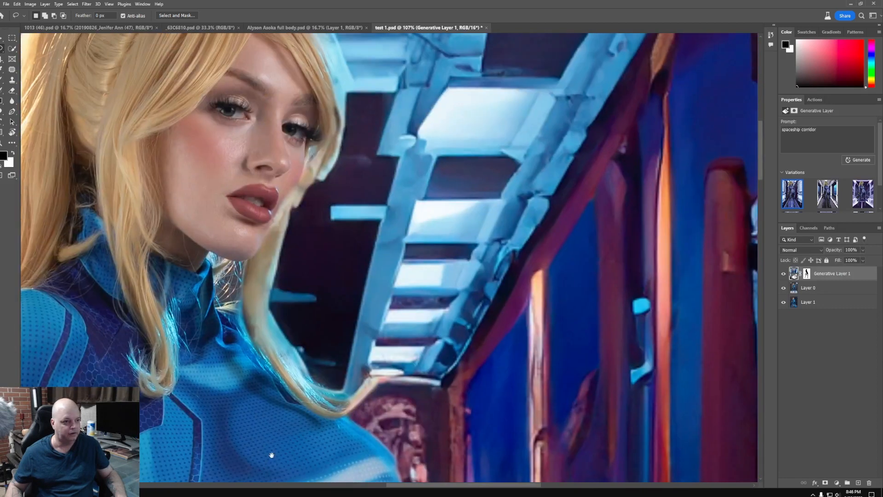
left_click_drag(257, 198, 327, 448)
left_click_drag(432, 474, 512, 403)
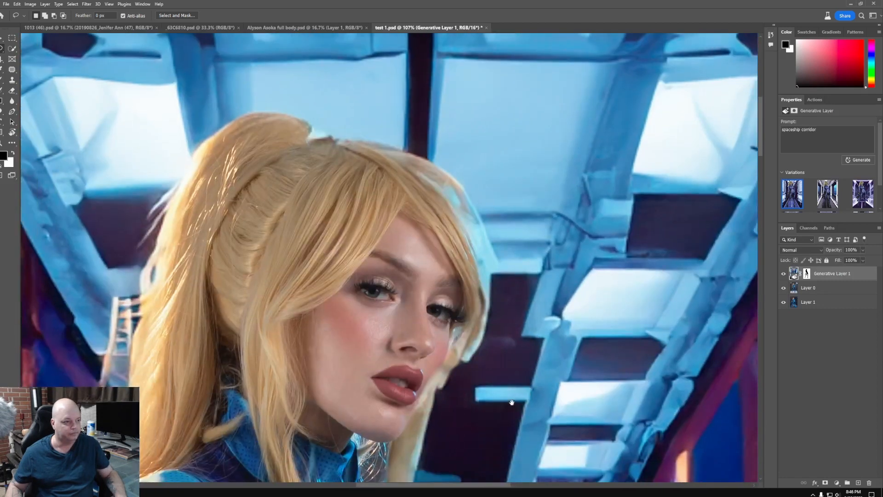
left_click_drag(492, 365, 320, 349)
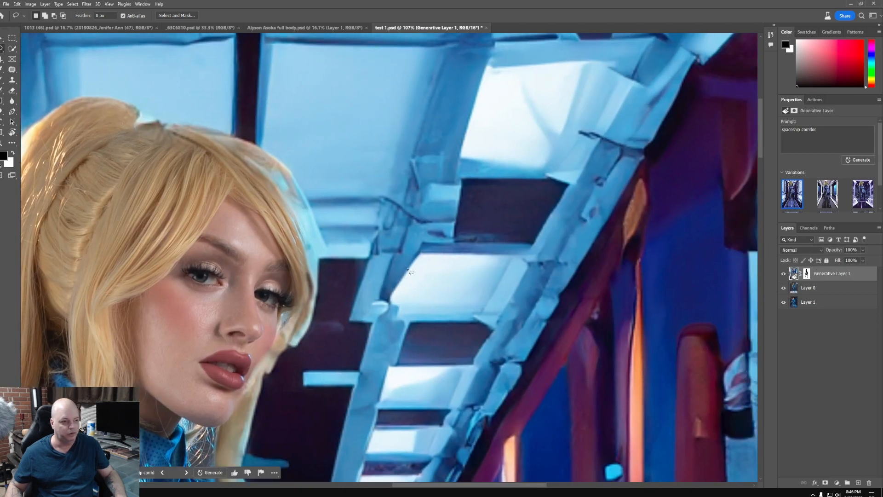
left_click_drag(486, 304, 455, 350)
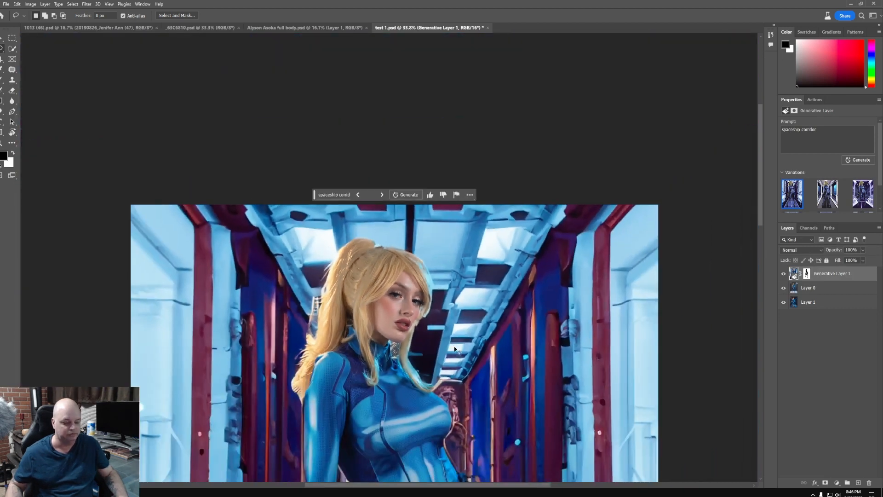
key("ctrl+0")
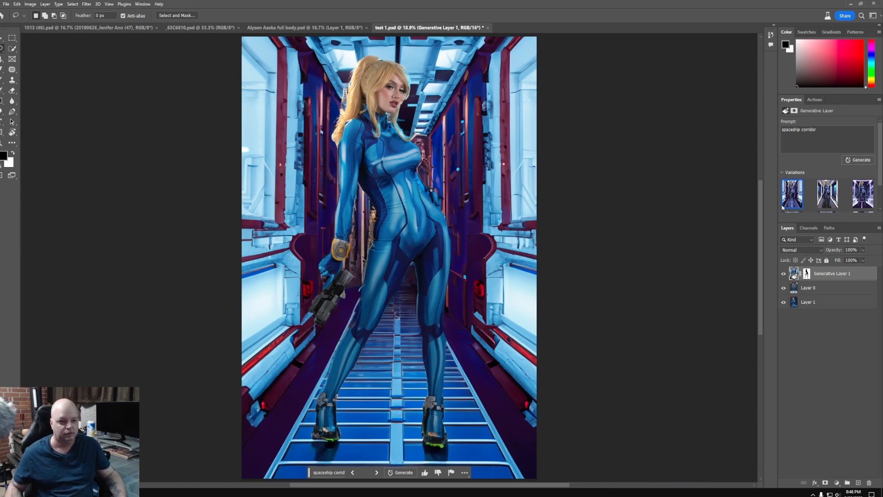
- Go through the second and third spaceship corridor variations and return to the first one
left_click(822, 200)
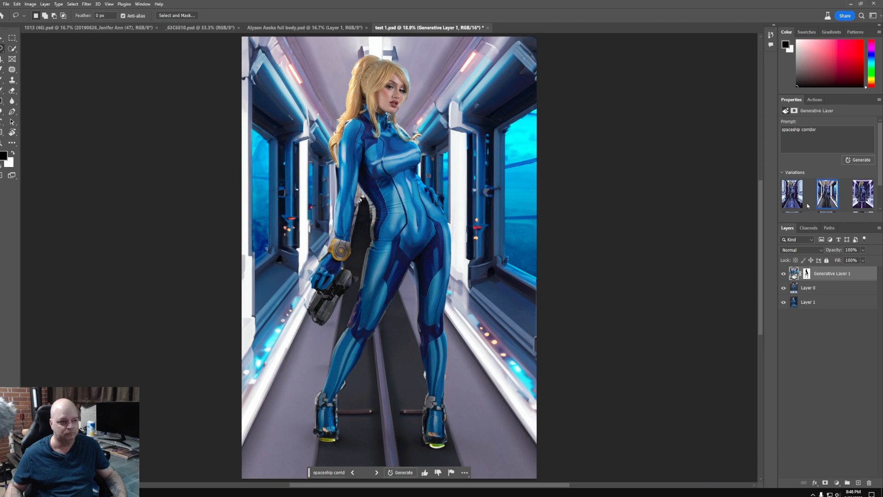
left_click(860, 202)
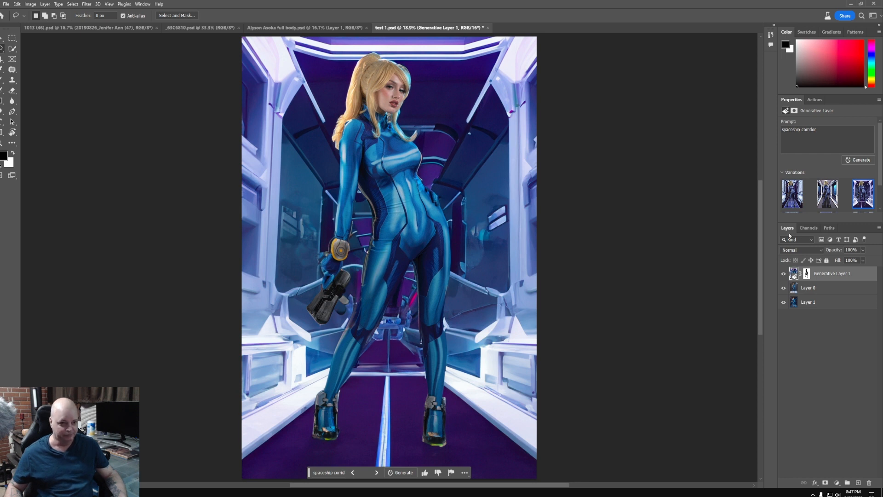
left_click(788, 202)
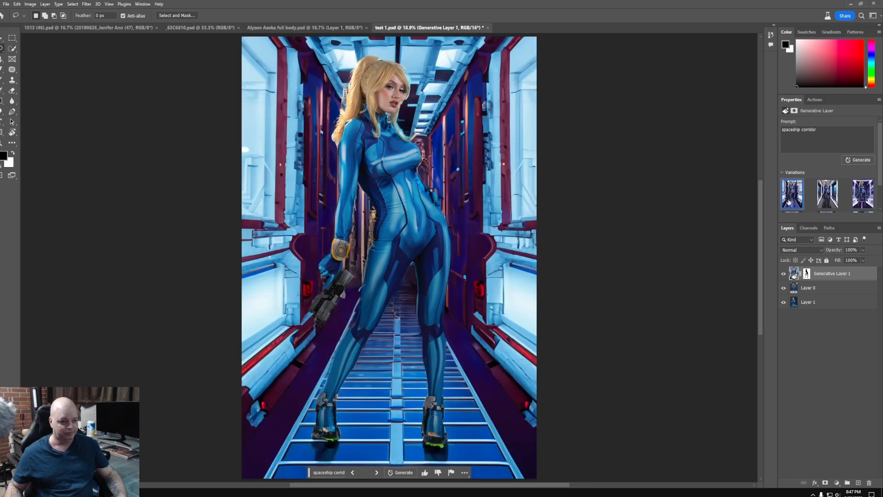
- Hide Layer 0 and toggle Generative Layer 1 to compare the generated corridor with the composite on Layer 1, viewing the composite up close
left_click(783, 274)
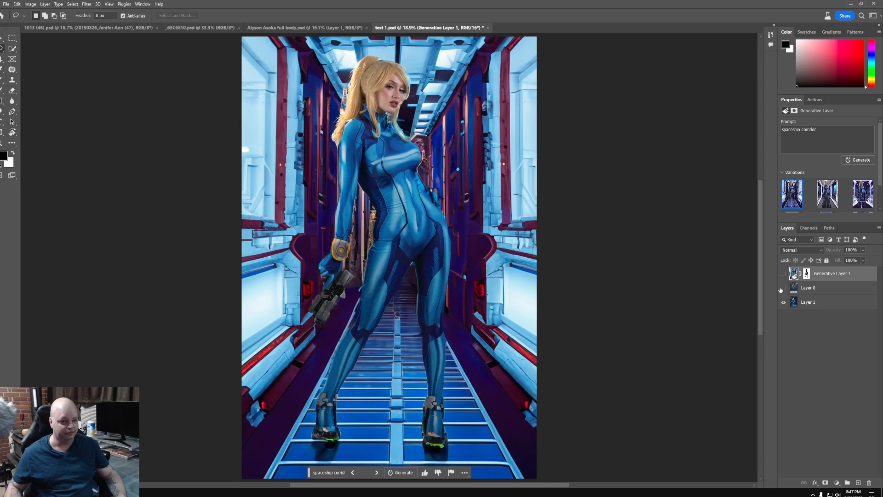
left_click(783, 288)
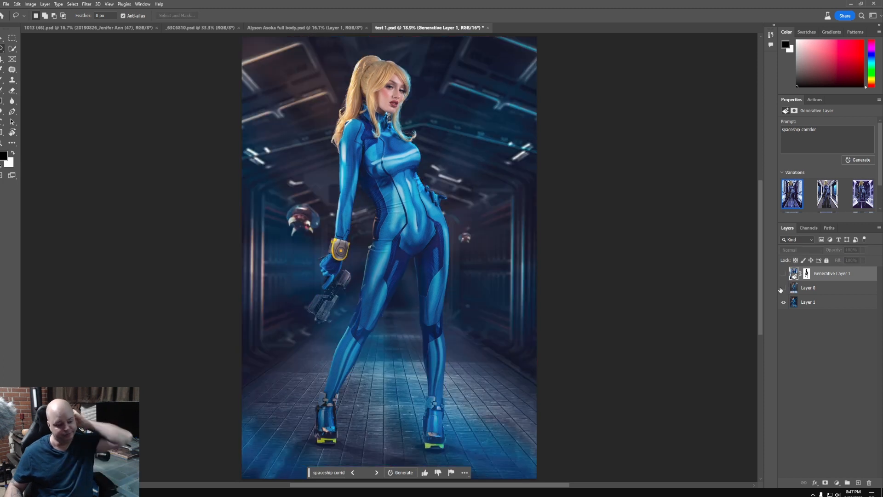
left_click(784, 273)
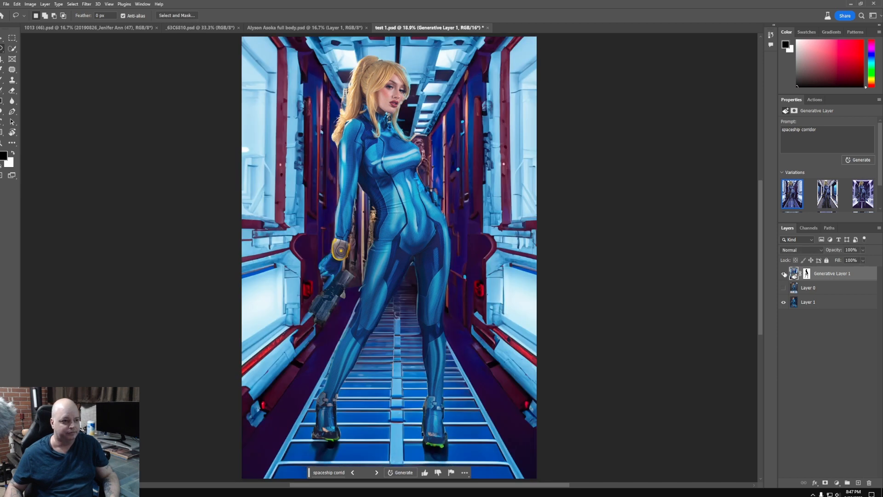
left_click(784, 275)
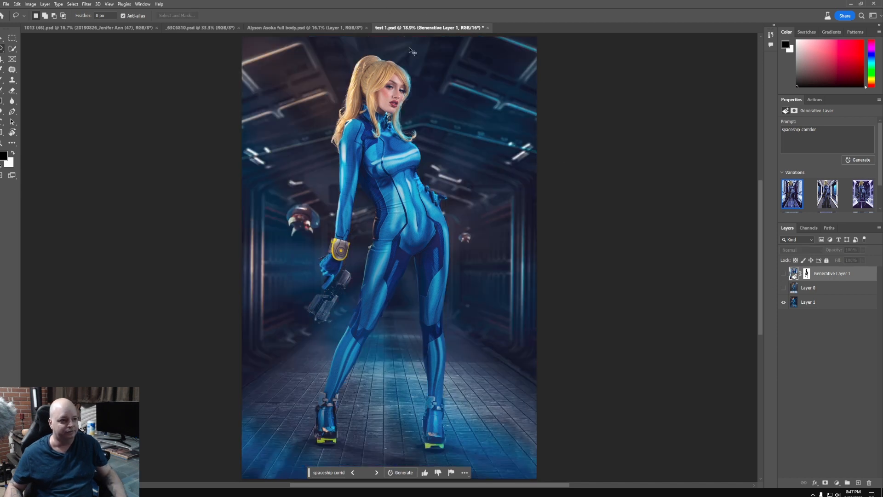
scroll(417, 93, "up", 5)
scroll(417, 93, "down", 2)
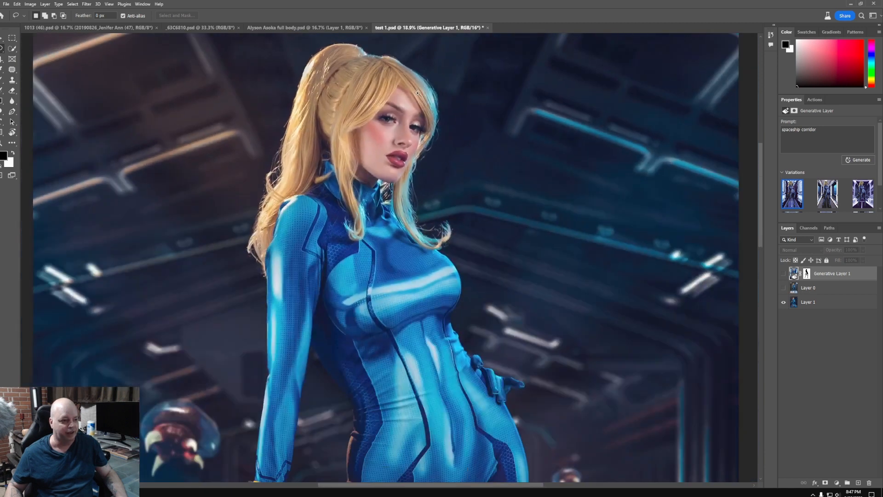
key("ctrl+0")
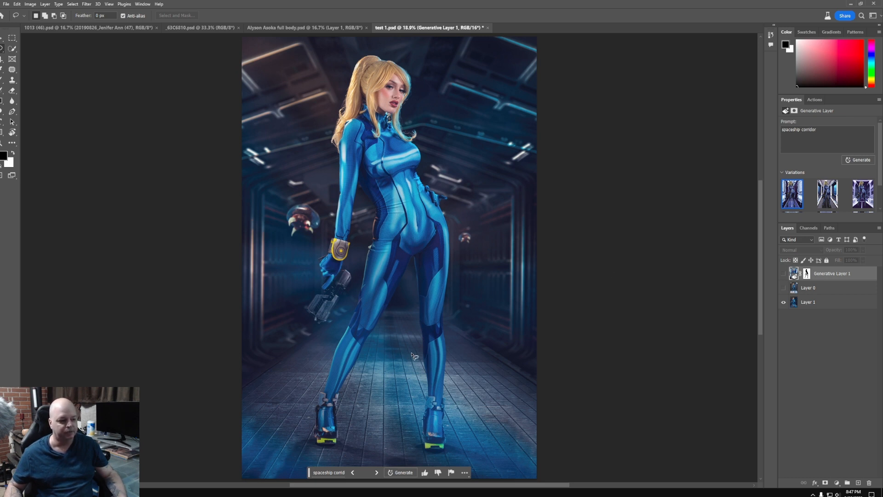
- Show Generative Layer 1 again and regenerate its background with the prompt "fog dark spaceship corridor"
left_click(785, 274)
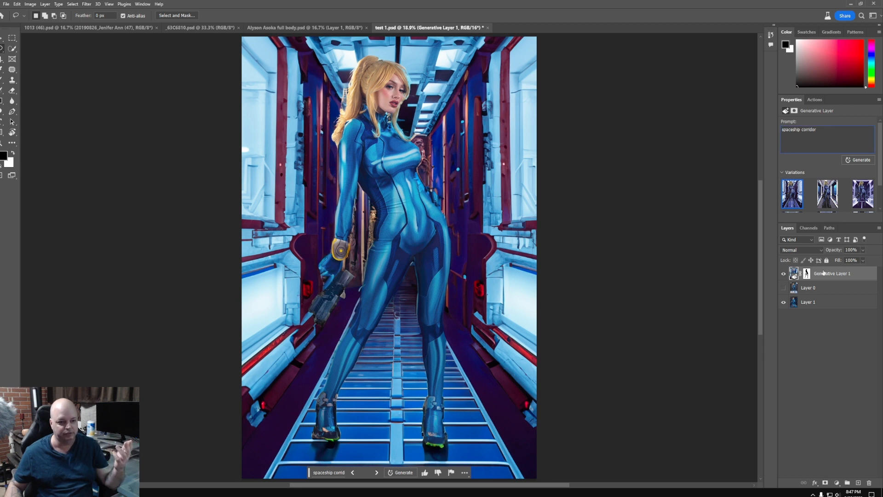
left_click(782, 130)
type("fog dark")
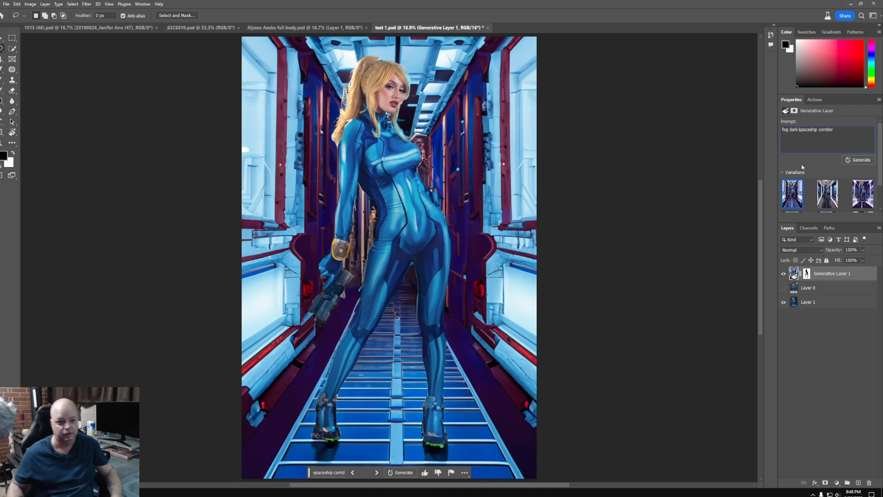
left_click(858, 160)
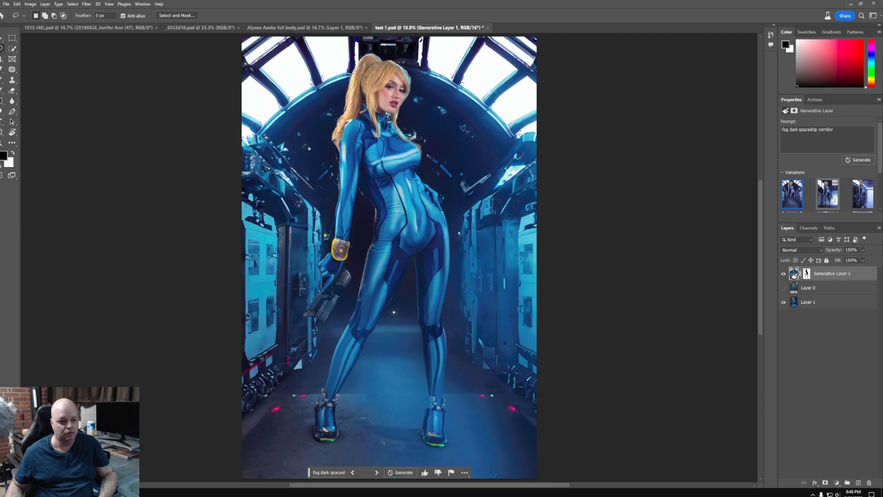
- Choose the second foggy corridor variation and examine the background and the edges around her boots, arm and hair up close
left_click(831, 198)
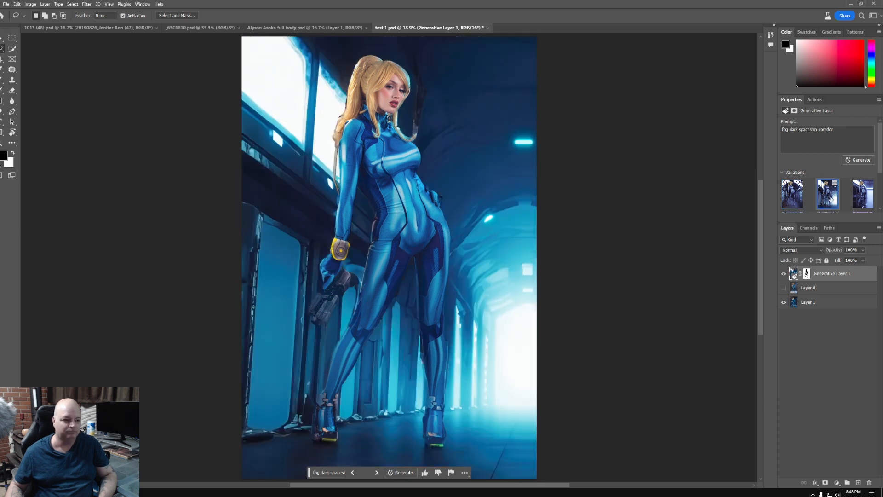
left_click_drag(277, 382, 310, 387)
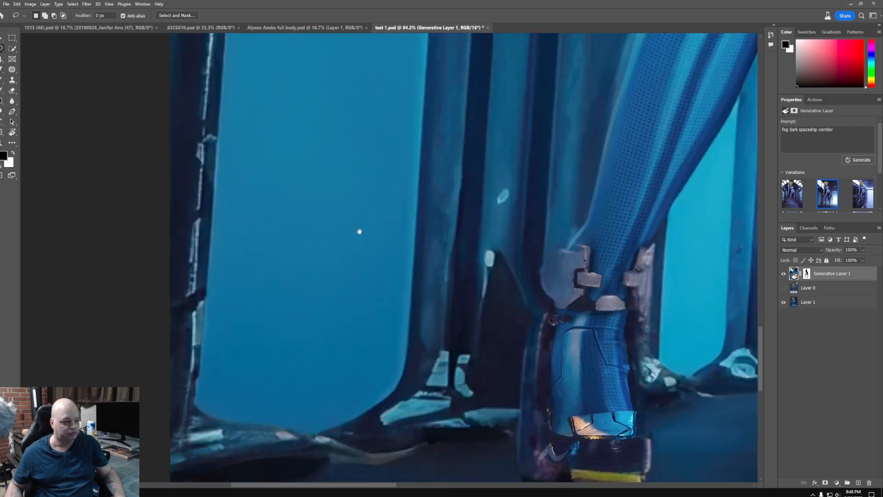
left_click_drag(359, 231, 361, 209)
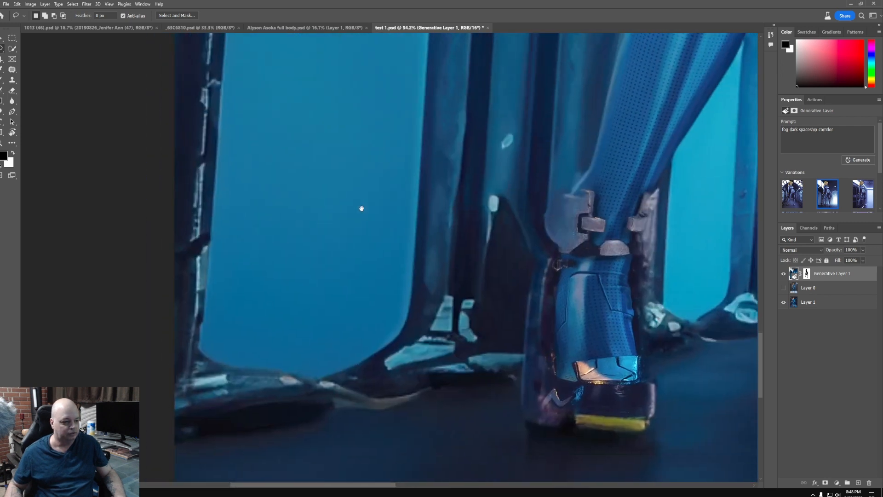
left_click_drag(400, 79, 384, 367)
left_click_drag(457, 149, 466, 390)
left_click_drag(509, 170, 437, 408)
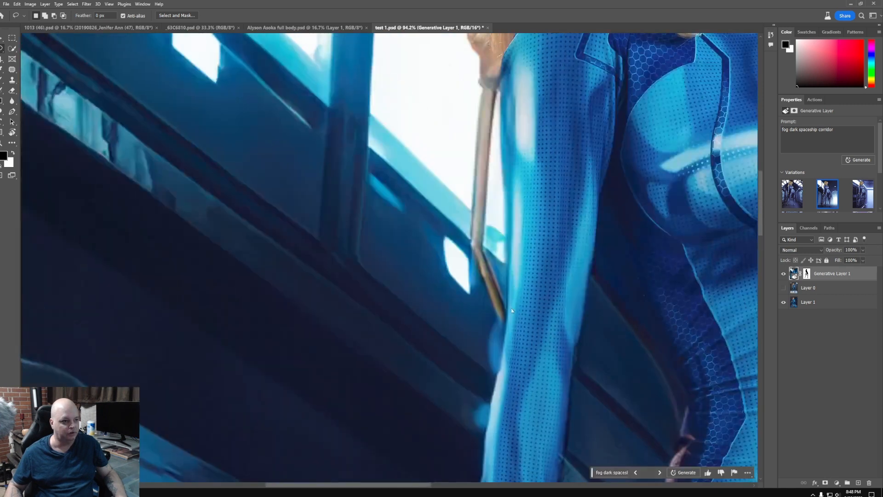
left_click_drag(509, 165, 469, 391)
left_click_drag(606, 93, 440, 314)
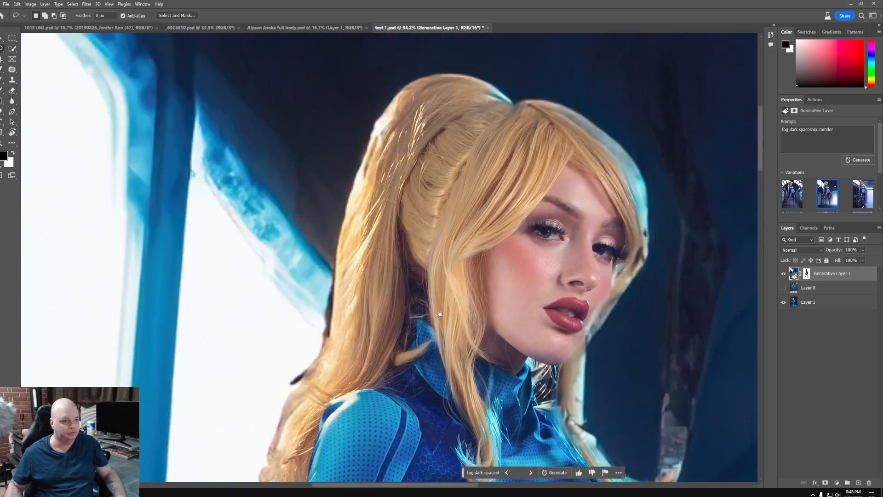
left_click_drag(582, 295, 513, 297)
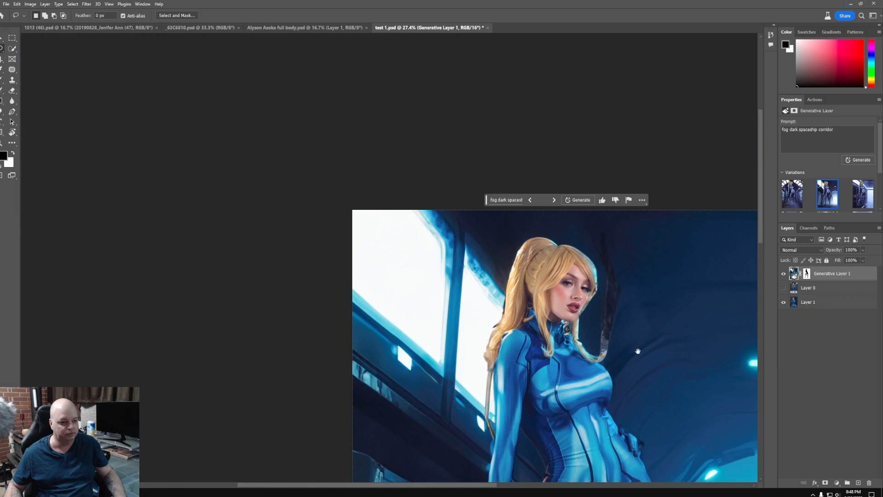
left_click_drag(639, 353, 431, 234)
scroll(433, 237, "down", 2)
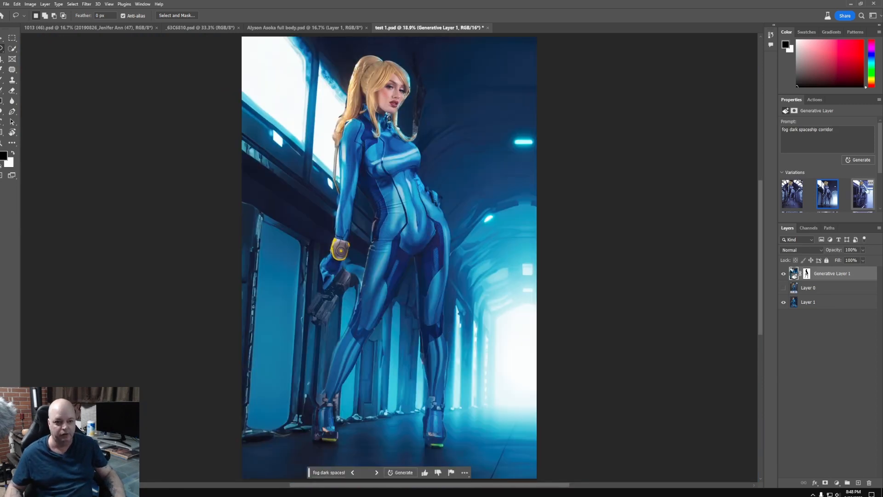
- Compare the third and second foggy spaceship corridor variations, and return to the first one
left_click(862, 203)
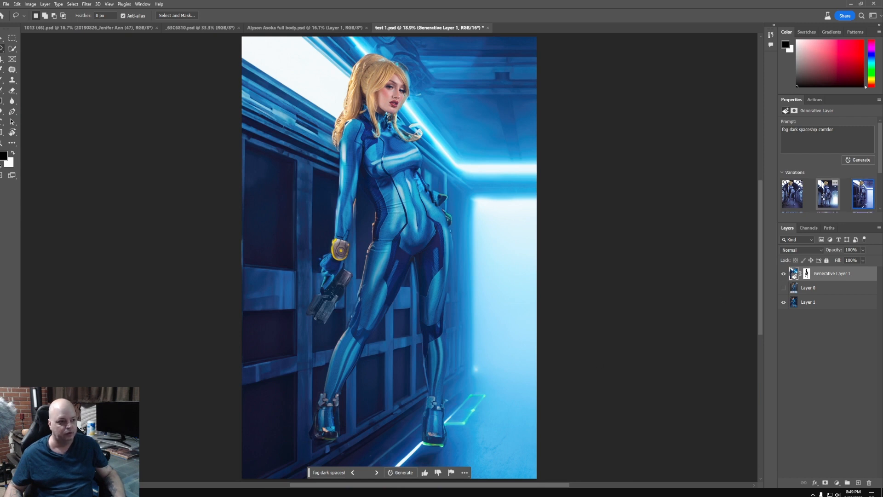
left_click(827, 197)
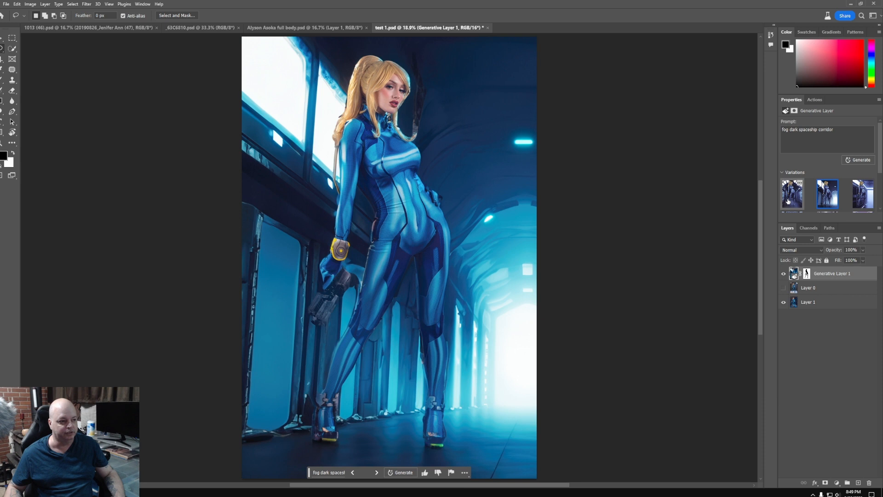
left_click(788, 201)
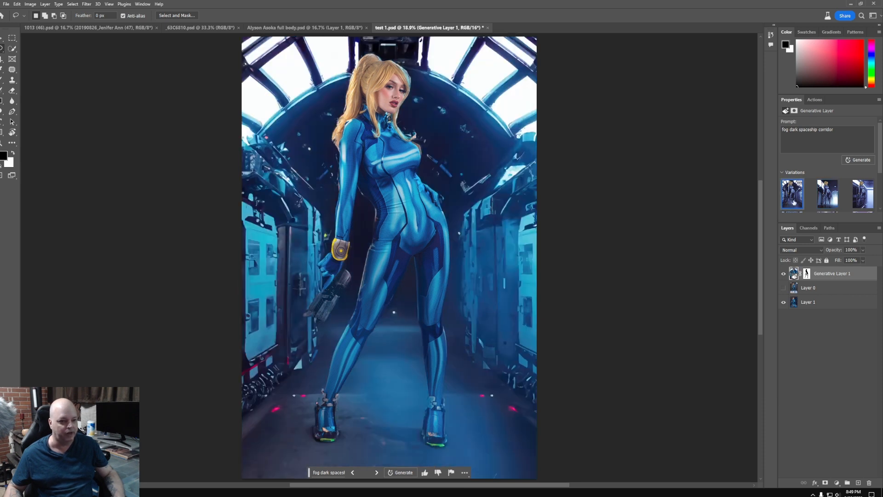
left_click(822, 289, "shift")
left_click_drag(821, 289, 869, 482)
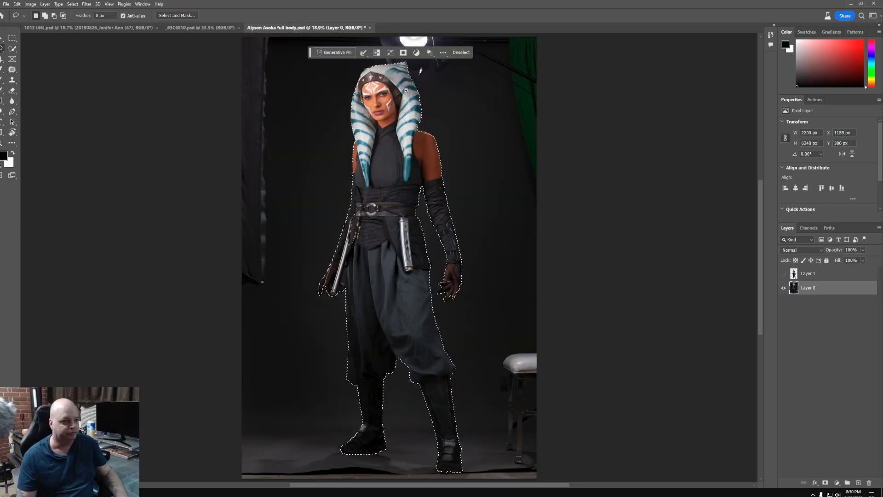
- Add the missing teal bump on the headpiece above the tiara to the selection around the woman
key("ctrl+space")
left_click_drag(395, 74, 410, 268)
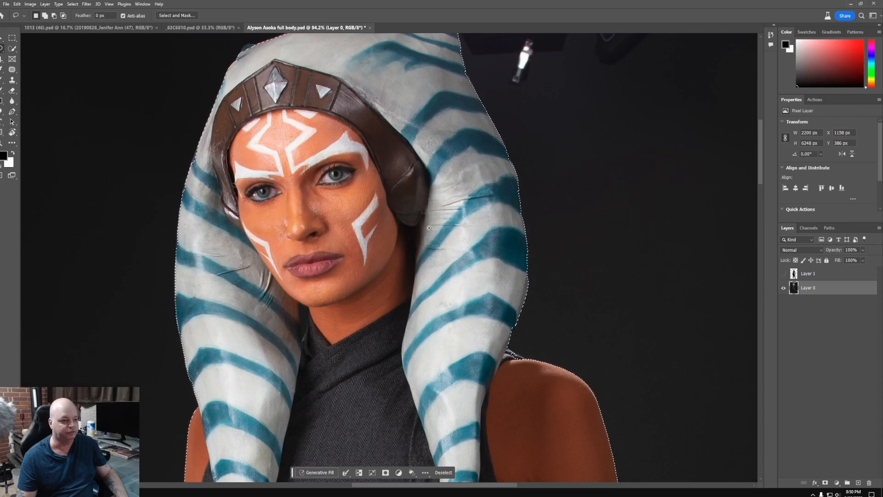
left_click_drag(393, 196, 392, 219)
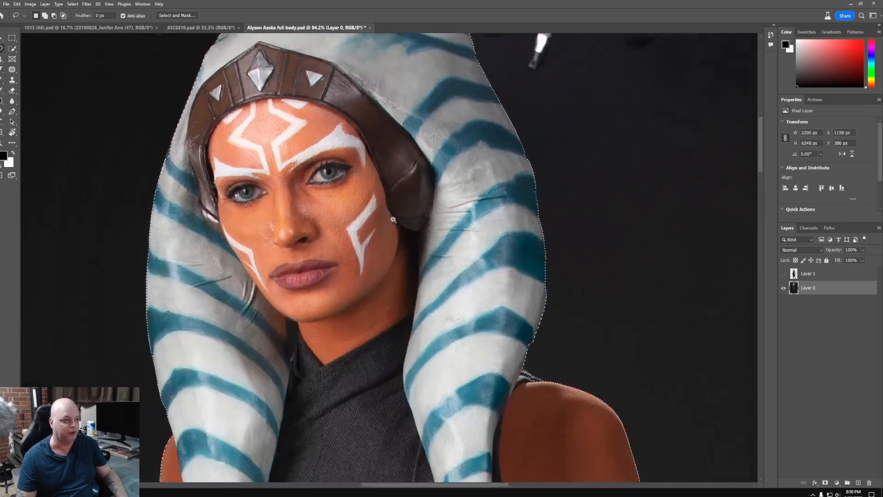
left_click_drag(280, 66, 357, 264)
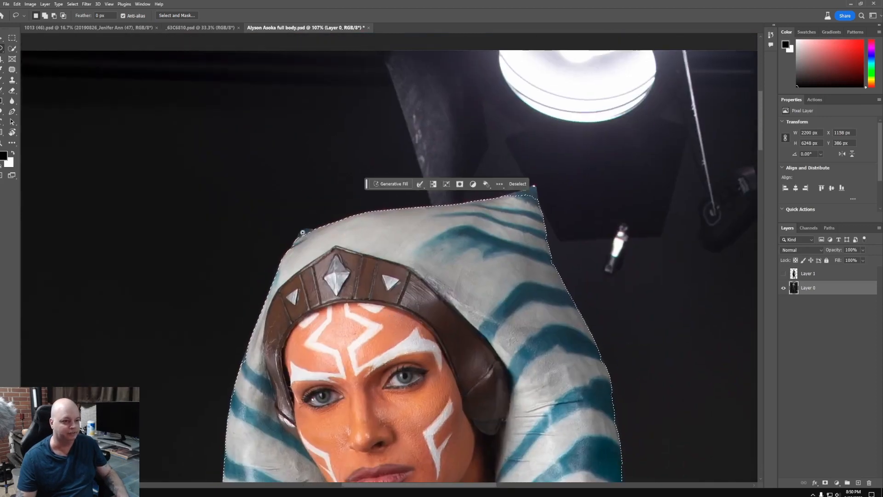
left_click_drag(304, 234, 323, 225)
left_click(323, 224)
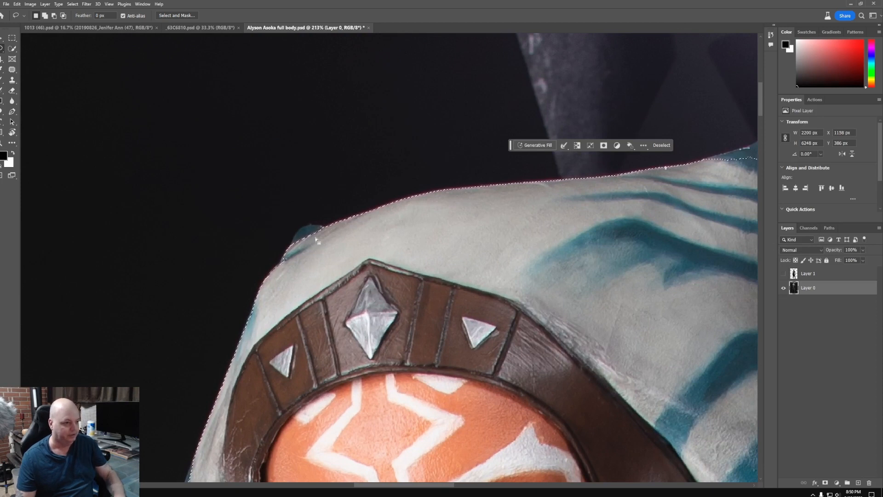
mouse_move(323, 228)
left_mouse_down()
mouse_move(298, 248)
mouse_move(309, 254)
mouse_move(322, 229)
mouse_move(305, 231)
mouse_move(296, 256)
mouse_move(312, 257)
mouse_move(314, 230)
mouse_move(289, 257)
left_mouse_up()
- Add the cut-off pointed teal tip at the top of the striped headpiece to the selection
mouse_move(636, 226)
left_mouse_down()
mouse_move(231, 269)
mouse_move(215, 278)
left_mouse_up()
left_click_drag(351, 227, 352, 216)
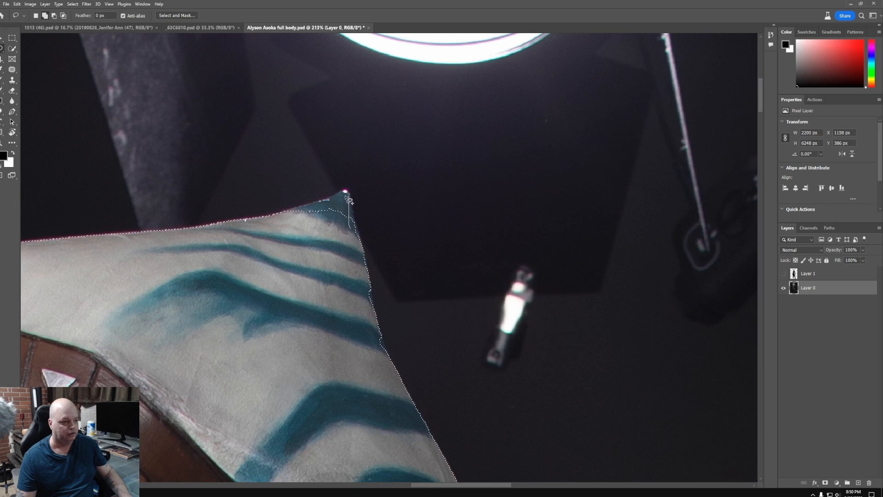
left_click_drag(249, 243, 250, 243)
mouse_move(356, 230)
left_mouse_down()
mouse_move(346, 194)
mouse_move(282, 226)
left_mouse_up()
- Inspect the selection outline from the headpiece down to the gloved hand and lightsaber hilt up close
mouse_move(317, 314)
left_mouse_down()
mouse_move(319, 294)
mouse_move(497, 172)
left_mouse_up()
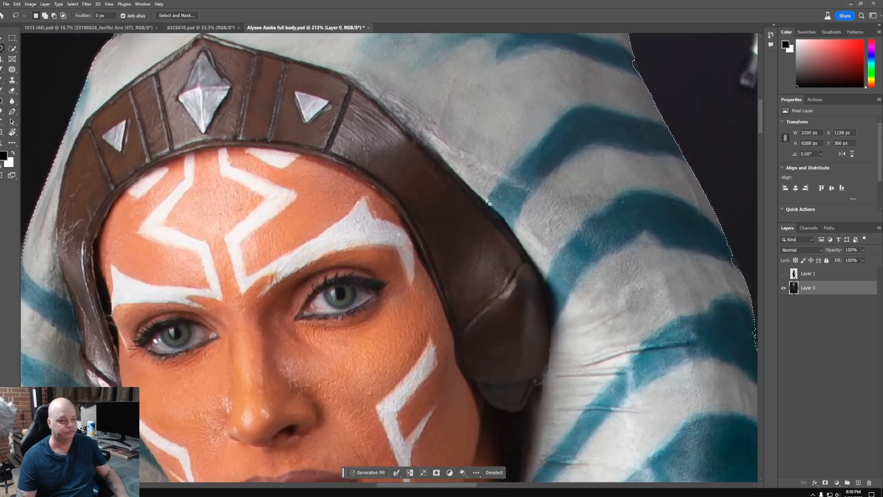
scroll(416, 301, "down", 5)
left_click_drag(382, 406, 450, 104)
left_click_drag(343, 359, 352, 96)
mouse_move(269, 363)
left_mouse_down()
mouse_move(294, 267)
mouse_move(383, 37)
left_mouse_up()
mouse_move(355, 378)
left_mouse_down()
mouse_move(355, 134)
mouse_move(363, 127)
left_mouse_up()
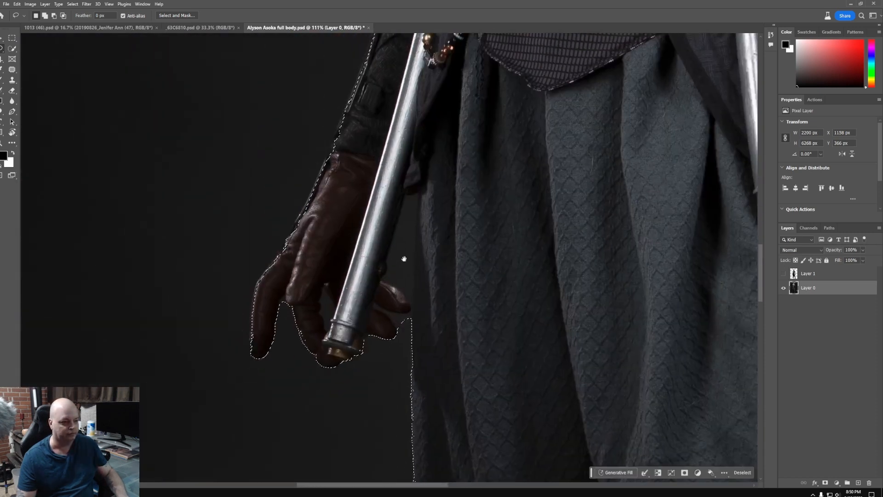
scroll(422, 257, "up", 4)
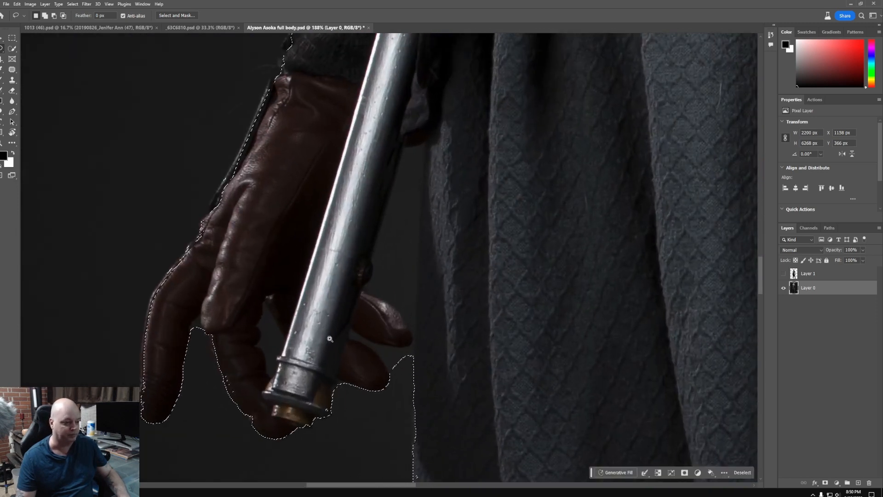
key("ctrl+0")
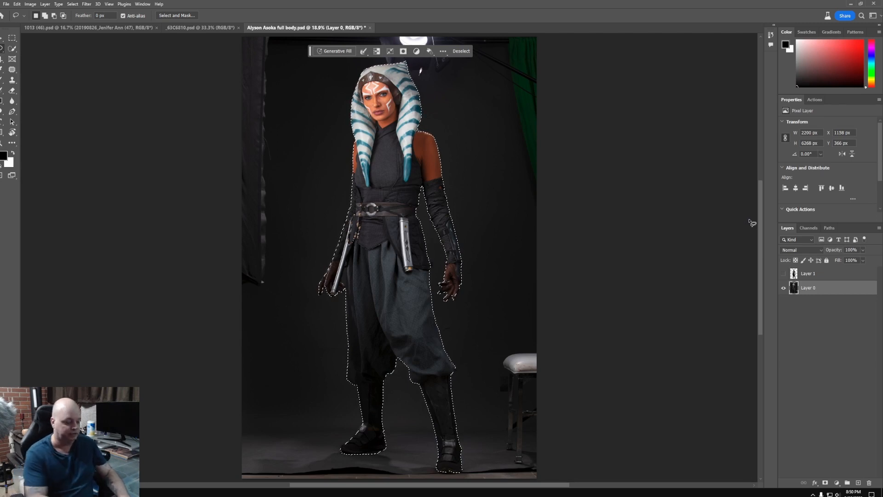
- Invert the selection to cover the studio background and fill it generatively with the prompt "rocky canyon fog"
key("ctrl+shift+i")
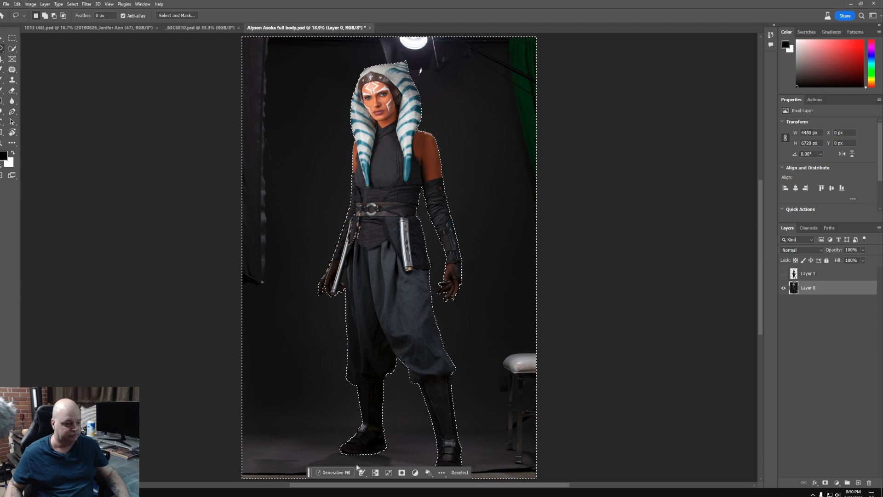
left_click(336, 473)
type("rocky canyon fog")
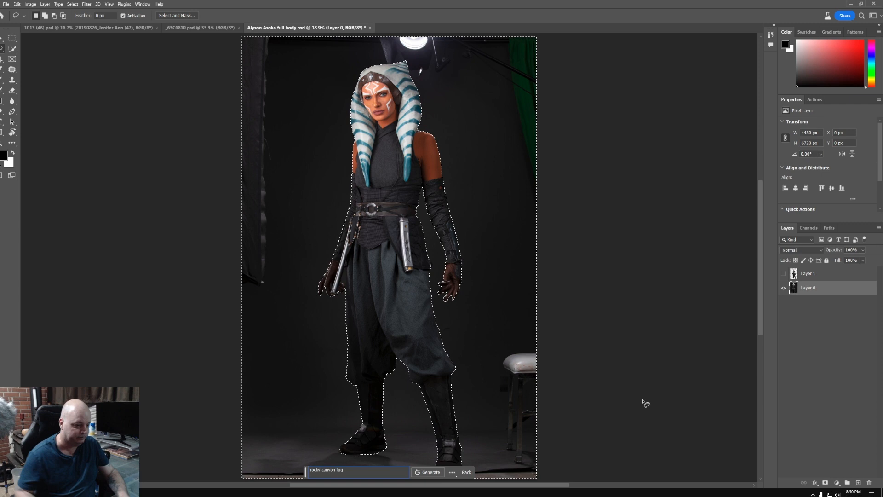
left_click(436, 472)
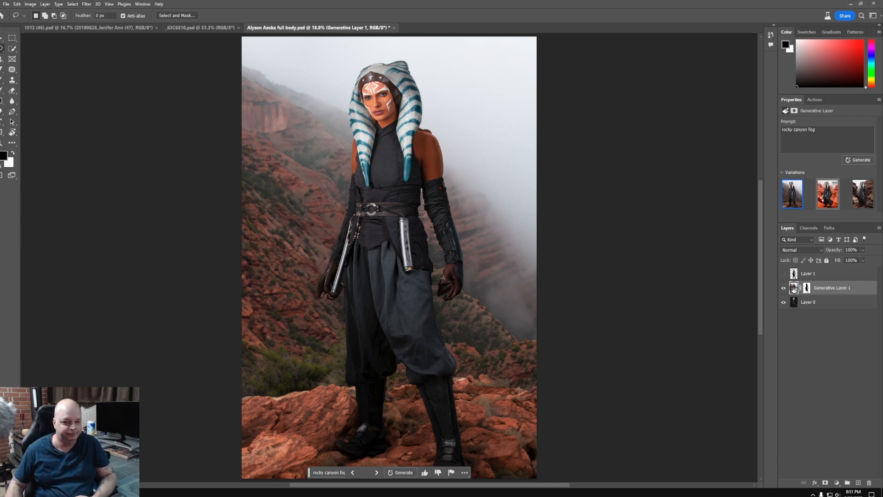
- Go through the second and third canyon variations and regenerate the background with the prompt "rocky canyon foggy path"
left_click(824, 200)
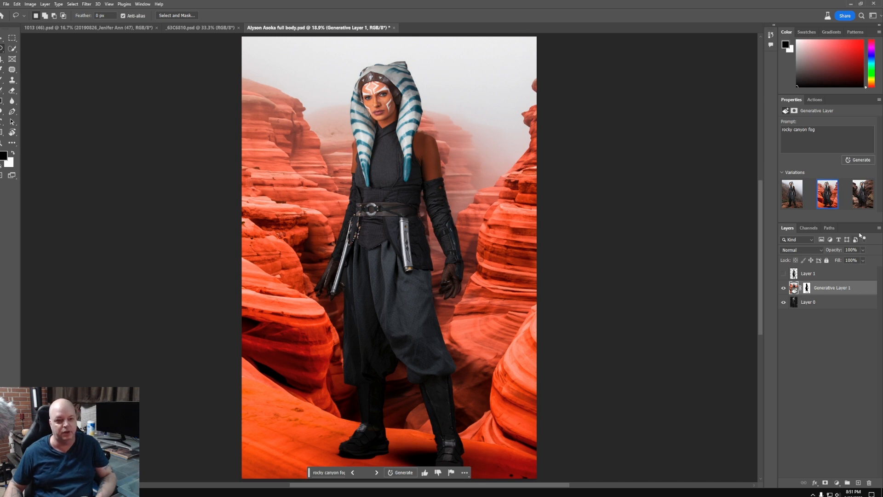
left_click(863, 199)
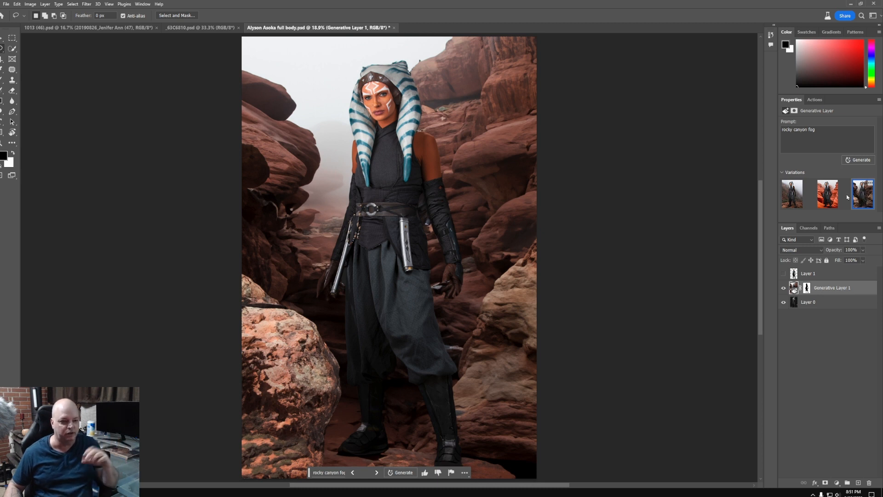
left_click(820, 132)
type("gy path")
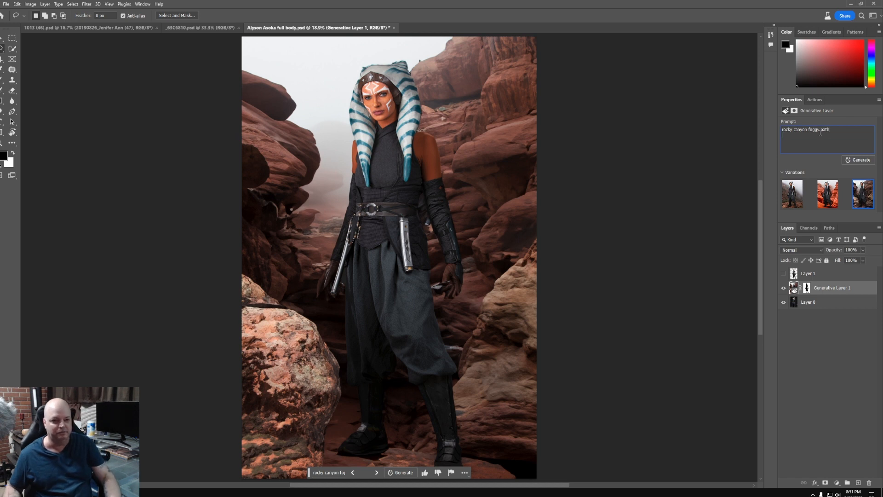
left_click(859, 160)
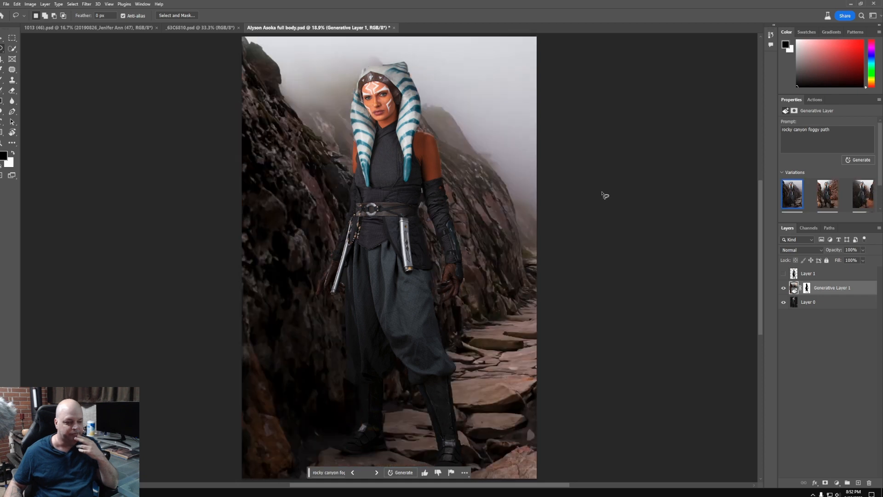
- Go through the second and third foggy path variations and regenerate the background with the prompt "tropical forest foggy"
left_click(823, 199)
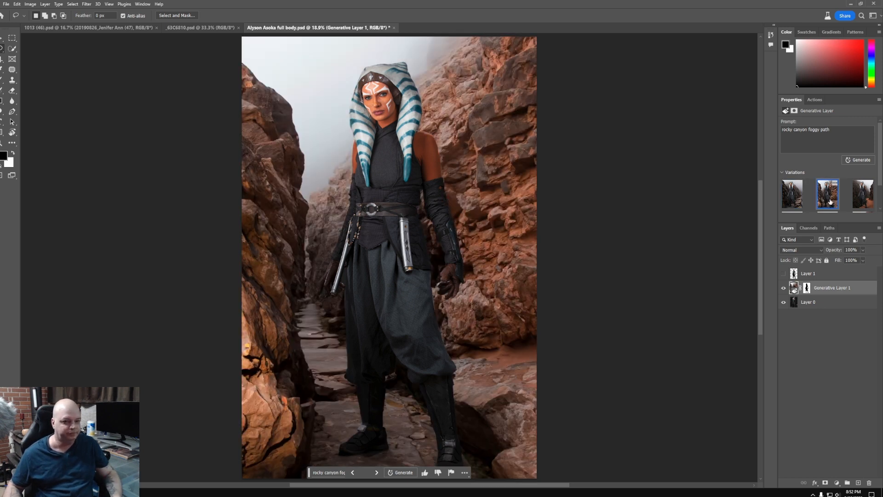
left_click(859, 203)
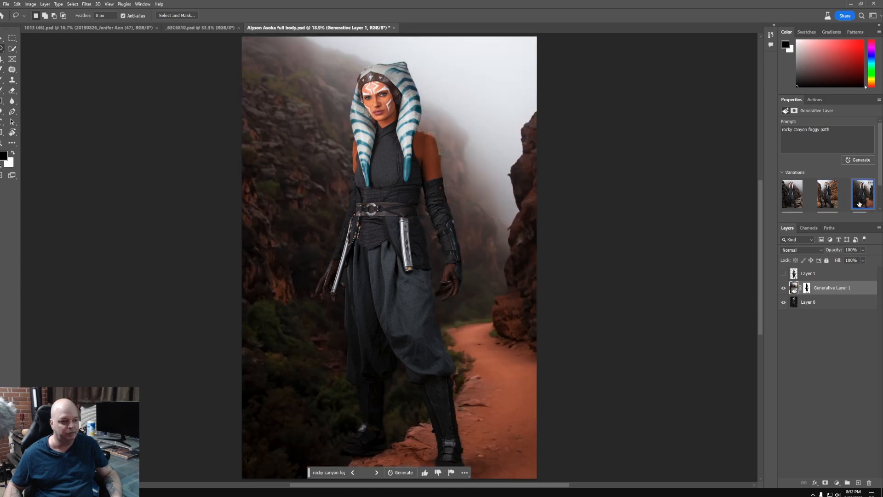
type("tropic")
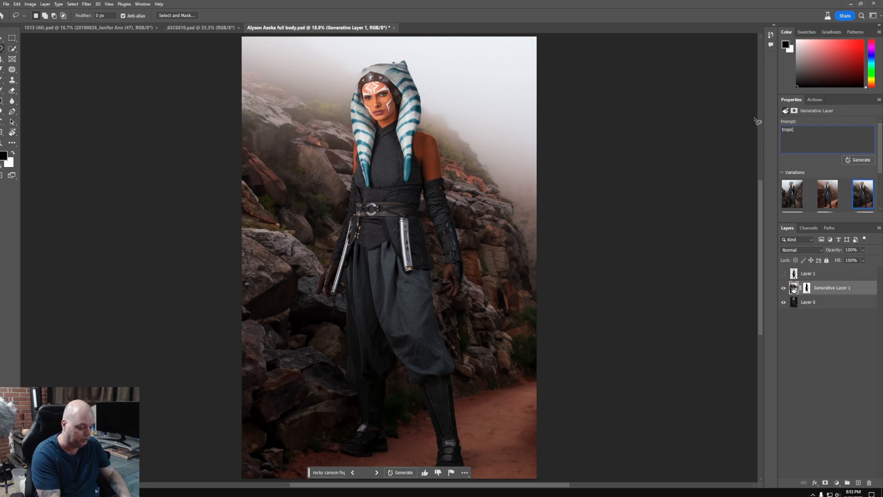
type("al forest foggy")
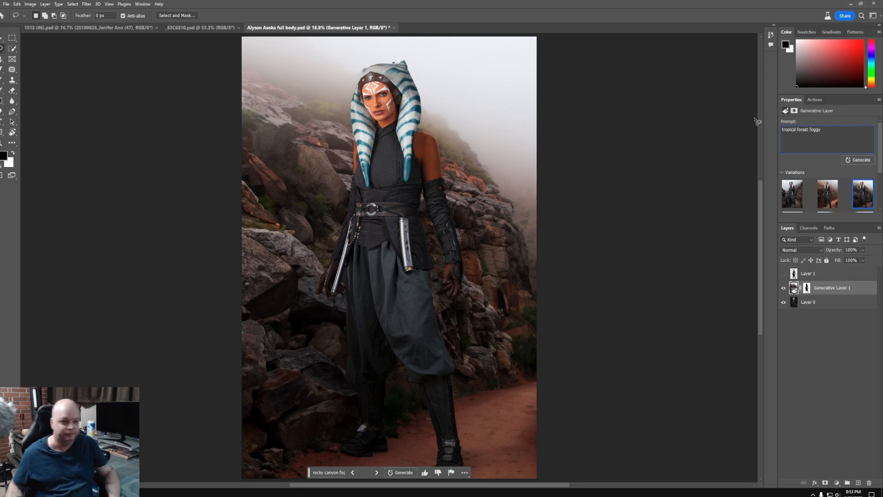
key("Return")
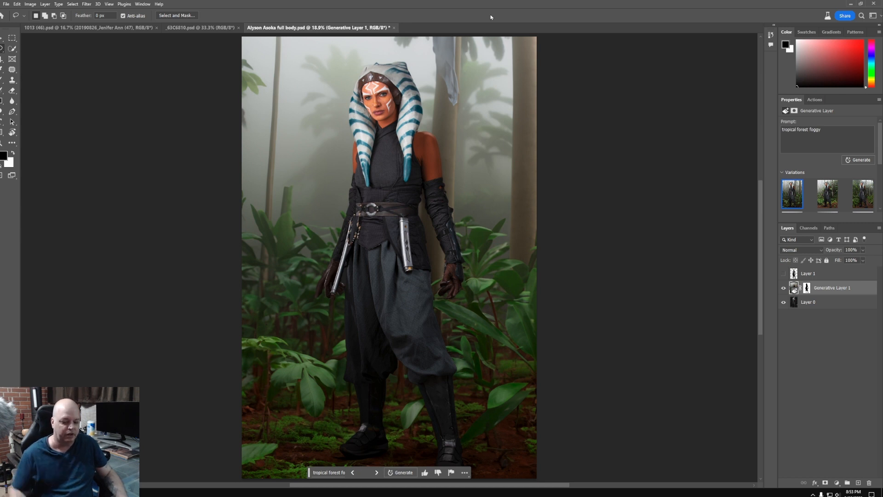
- Examine the forest fill around the shoes, legs and gloved hand up close, toggling Generative Layer 1 to compare with the original
mouse_move(449, 387)
left_mouse_down()
mouse_move(471, 389)
mouse_move(391, 123)
mouse_move(390, 142)
mouse_move(467, 253)
mouse_move(553, 231)
left_mouse_up()
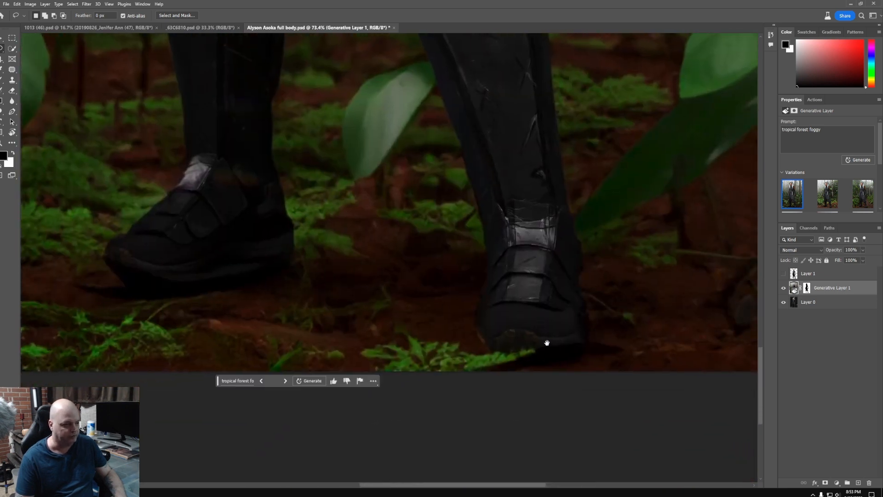
left_click_drag(348, 286, 574, 325)
left_click_drag(495, 229, 568, 310)
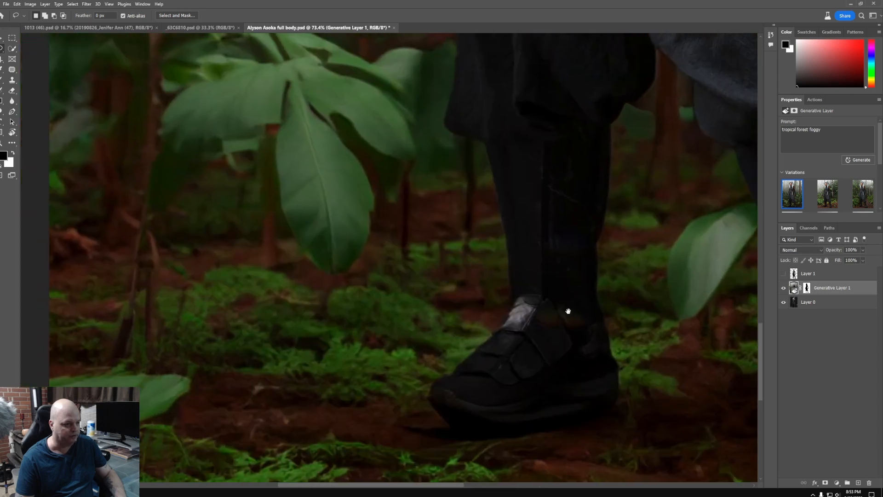
left_click_drag(527, 169, 469, 308)
left_click_drag(496, 169, 498, 306)
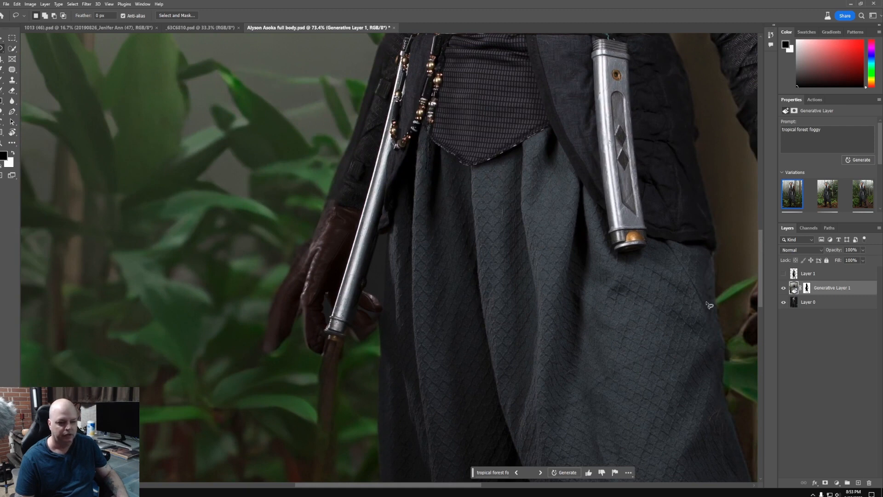
left_click_drag(395, 272, 750, 292)
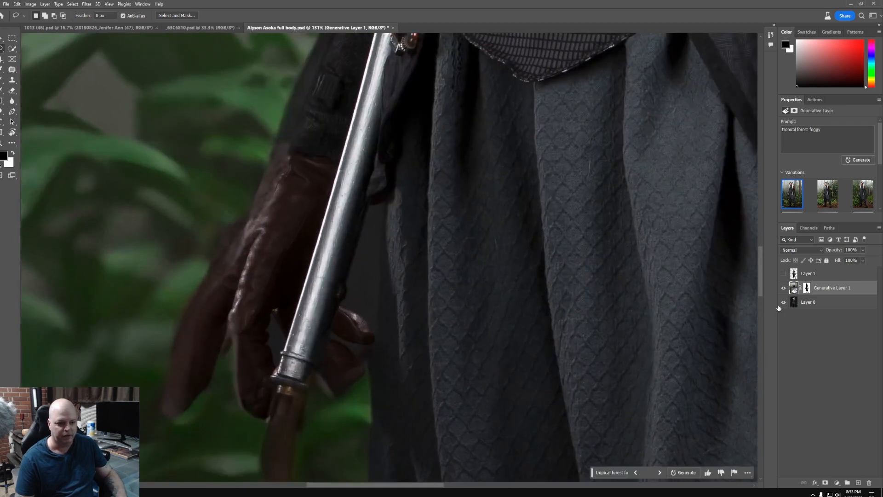
left_click(783, 289)
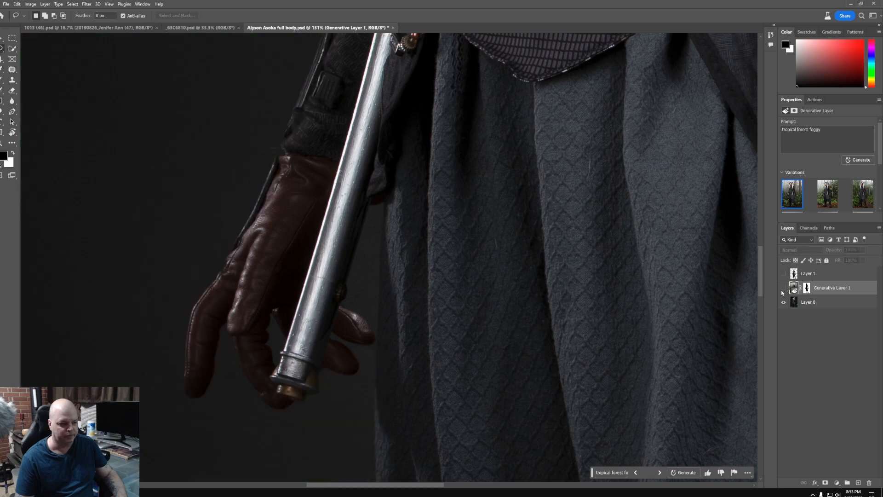
left_click(783, 288)
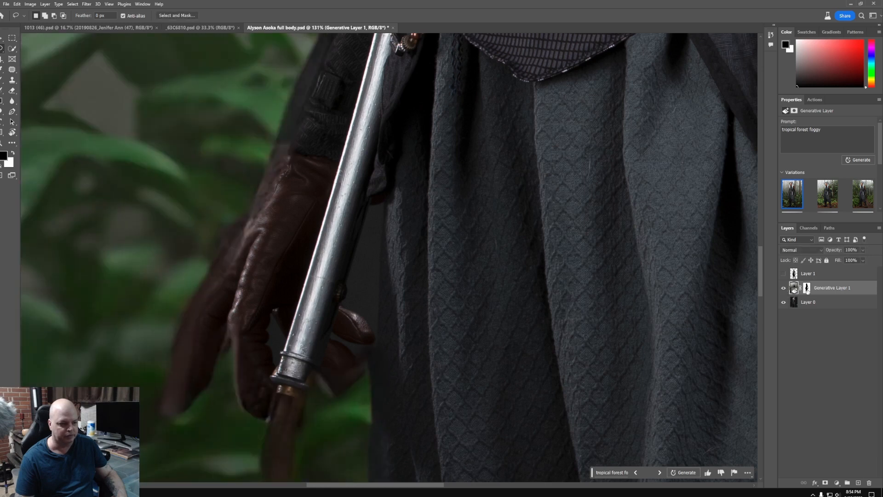
- Reveal a small patch of Generative Layer 1's fill between the gloved hand and trousers by painting its mask, and hide Layer 0 to check
left_click(808, 288)
key("b")
key("x")
key("bracketleft")
key("bracketleft")
key("bracketleft")
key("bracketleft")
key("bracketleft")
key("bracketleft")
key("bracketleft")
key("bracketleft")
key("bracketleft")
key("bracketleft")
key("bracketleft")
key("bracketleft")
key("bracketleft")
key("bracketleft")
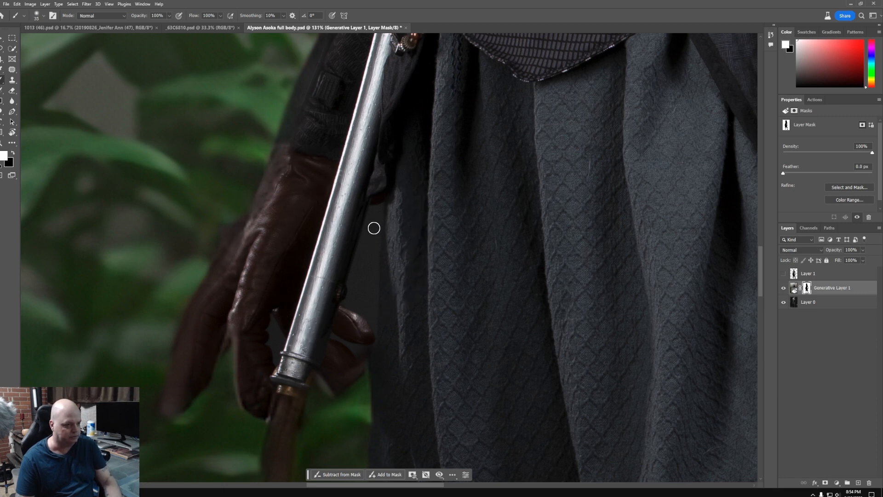
key("x")
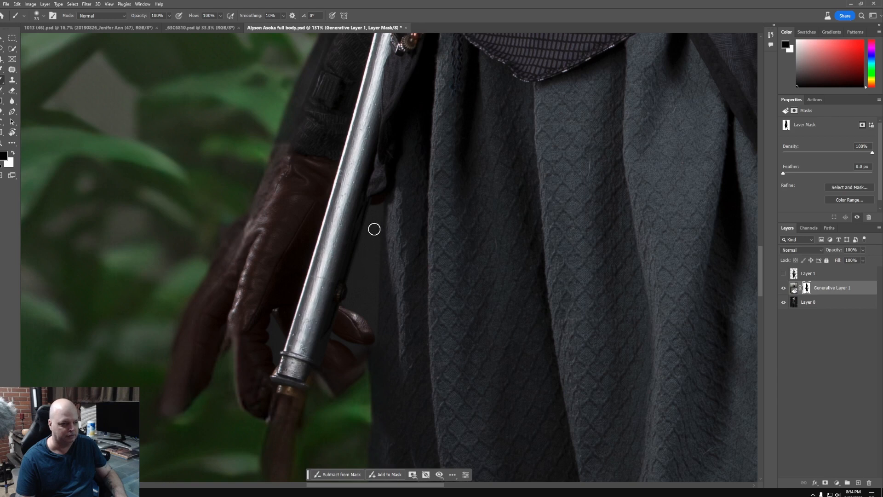
key("x")
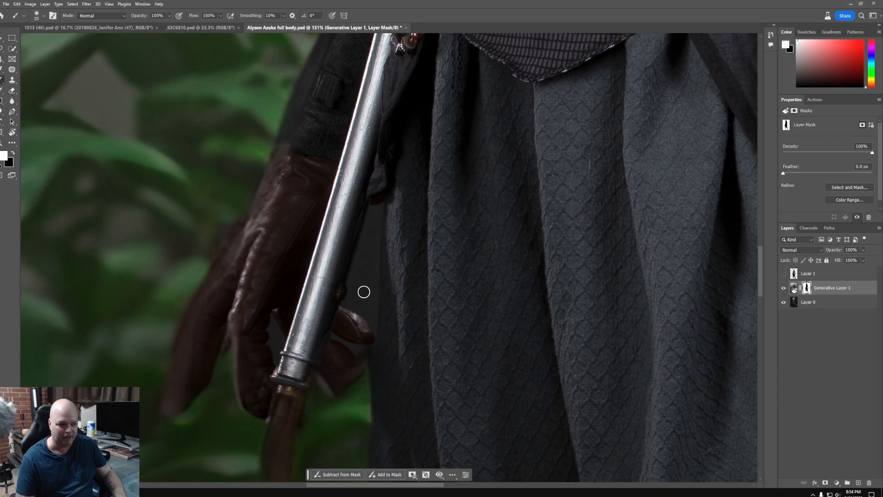
left_click(783, 302)
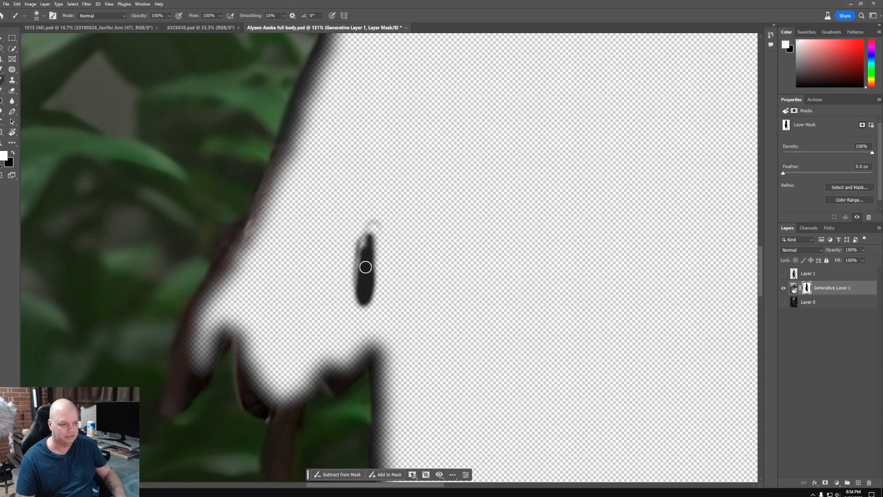
- Paint the patch beside the gloved hand back out of Generative Layer 1's mask with black, toggling Layer 0 to find leftovers
key("x")
mouse_move(367, 266)
left_mouse_down()
mouse_move(366, 284)
mouse_move(376, 224)
mouse_move(371, 288)
mouse_move(362, 286)
mouse_move(353, 305)
left_mouse_up()
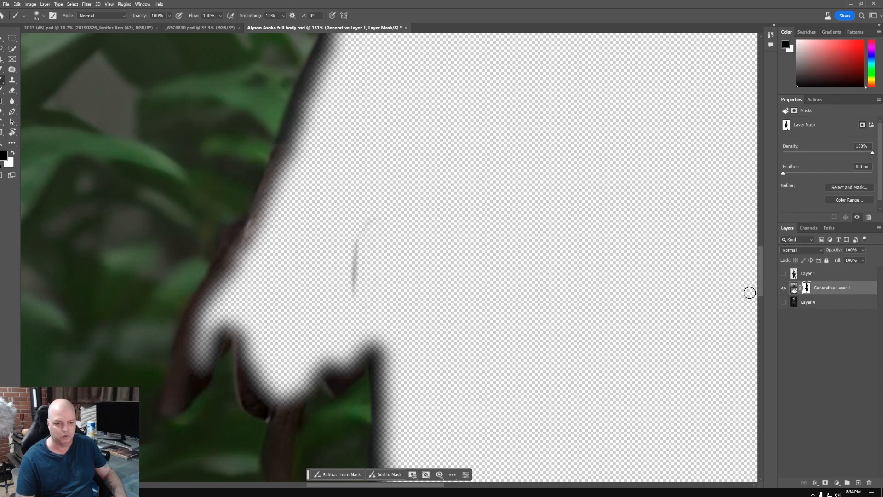
left_click(782, 303)
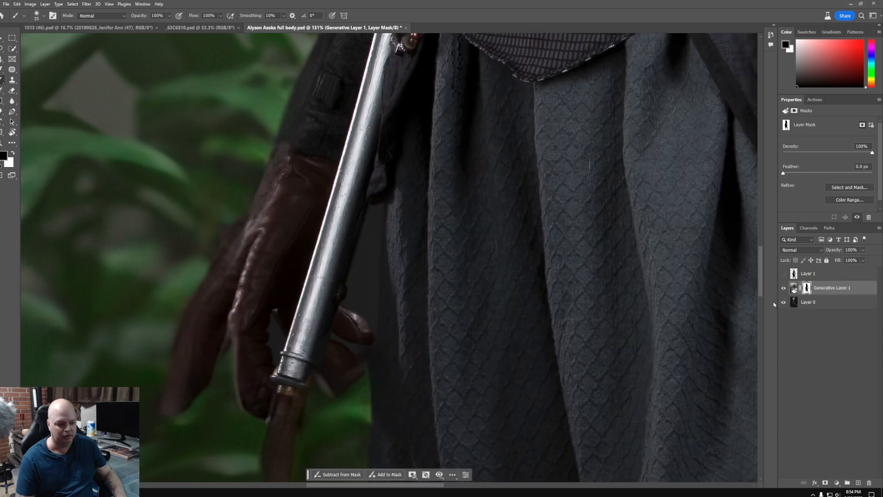
left_click(784, 303)
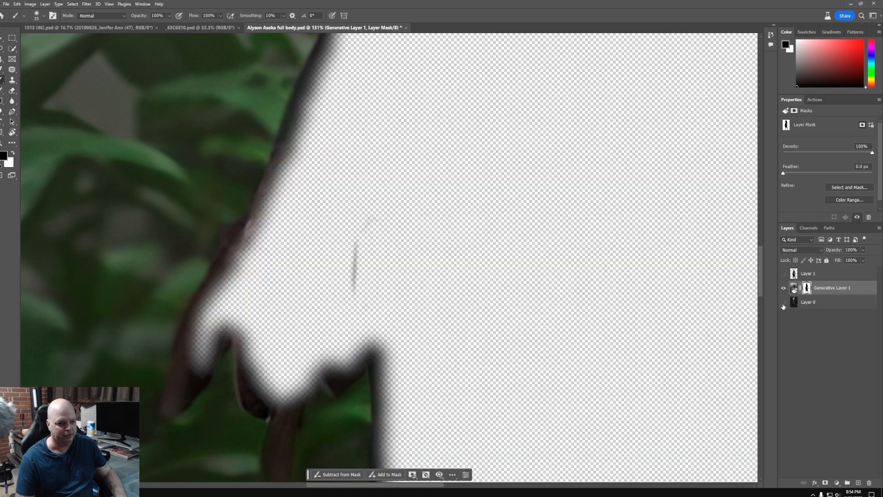
left_click_drag(353, 285, 354, 223)
- Try deleting Generative Layer 1's mask to view its full generated image, and undo back to the masked layer over Layer 0
key("v")
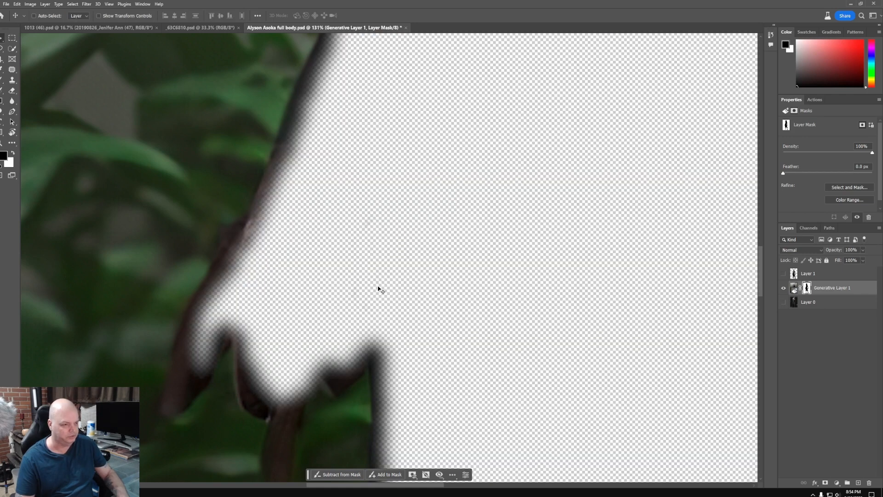
key("ctrl+0")
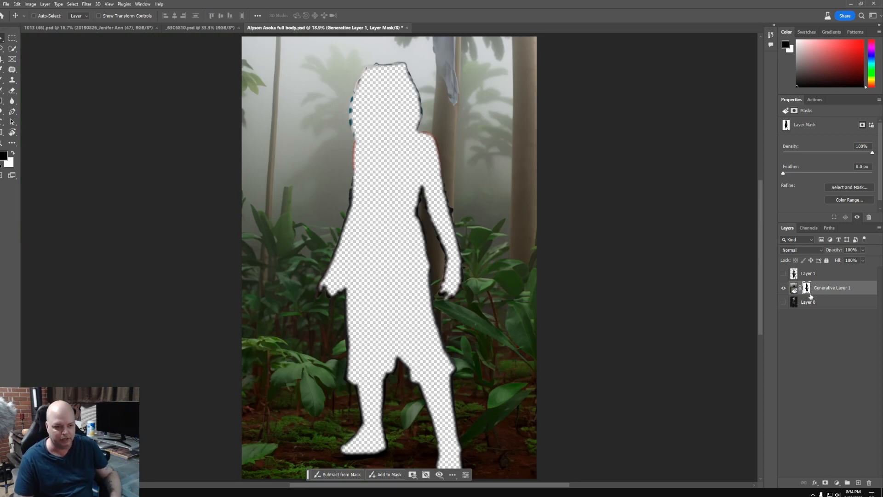
left_click_drag(805, 290, 871, 482)
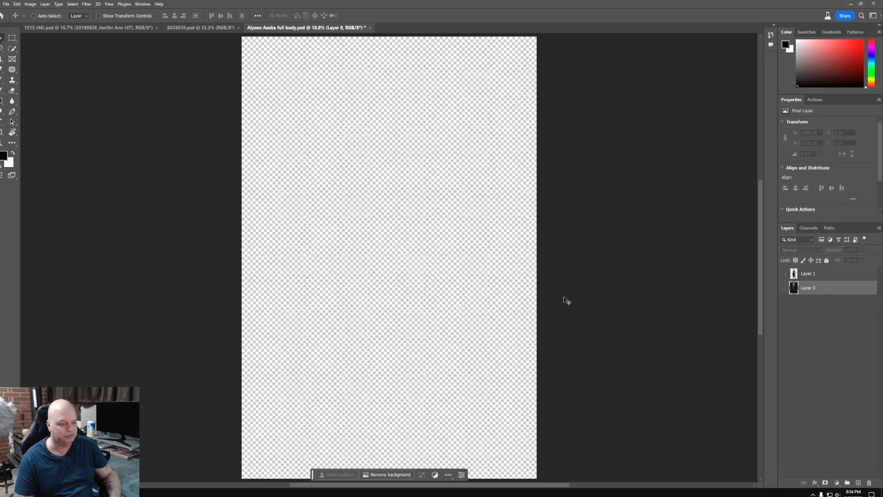
key("ctrl+z")
left_click_drag(807, 288, 869, 481)
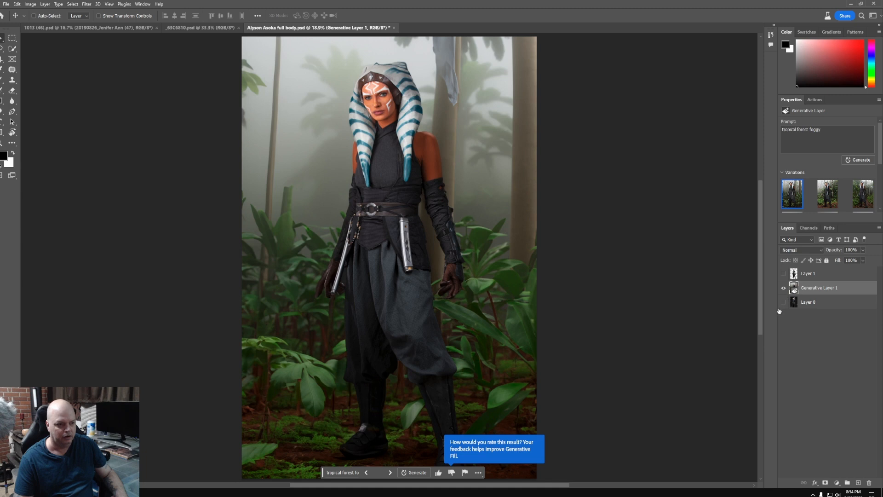
left_click_drag(483, 267, 516, 269)
key("ctrl+z")
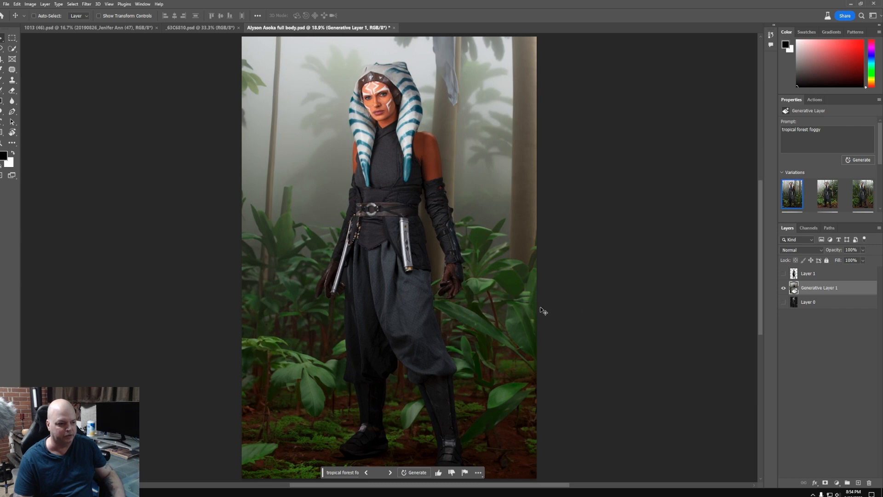
left_click_drag(335, 275, 411, 267)
key("ctrl+0")
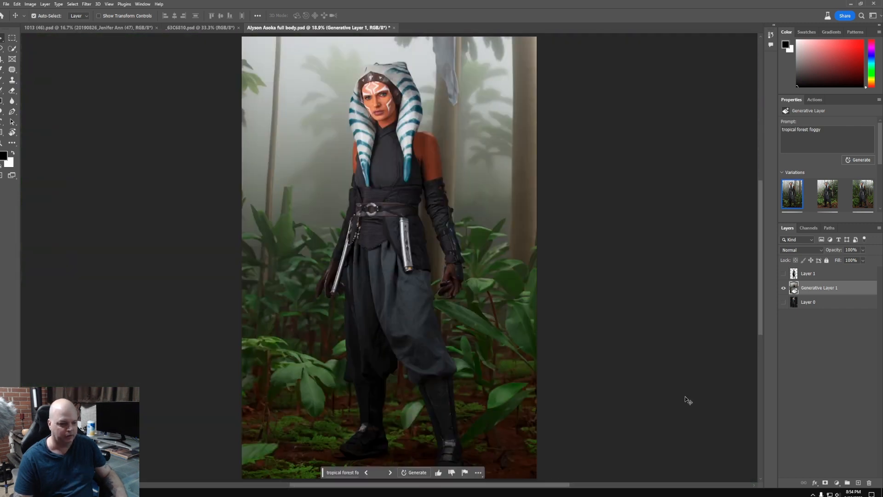
key("ctrl+z")
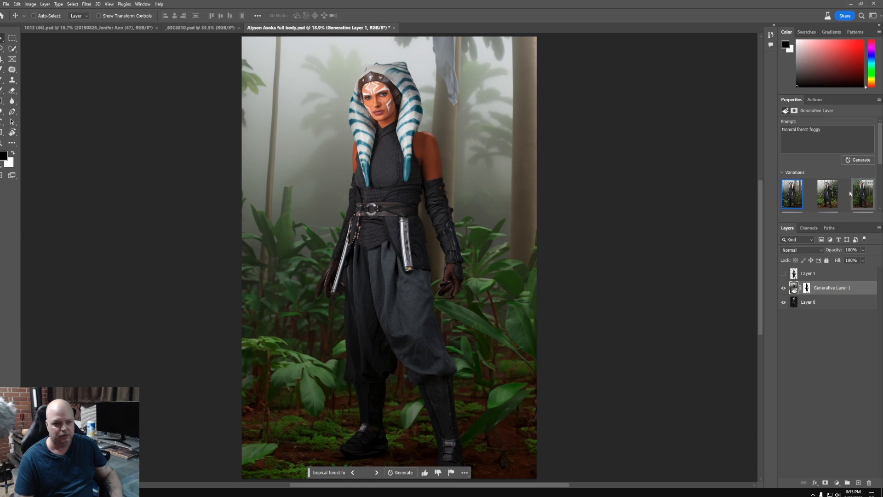
- Go through the second and third tropical forest variations and lower the third one's saturation to -26 with Hue/Saturation
left_click(826, 198)
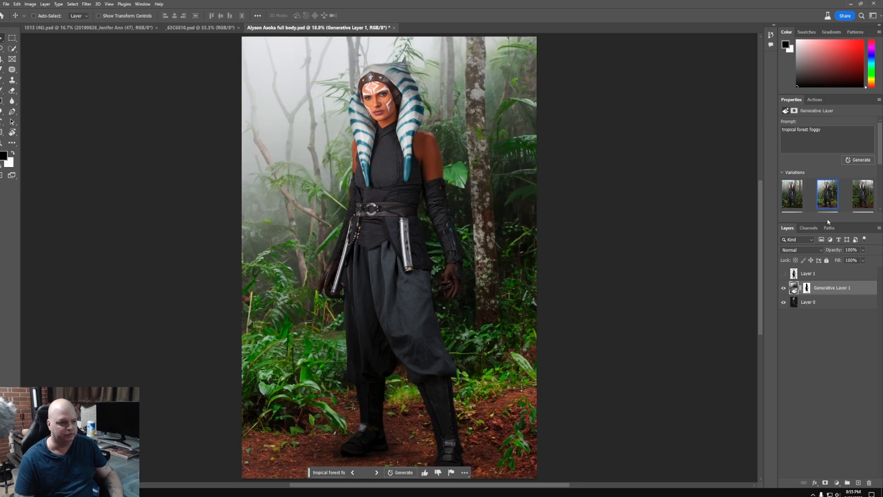
left_click(858, 206)
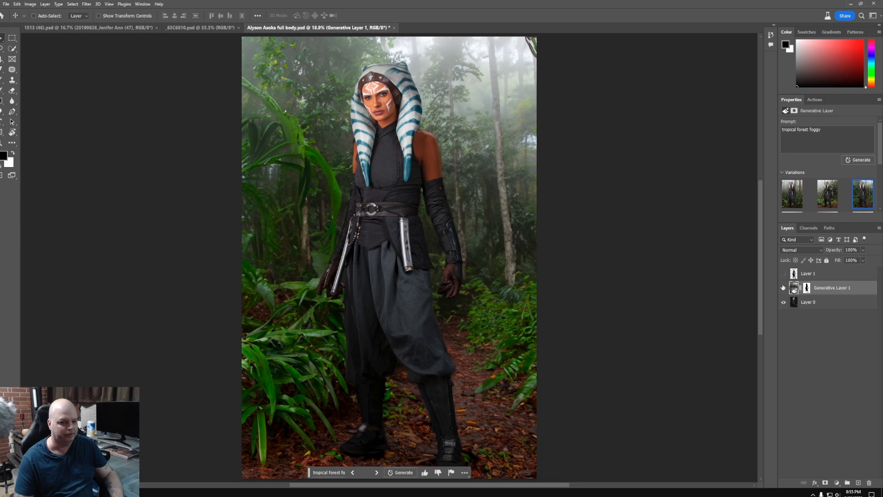
left_click(30, 4)
mouse_move(75, 27)
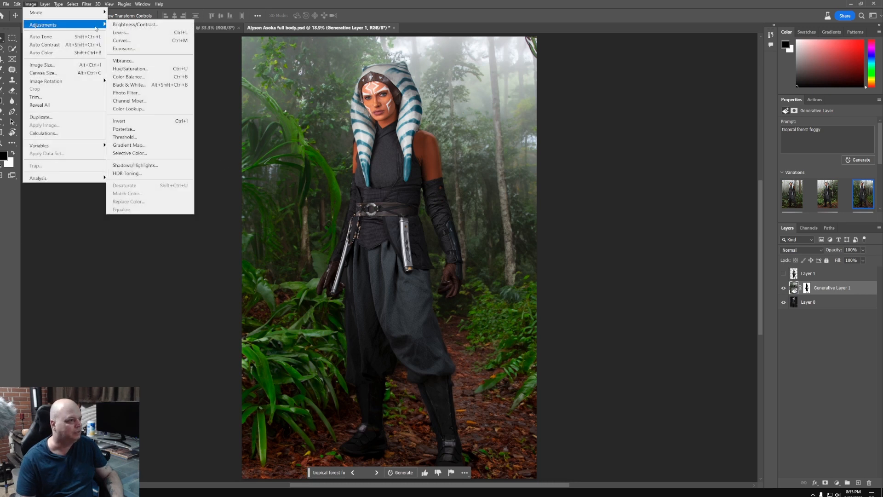
left_click(132, 69)
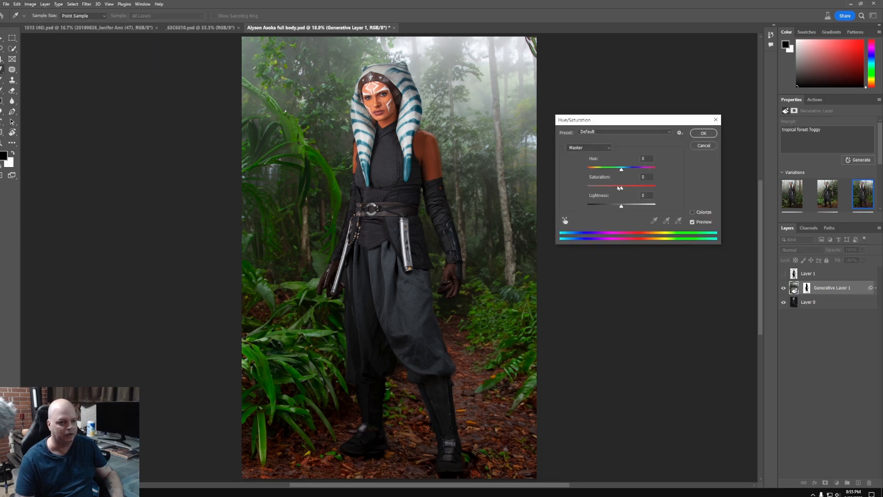
mouse_move(619, 189)
left_mouse_down()
mouse_move(601, 194)
mouse_move(615, 193)
left_mouse_up()
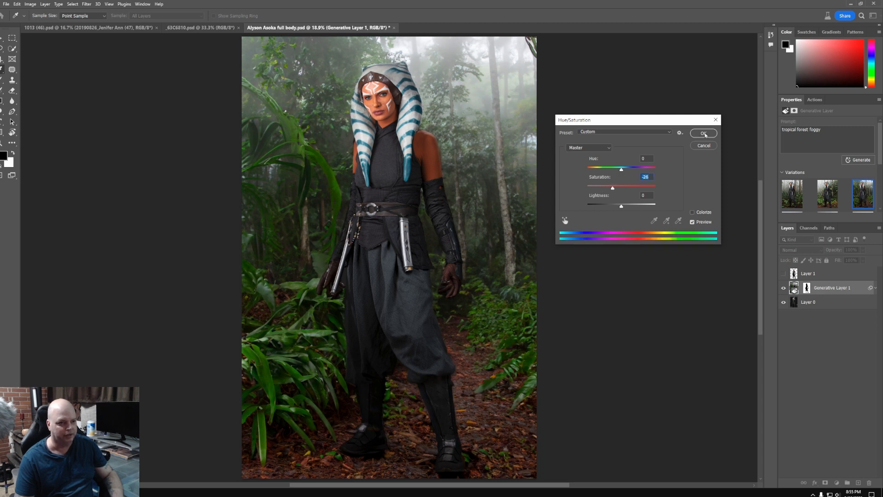
left_click(704, 134)
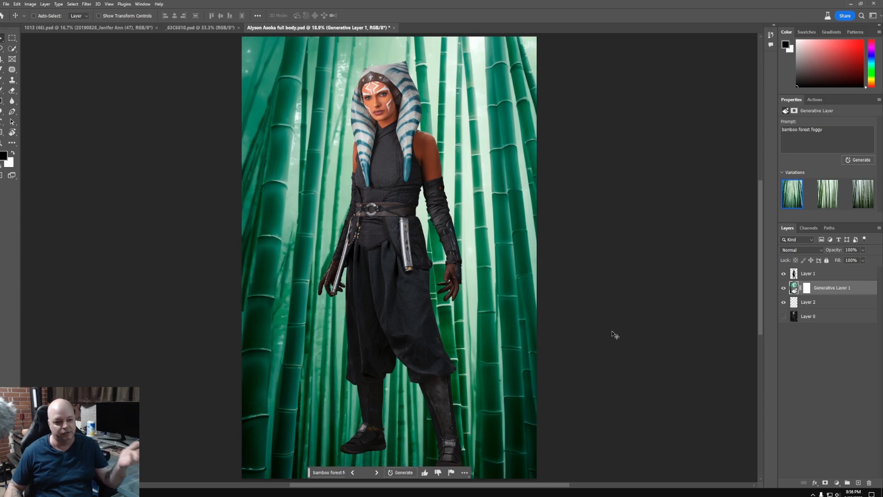
- Go through the second and third bamboo forest variations and delete Generative Layer 1
left_click(831, 205)
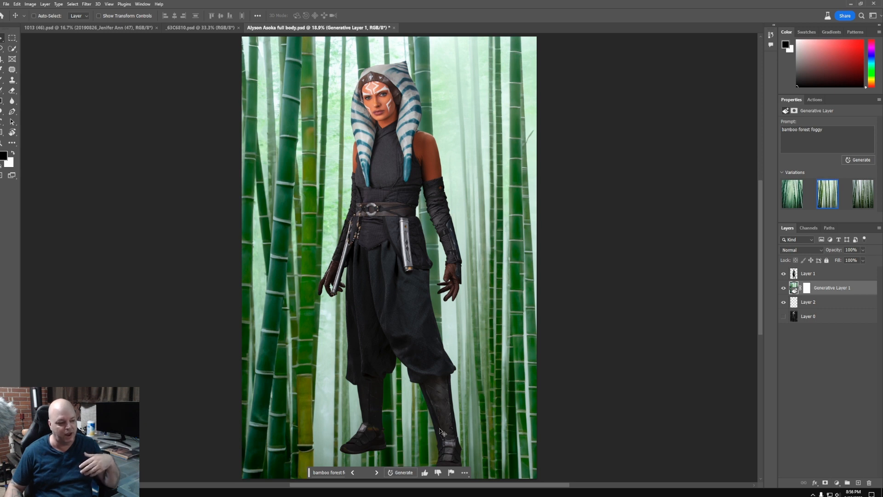
left_click(869, 197)
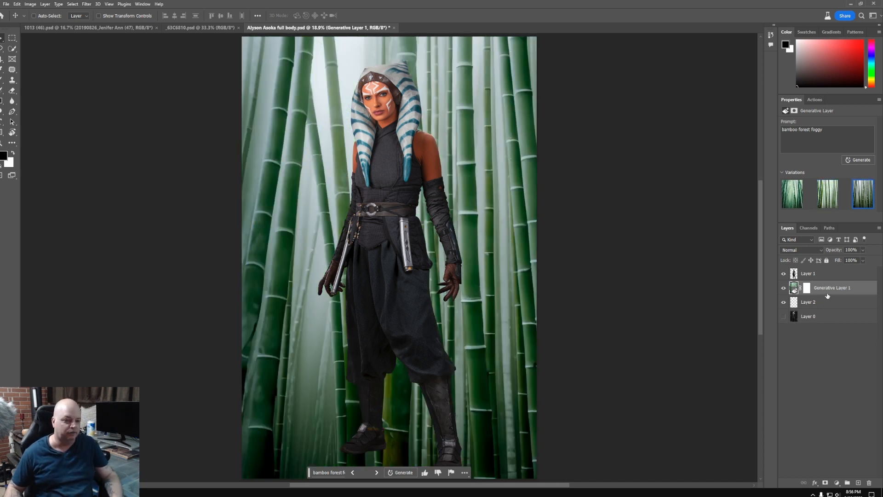
left_click_drag(830, 293, 869, 483)
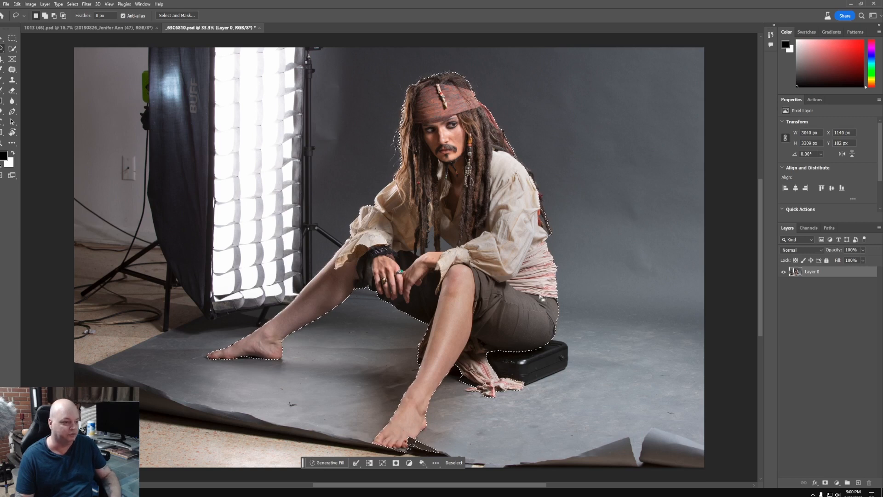
- Invert the selection to cover the studio around the seated pirate and fill it generatively with the prompt "sitting on beach"
key("ctrl+shift+i")
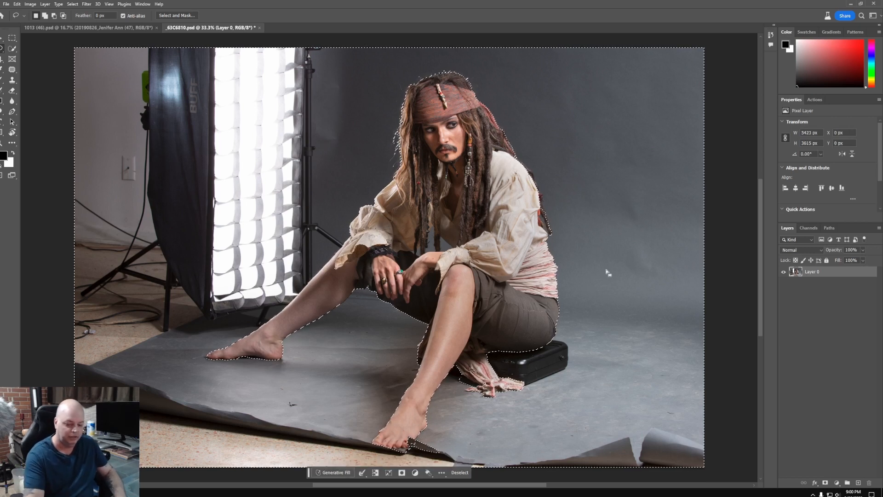
left_click(325, 472)
type("sitting on beach")
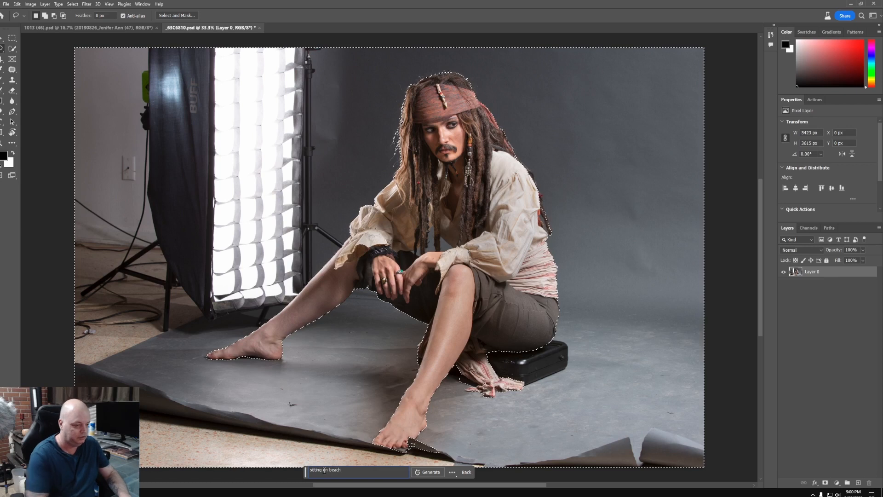
key("Return")
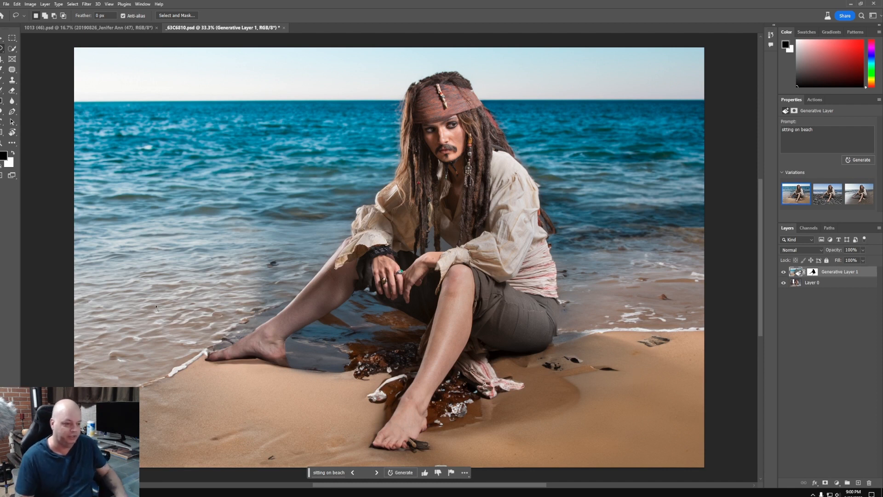
- Examine the front foot and the generated sand around its toes up close in the first beach variation
left_click_drag(402, 447, 464, 427)
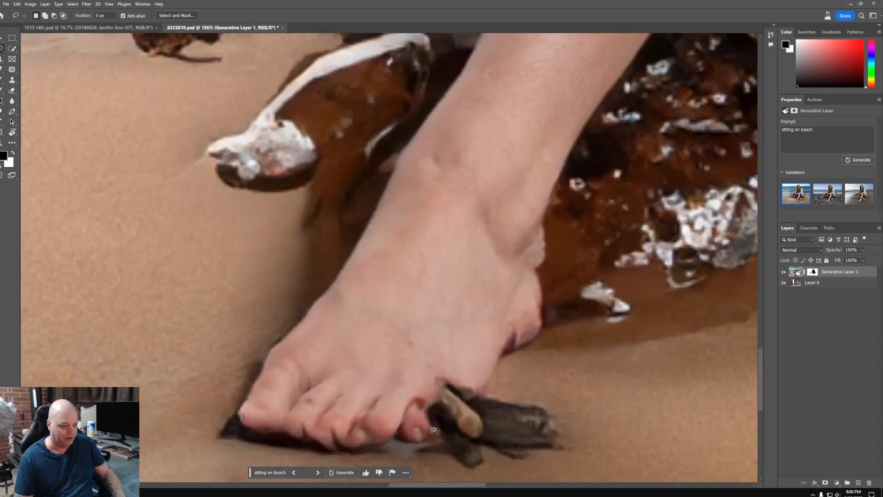
key("ctrl+space")
left_click_drag(457, 398, 448, 399)
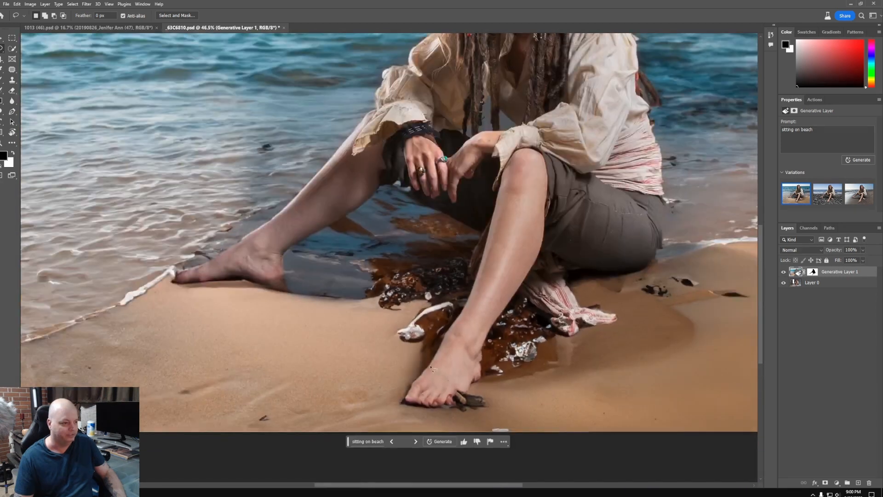
key("ctrl+0")
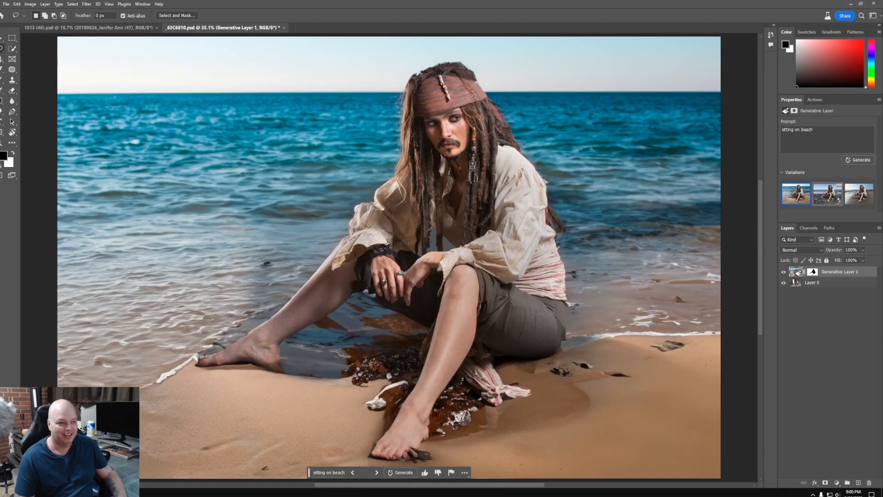
- Show the second beach variation and examine the front foot, the shirt's back edge and the gaps between the dreadlocks up close
left_click(827, 195)
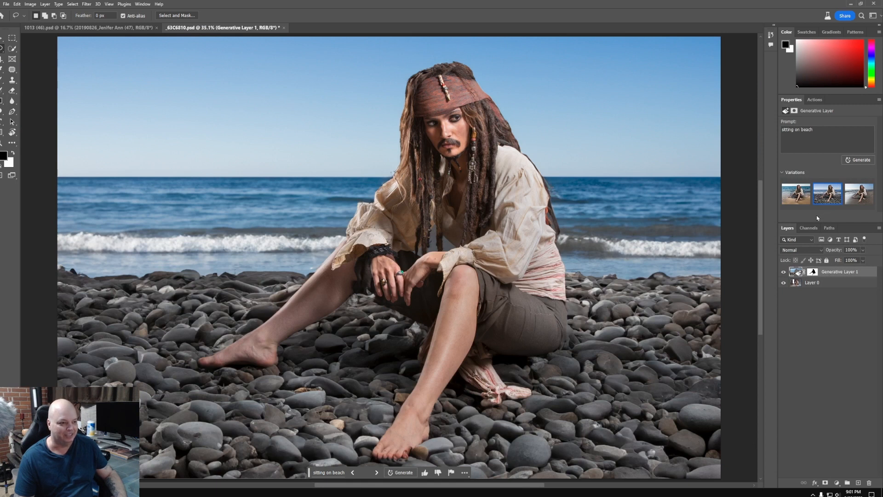
left_click_drag(408, 457, 454, 438)
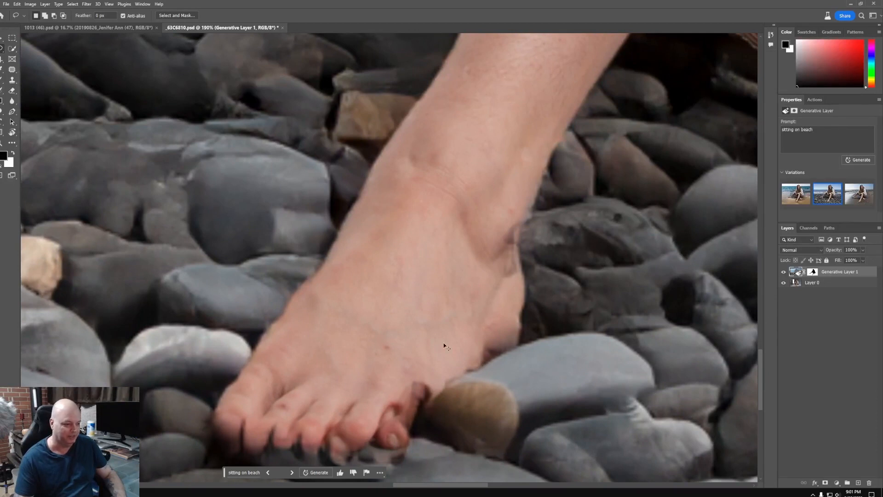
key("ctrl+0")
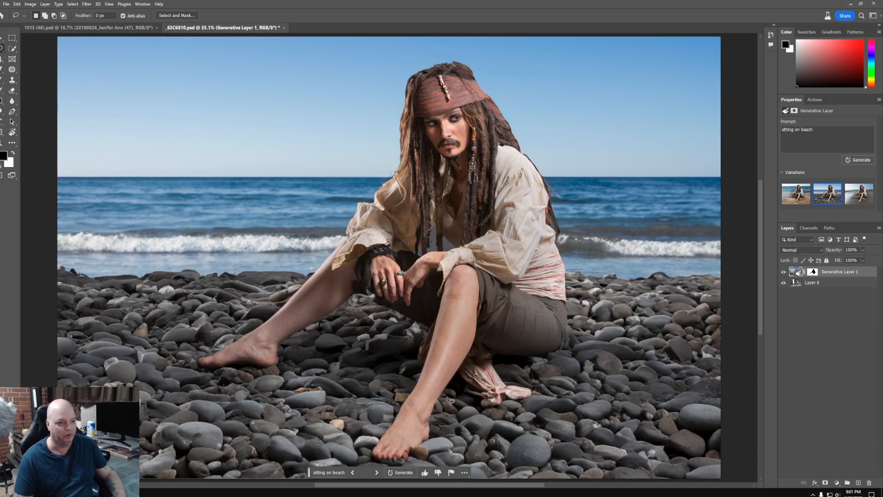
scroll(545, 153, "up", 5)
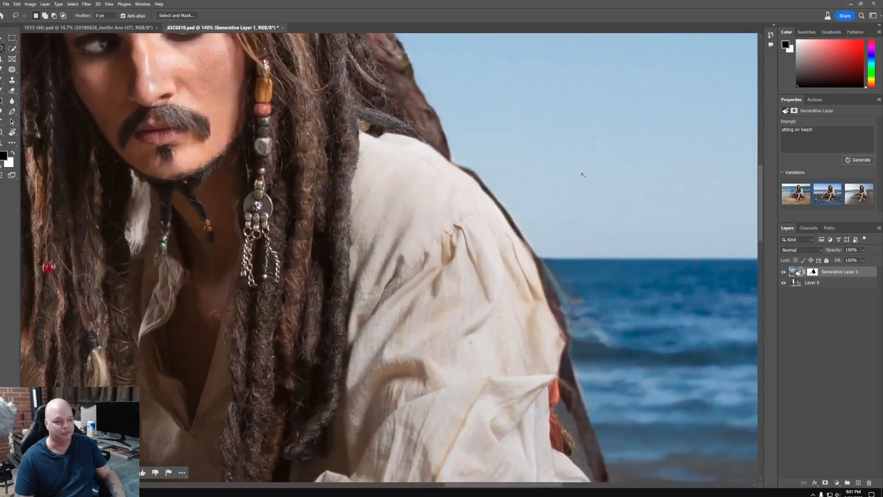
left_click_drag(577, 300, 482, 79)
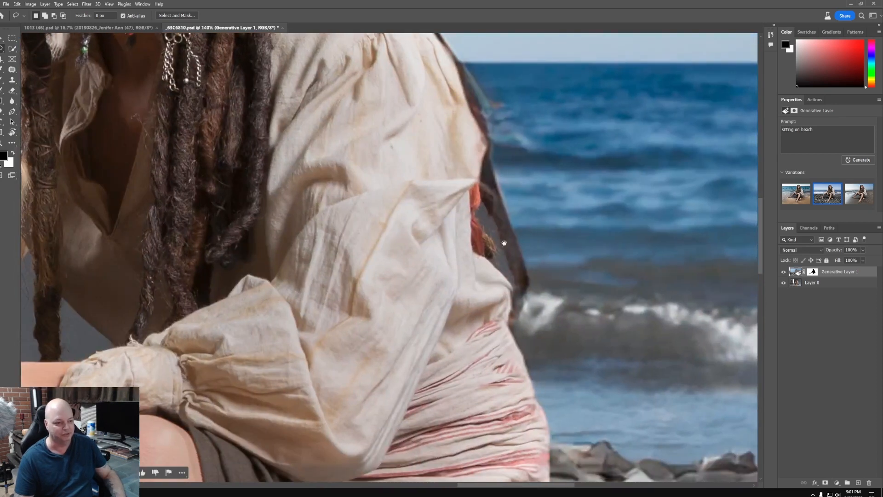
left_click_drag(497, 171, 721, 158)
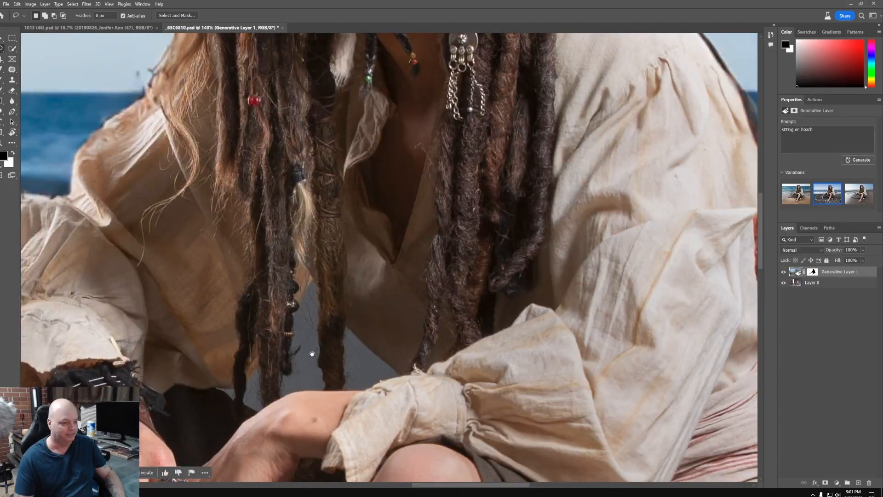
- Examine the hair and headscarf edges in the second beach variation, compare them with the original photo, and show the third variation
left_click_drag(211, 170, 433, 317)
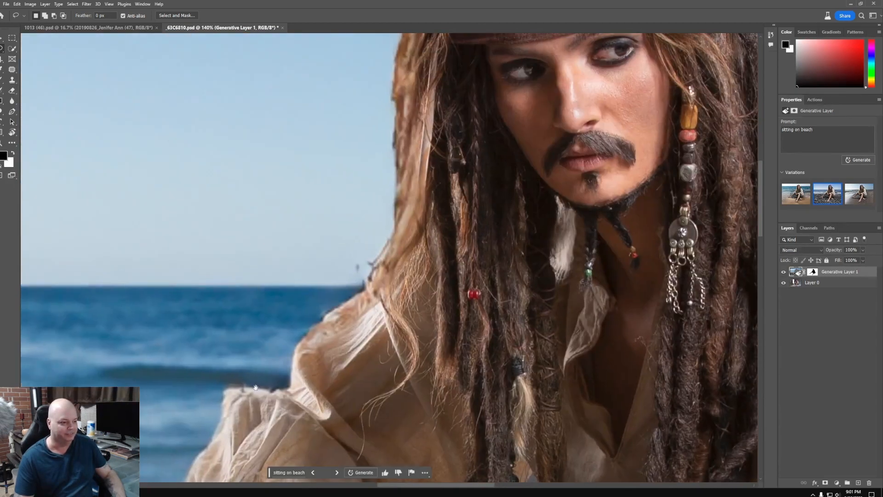
left_click_drag(455, 82, 331, 390)
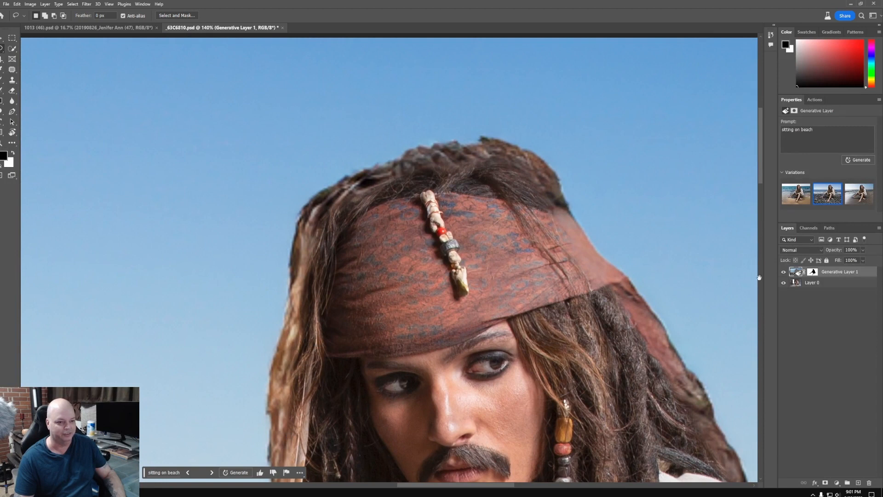
left_click(783, 272)
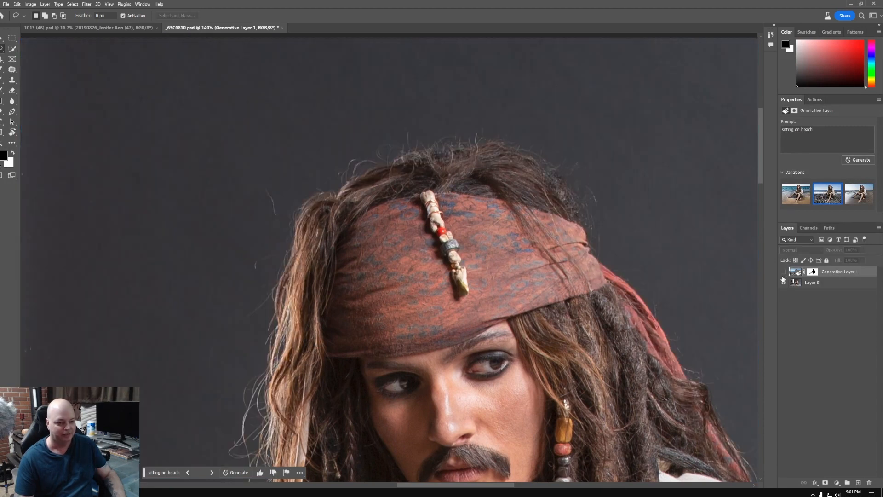
left_click(783, 272)
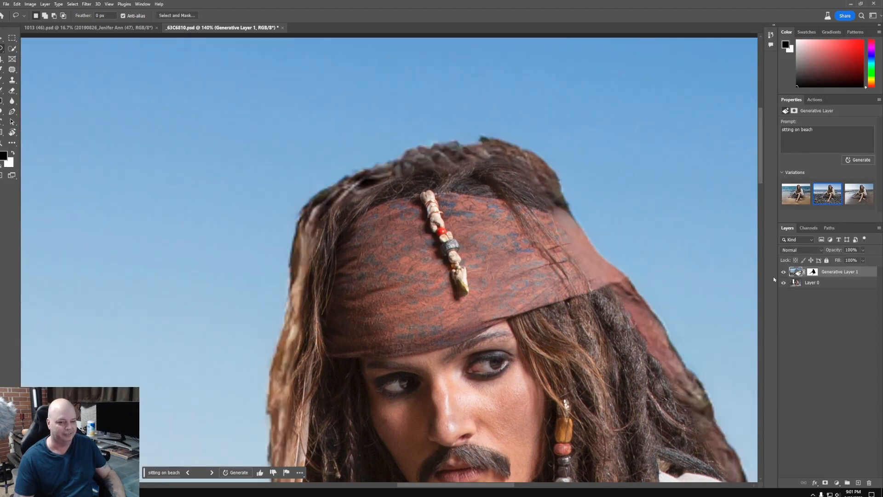
key("ctrl+0")
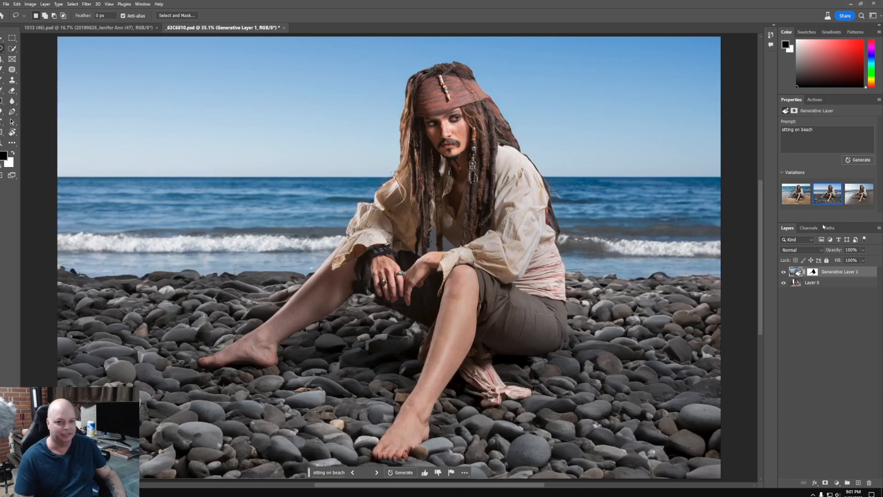
left_click(859, 196)
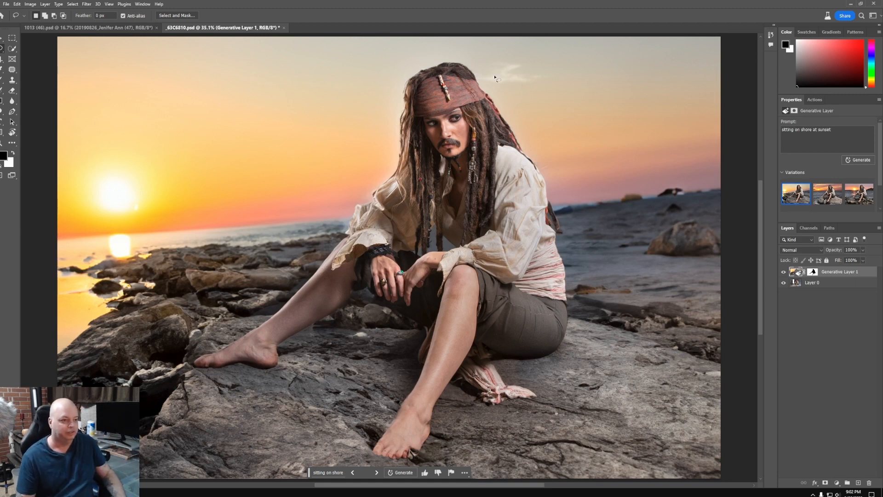
- Examine the headscarf and loose hair edges in the first "sitting on shore at sunset" variation, comparing them with the original photo
left_click_drag(506, 96, 547, 111)
left_click_drag(538, 140, 646, 258)
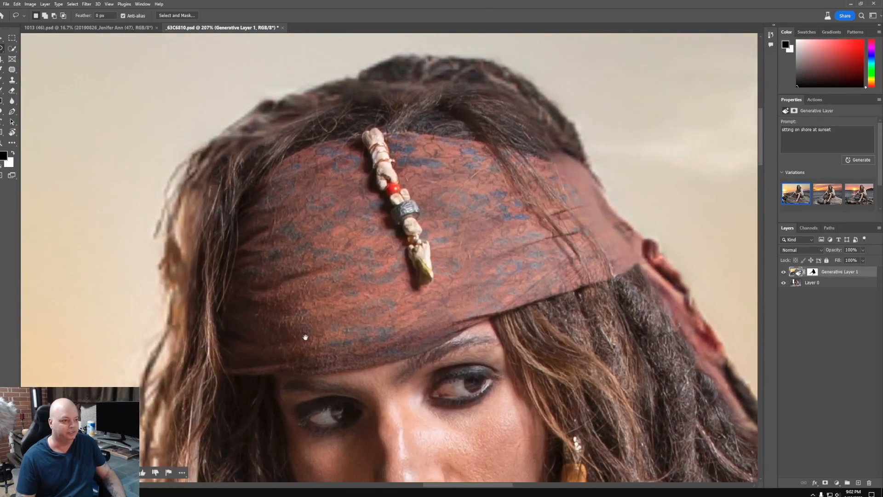
left_click_drag(305, 336, 493, 142)
mouse_move(450, 340)
left_mouse_down()
mouse_move(469, 173)
mouse_move(437, 292)
left_mouse_up()
left_click(784, 272)
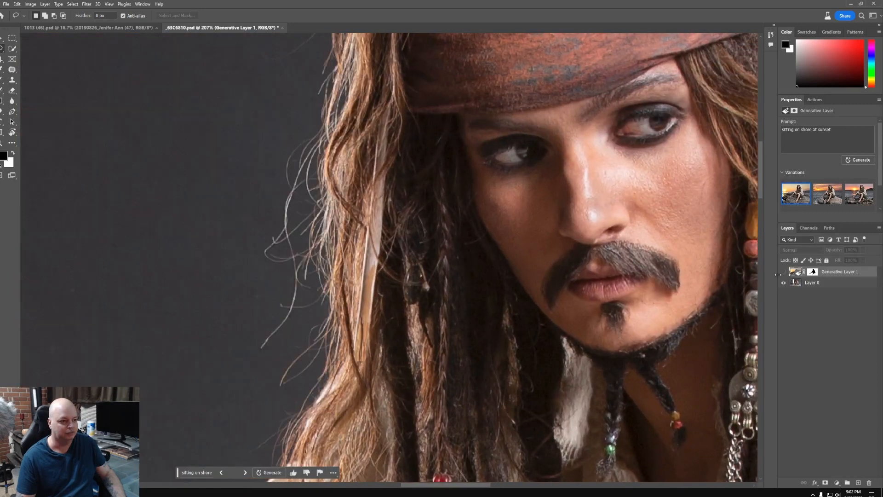
left_click(783, 273)
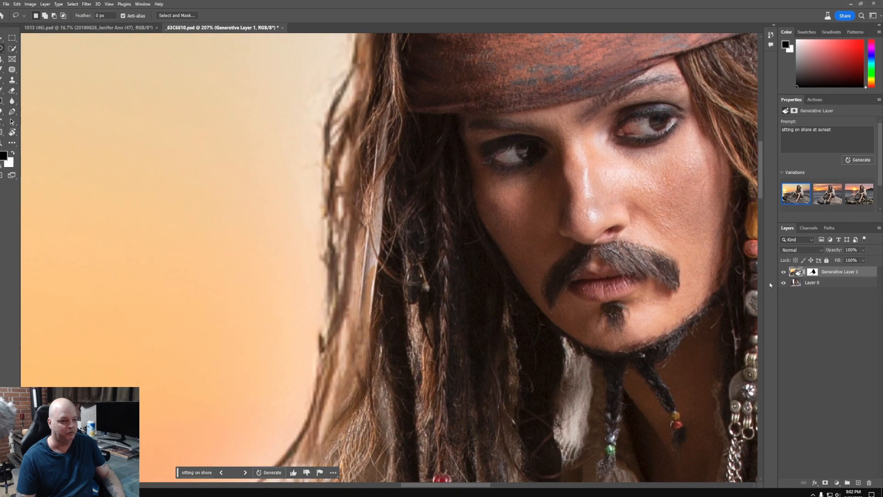
- Examine the pirate's outline against the generated sunset shore up close, including the shirt's back edge, waist and trousers
left_click_drag(377, 381, 473, 55)
left_click_drag(368, 302, 349, 336)
left_click_drag(371, 381, 462, 121)
left_click_drag(367, 275, 586, 110)
left_click_drag(475, 327, 455, 182)
left_click_drag(628, 177, 233, 337)
left_click_drag(478, 124, 461, 351)
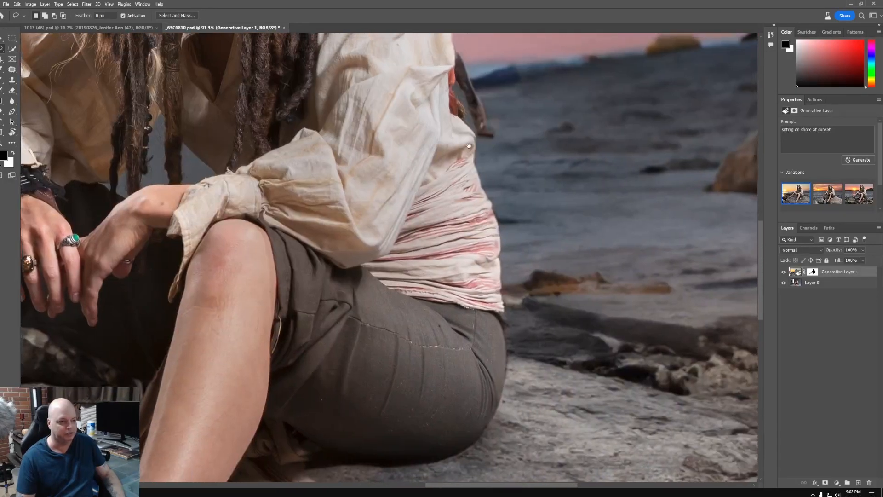
left_click_drag(474, 139, 498, 341)
key("ctrl+0")
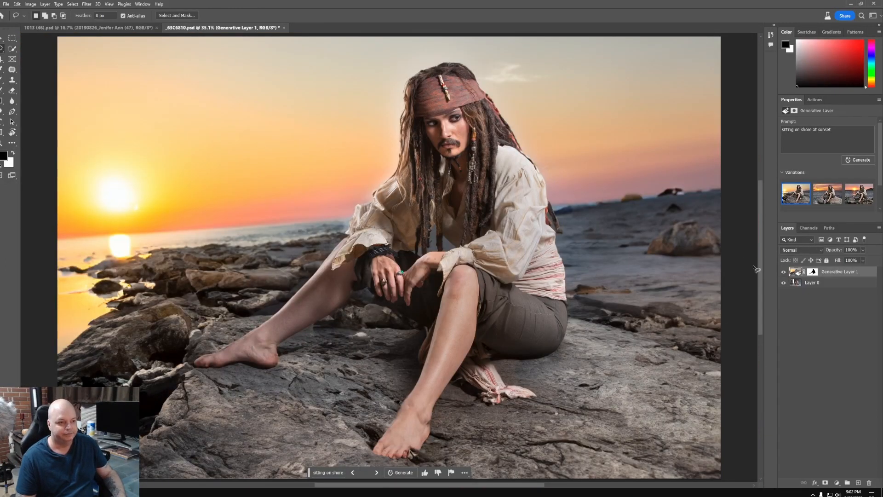
- Show the second and third sunset shore variations and examine the third one's edges around the head up close
left_click(827, 202)
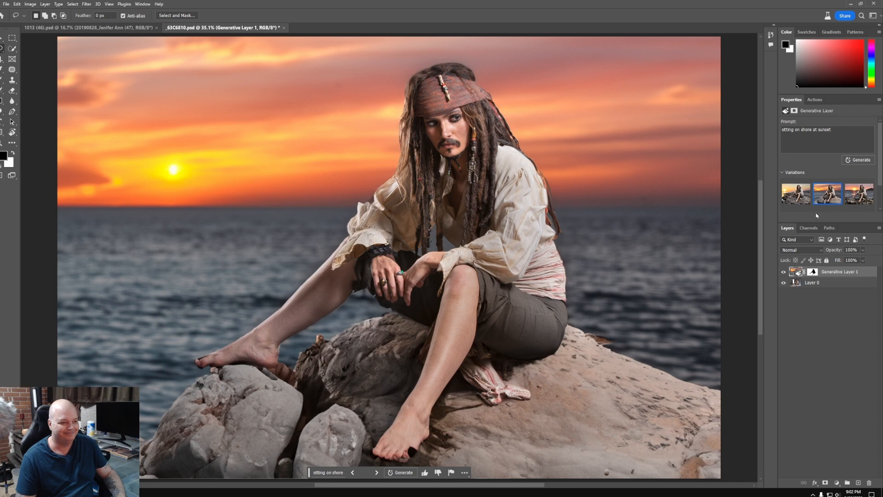
left_click(857, 198)
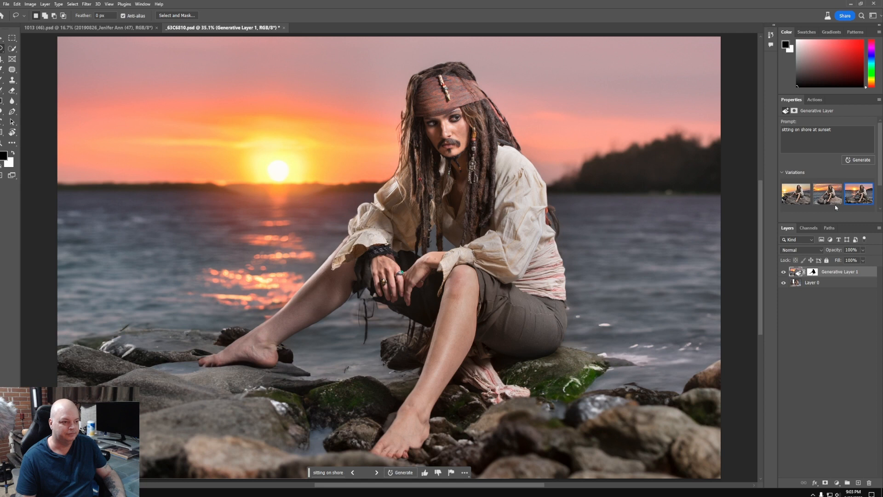
left_click_drag(496, 111, 528, 109)
mouse_move(281, 140)
left_mouse_down()
mouse_move(549, 334)
mouse_move(534, 289)
mouse_move(541, 146)
left_mouse_up()
key("v")
key("ctrl+0")
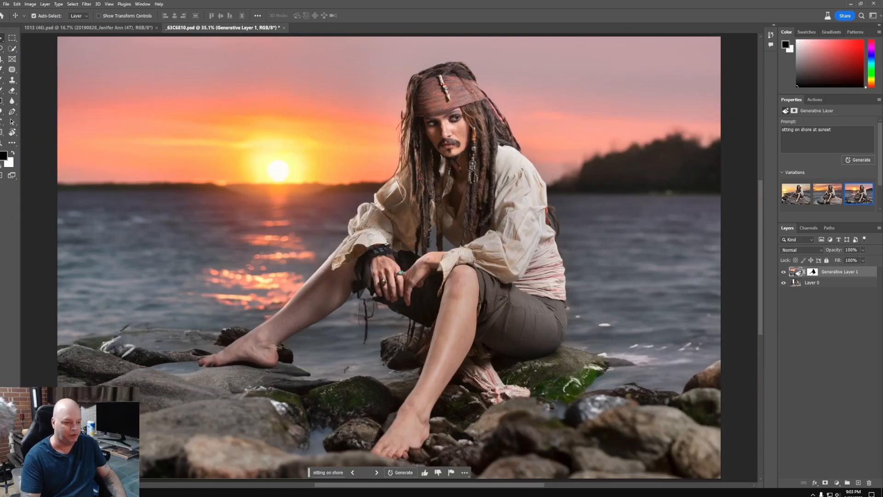
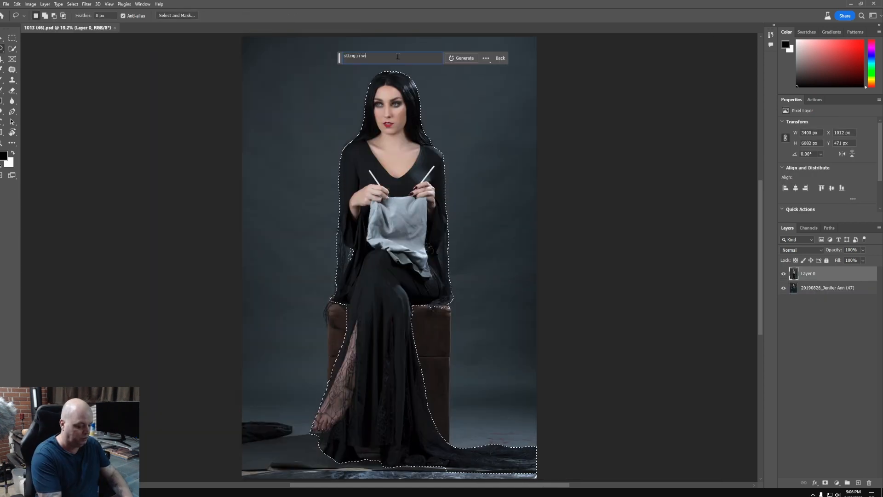
- Fill the selected seated woman generatively with the prompt "sitting in wicker chair" and examine the first variation's face up close
type("r chair")
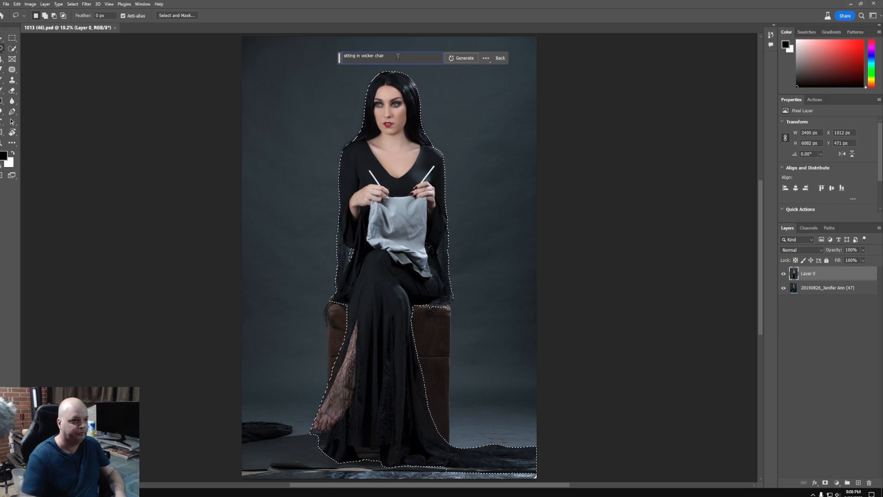
left_click(461, 58)
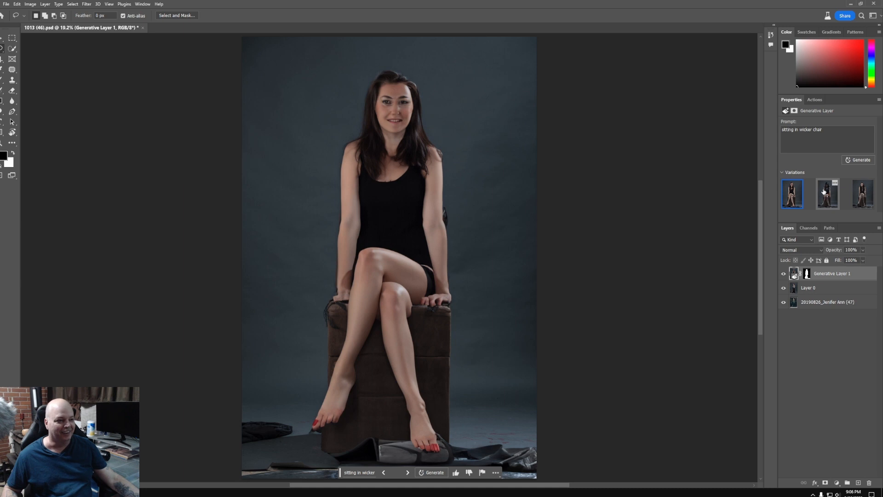
left_click_drag(400, 86, 449, 99)
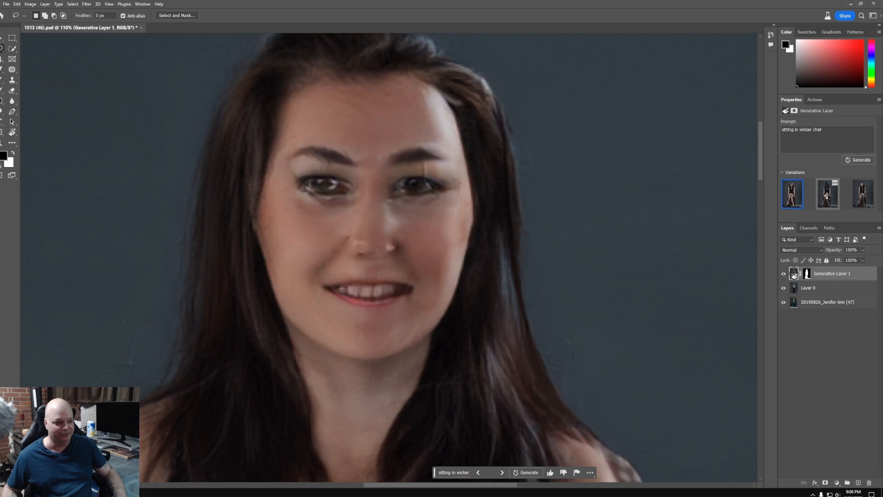
- Examine the second and third variations of the replaced woman, return to the first one, and undo the generative fill
left_click(829, 198)
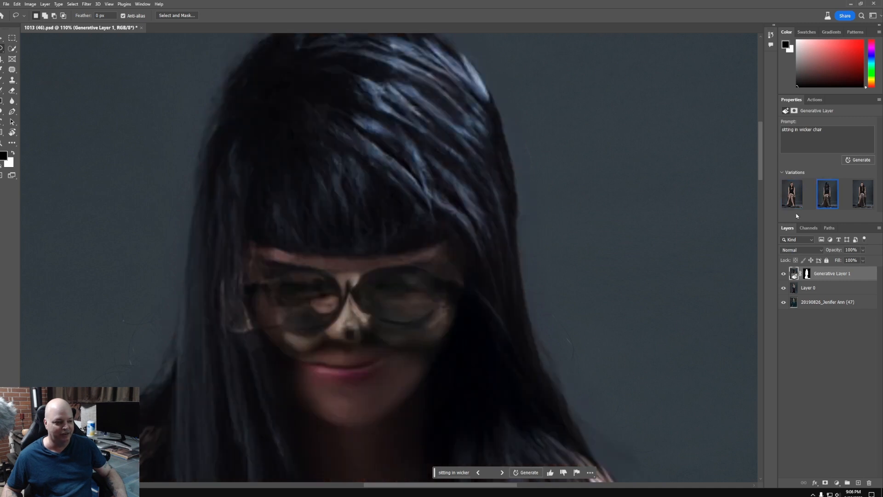
left_click_drag(532, 324, 512, 325)
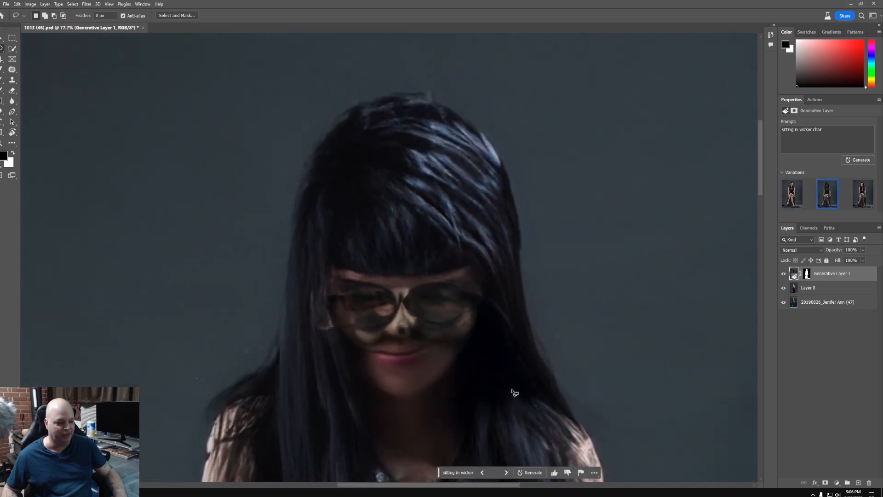
left_click_drag(513, 359, 525, 286)
left_click(861, 201)
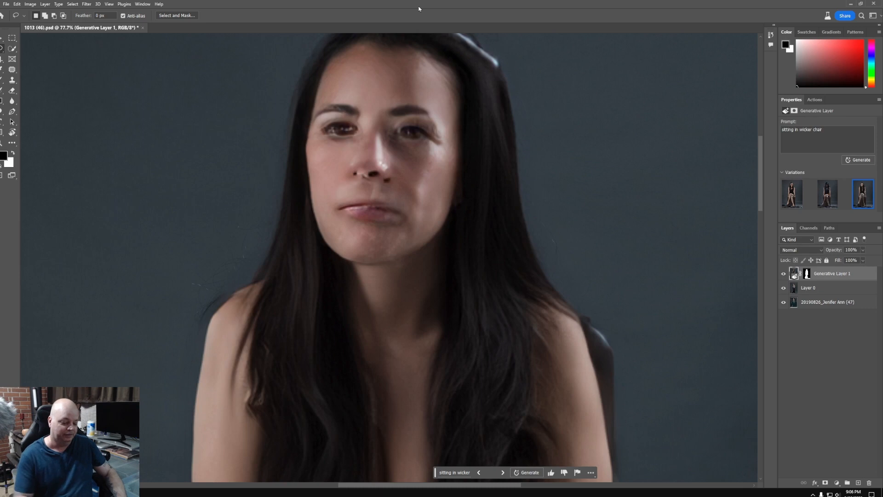
key("ctrl+0")
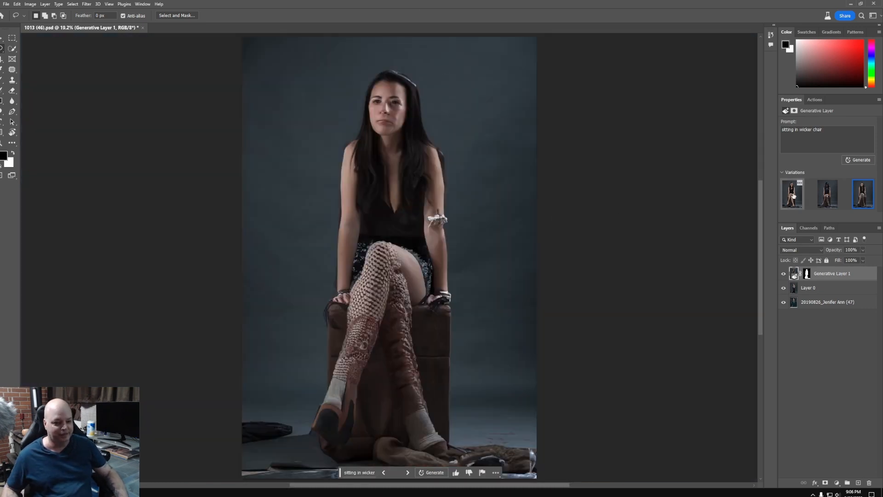
left_click(792, 196)
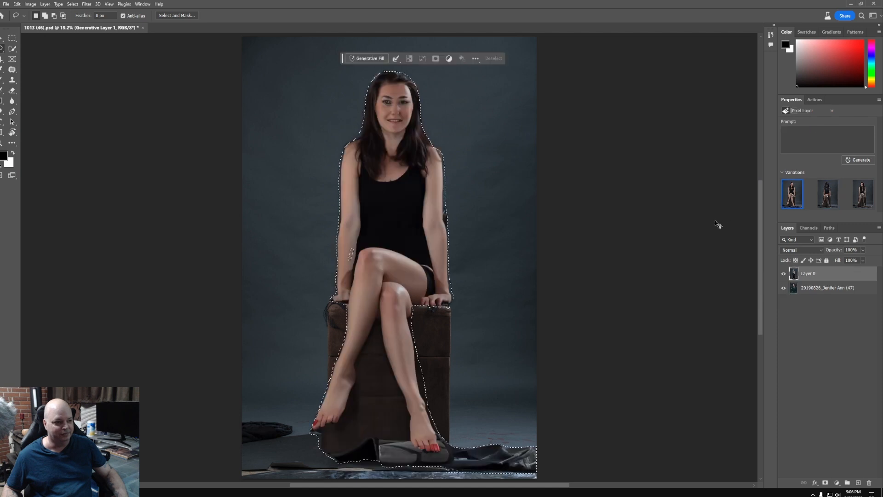
key("ctrl+z")
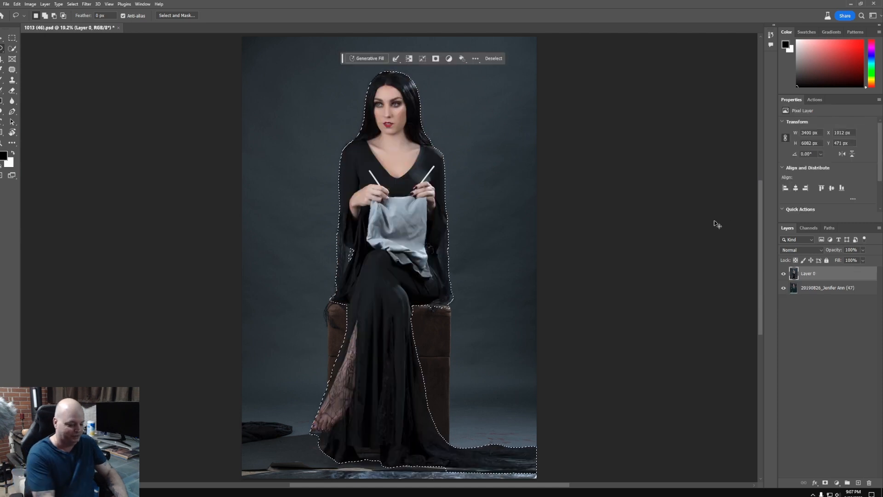
- Invert the selection to cover the studio around the seated woman and fill it generatively with the prompt "sitting in wicker chair"
key("ctrl+shift+i")
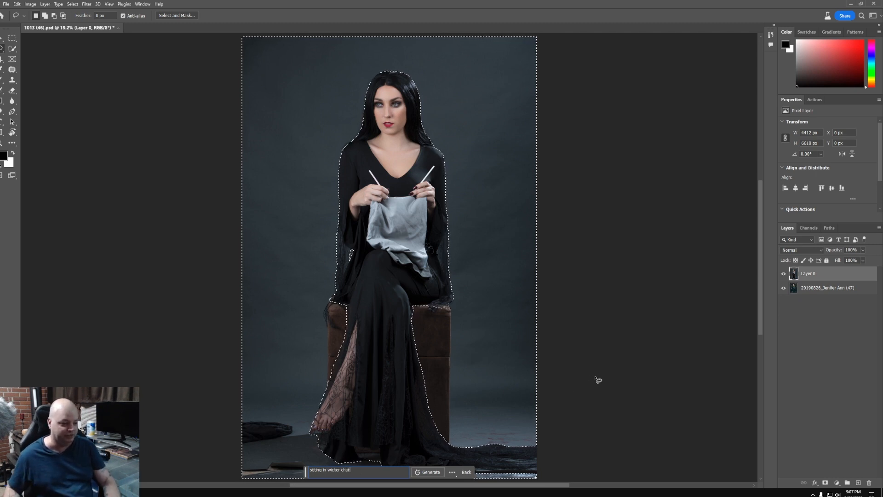
left_click(427, 473)
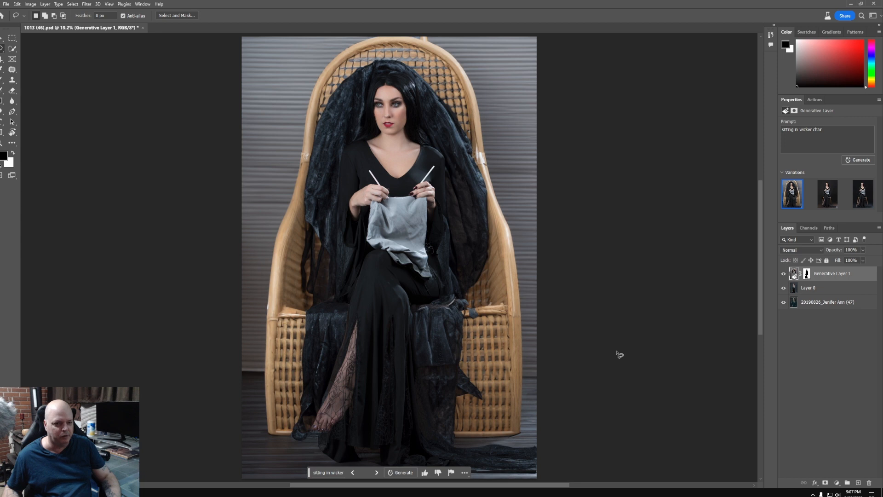
- Show the second and third wicker chair variations and examine the third one's seat, chair legs and the woman's foot up close
left_click(828, 201)
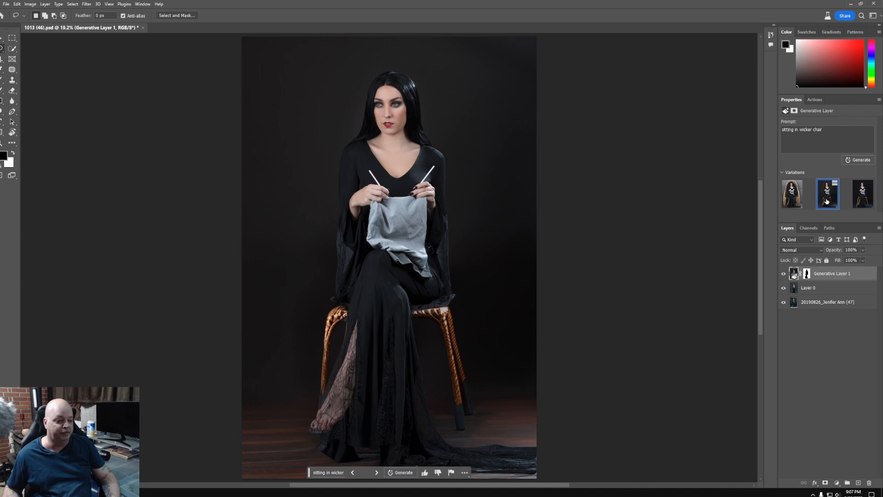
left_click(858, 199)
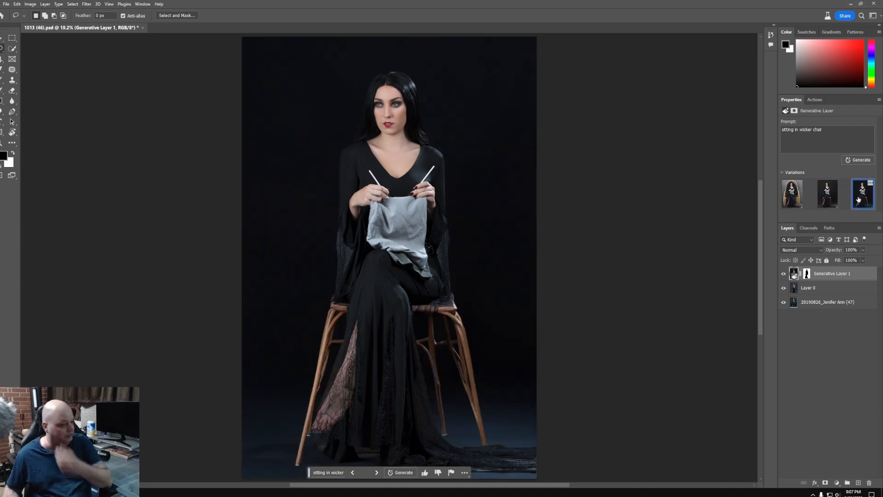
left_click_drag(420, 325, 468, 316)
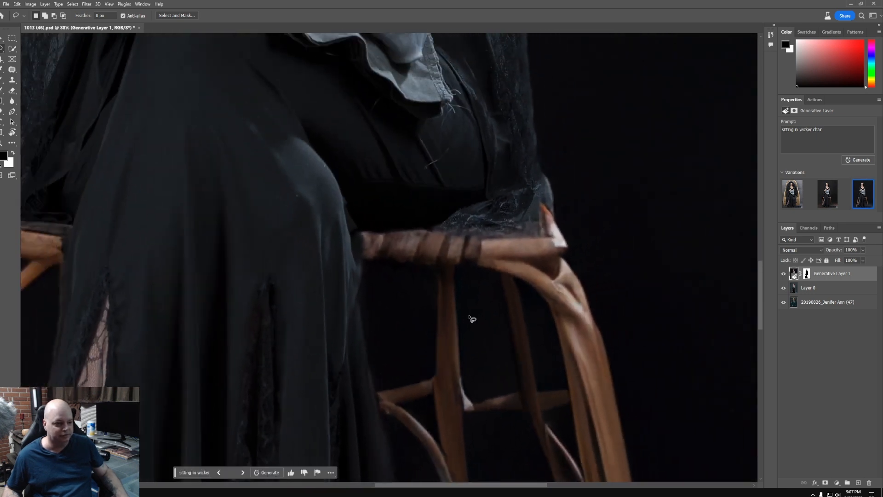
mouse_move(236, 321)
left_mouse_down()
mouse_move(607, 261)
mouse_move(542, 321)
mouse_move(527, 182)
mouse_move(564, 244)
mouse_move(309, 101)
left_mouse_up()
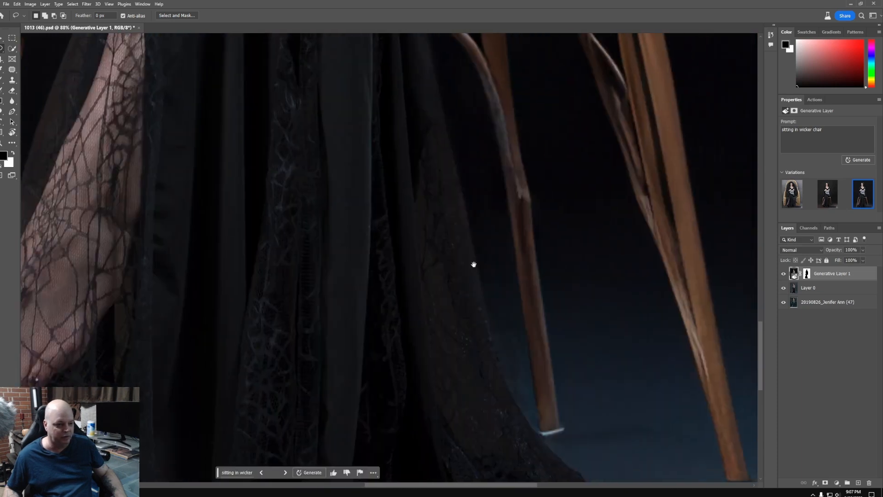
left_click_drag(535, 311, 394, 119)
mouse_move(449, 136)
left_mouse_down()
mouse_move(487, 158)
mouse_move(672, 199)
left_mouse_up()
left_click_drag(307, 235, 501, 247)
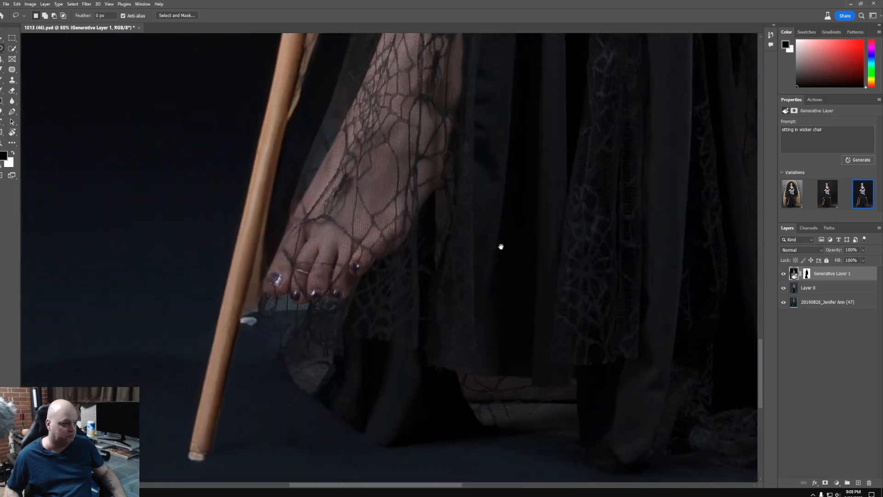
key("ctrl+0")
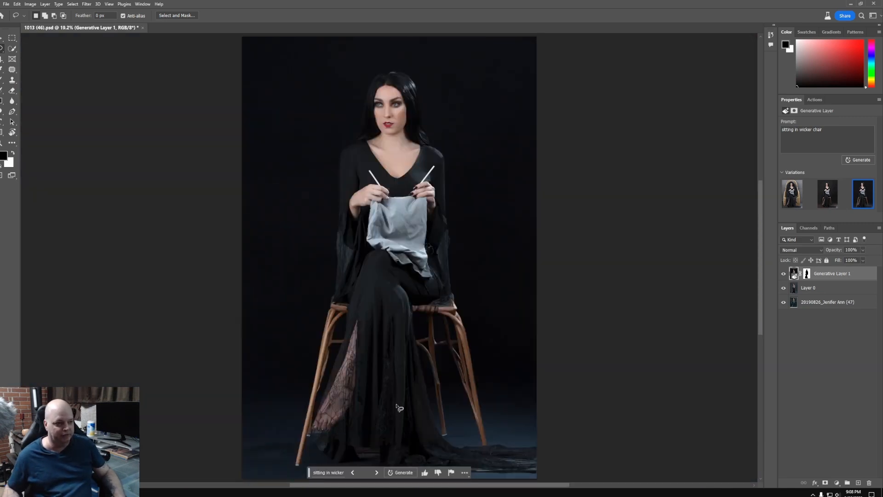
- Generate more variations with the same "sitting in wicker chair" prompt and show the second and third new ones
left_click(861, 161)
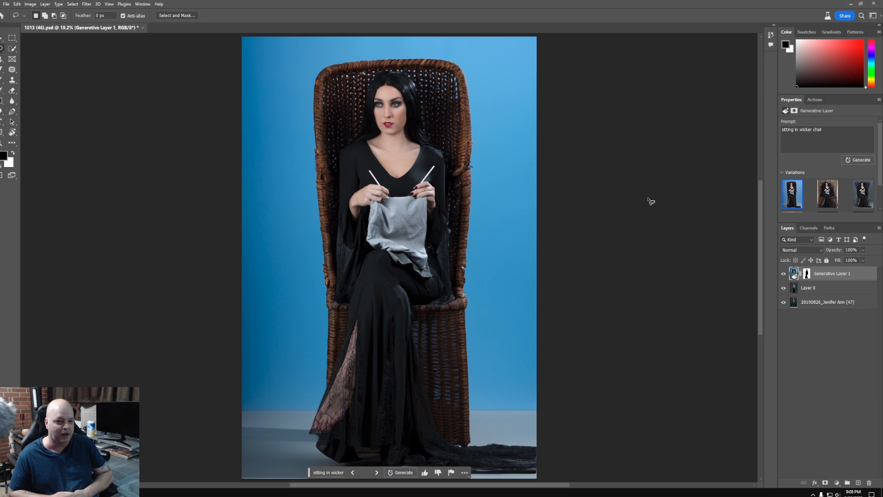
left_click(823, 194)
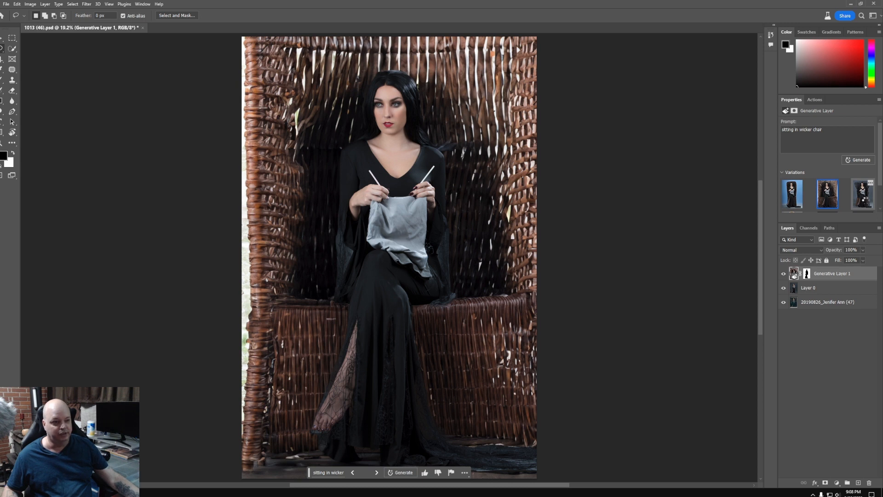
left_click(865, 203)
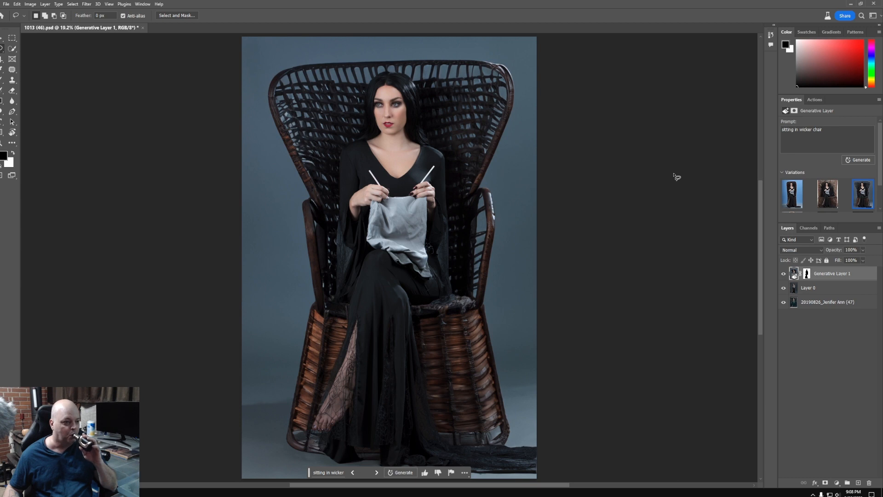
- Toggle the generated chair layer against the original photo and examine the hands, seat, wicker base and dress hem up close
left_click(784, 273)
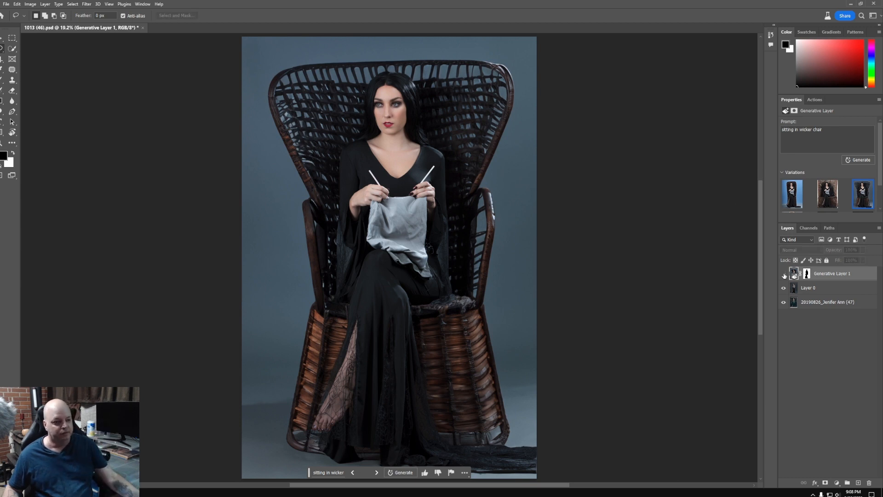
left_click(784, 274)
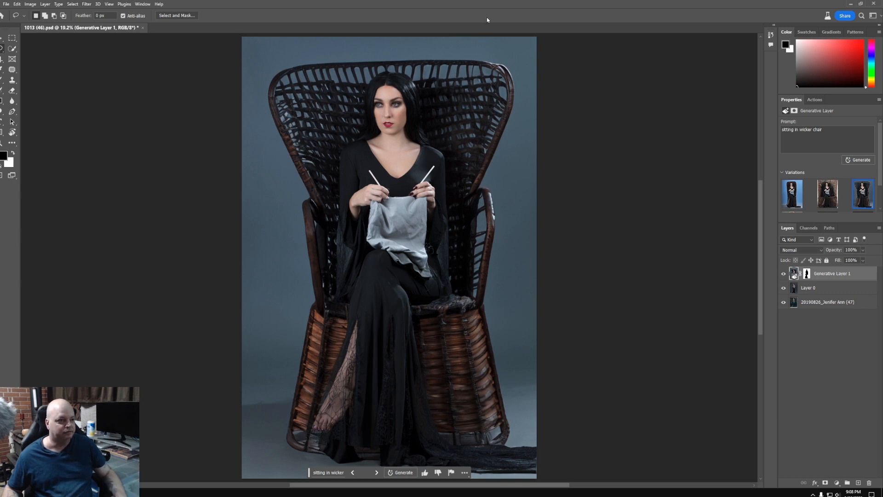
left_click_drag(414, 95, 620, 127)
scroll(492, 271, "down", 5)
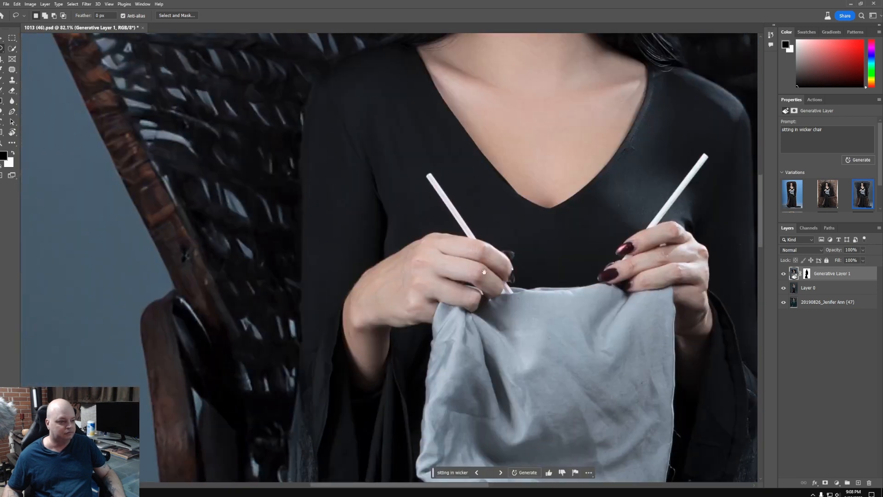
scroll(481, 274, "down", 4)
left_click_drag(603, 404, 464, 202)
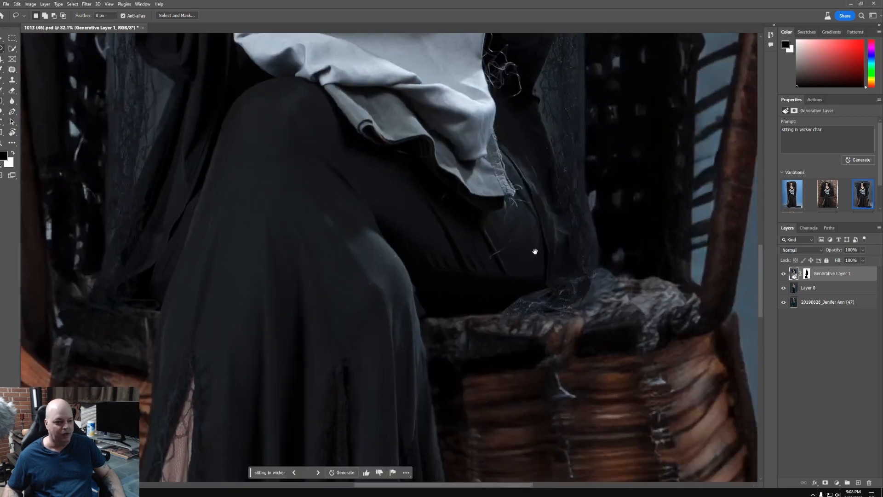
left_click_drag(535, 251, 393, 79)
left_click_drag(396, 352, 465, 188)
left_click_drag(341, 299, 651, 174)
left_click_drag(530, 306, 216, 205)
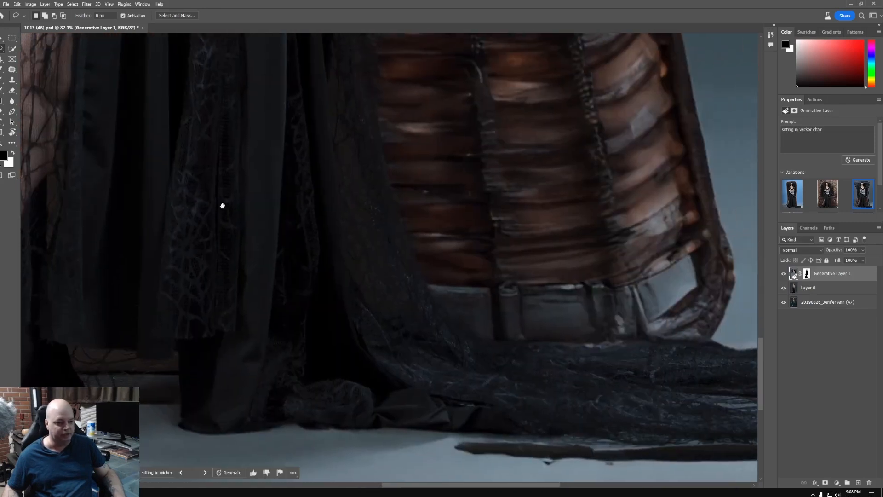
left_click_drag(469, 211, 473, 285)
key("ctrl+0")
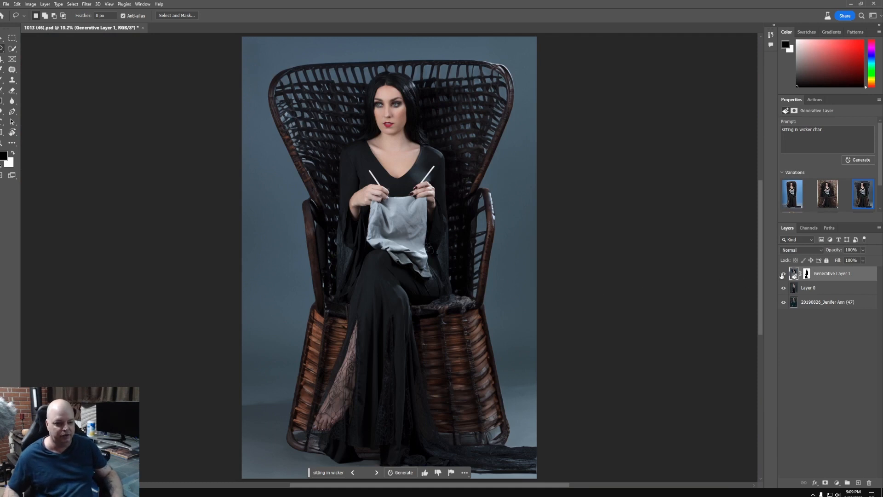
- Hide the generated chair layer and toggle Layer 0 to compare the original studio shot with the finished composite underneath
left_click(785, 287)
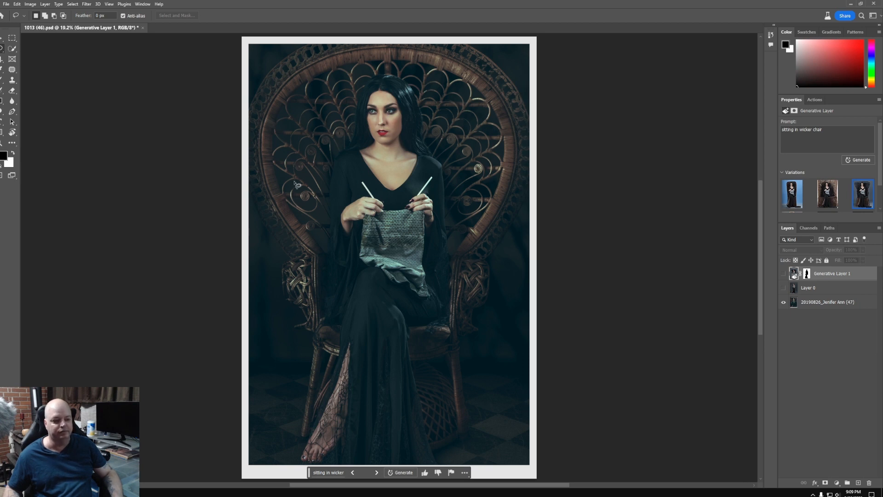
left_click(784, 287)
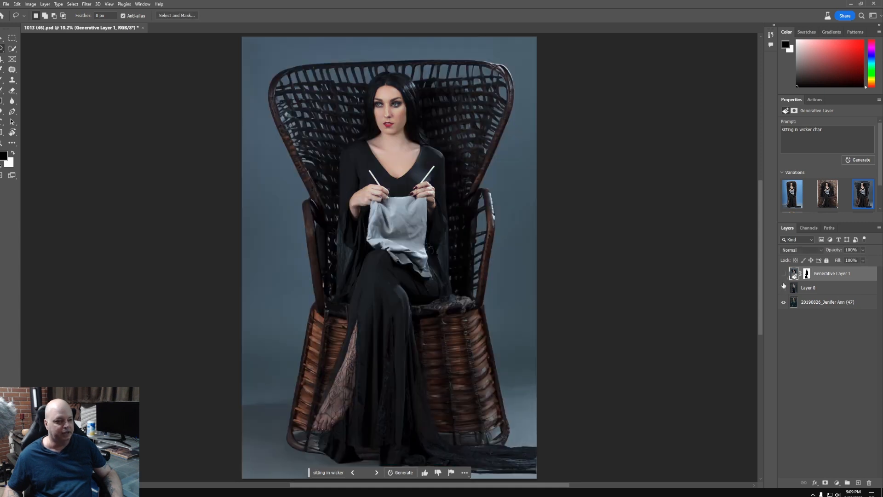
left_click(784, 287)
left_click(784, 288)
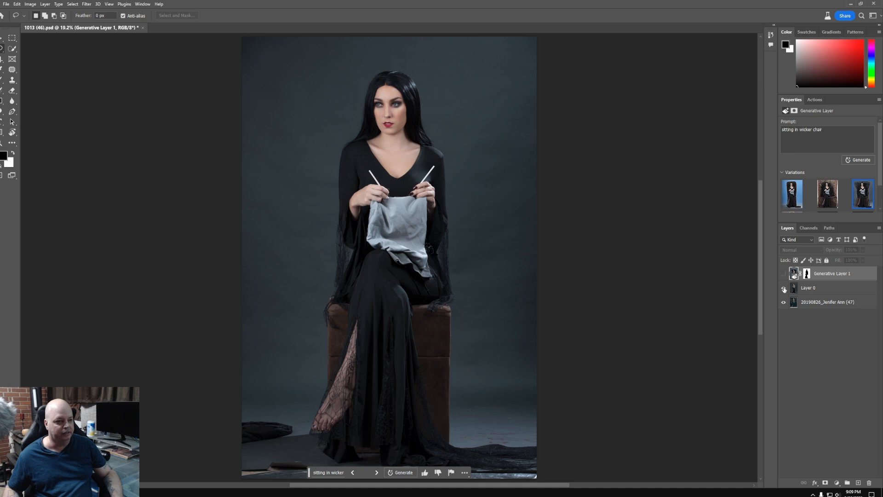
left_click(784, 288)
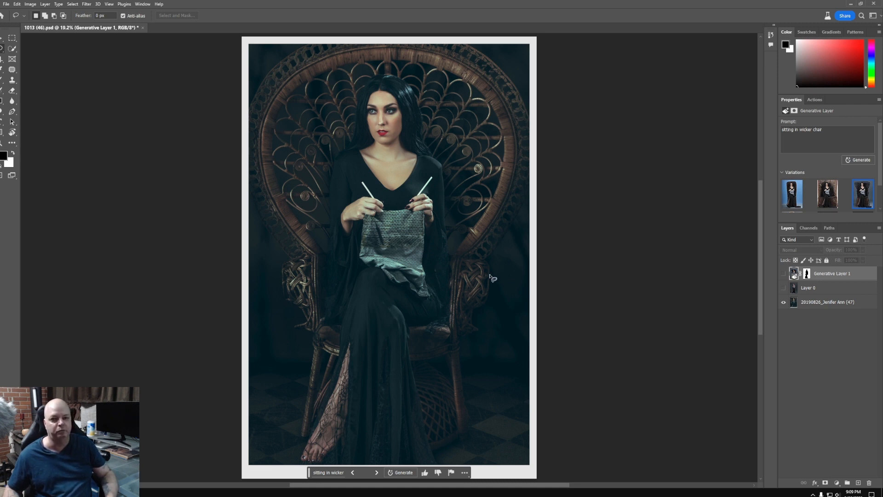
- Show the generated chair over the finished composite and try to move it into line with the woman
left_click(784, 275)
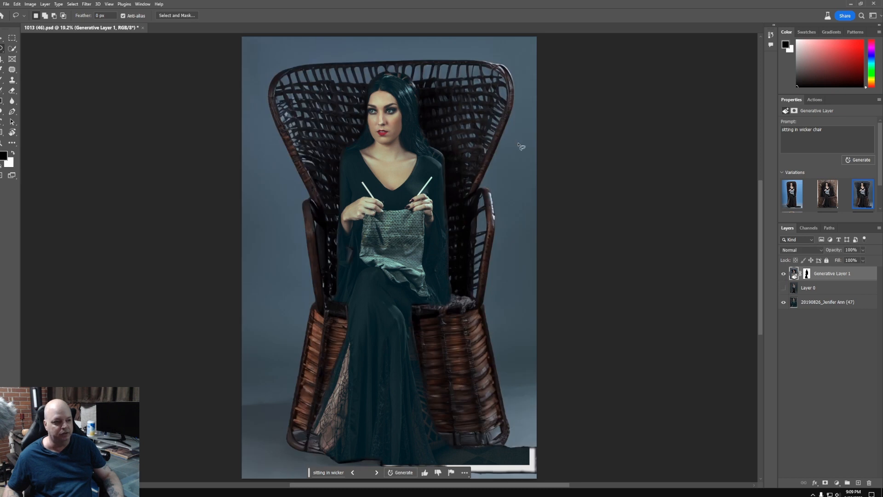
left_click_drag(519, 143, 519, 173)
key("ctrl+t")
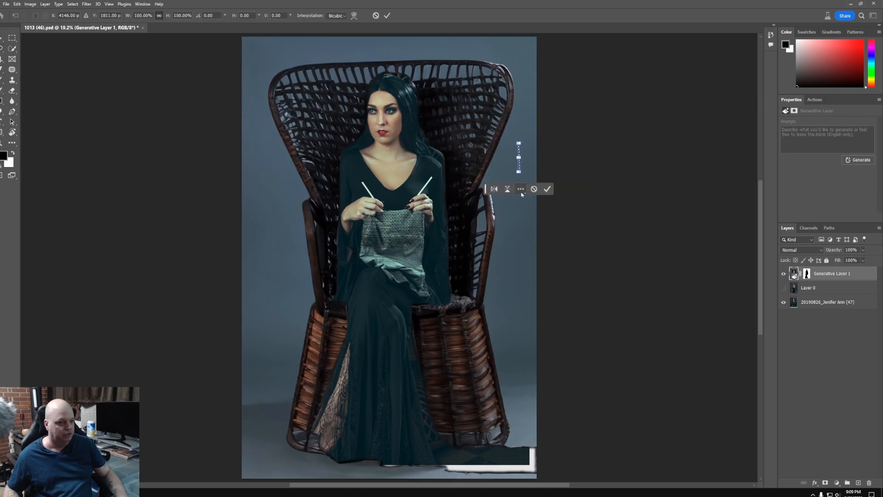
left_click(548, 188)
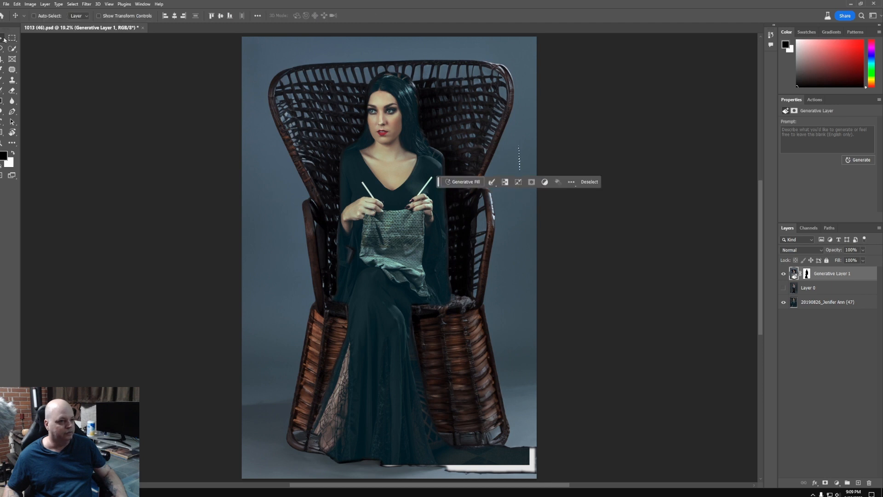
left_click(590, 182)
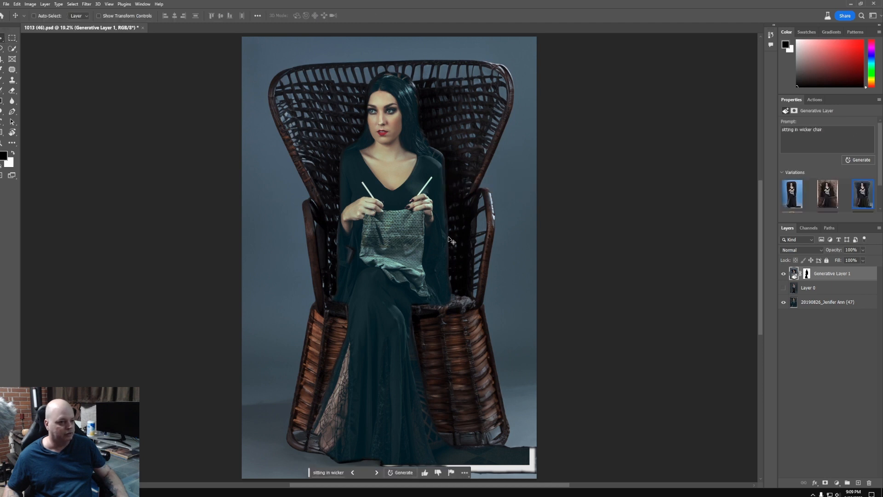
left_click_drag(520, 195, 419, 204)
left_click_drag(517, 204, 493, 205)
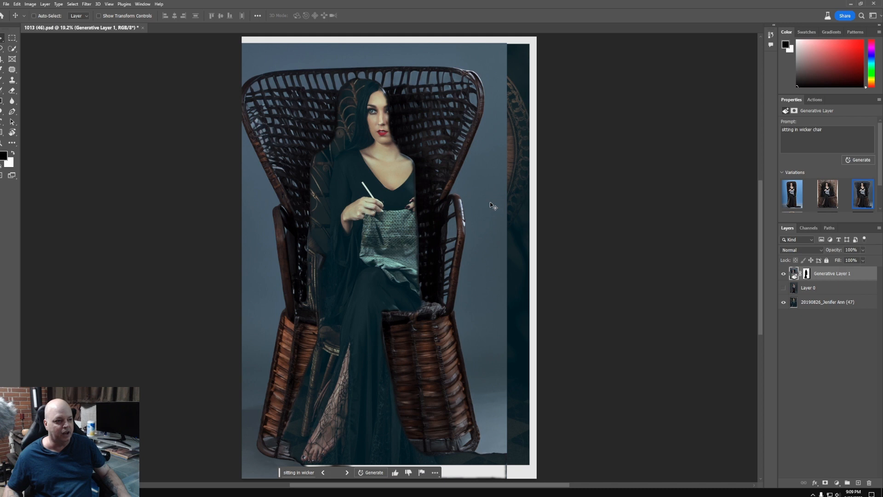
key("ctrl+z")
key("ctrl+z")
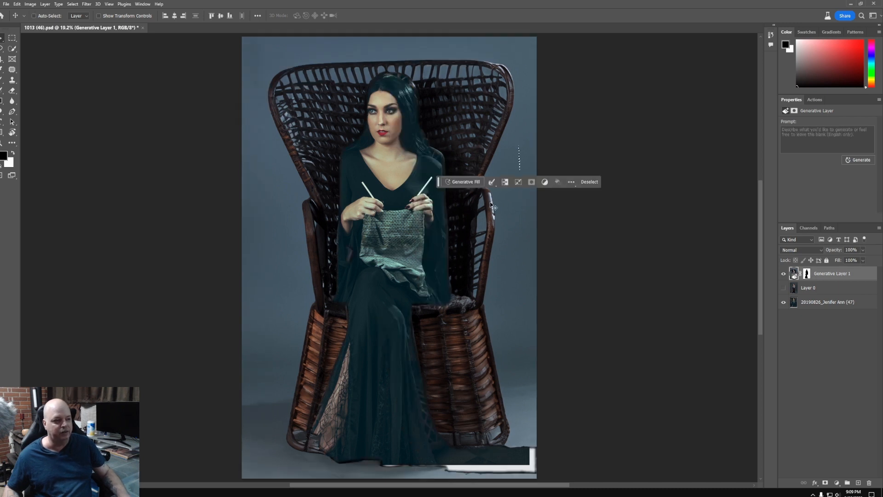
- Step back and forth through the layer visibility changes, and show both the generated chair layer and Layer 0 again
key("ctrl+shift+z")
key("ctrl+shift+z")
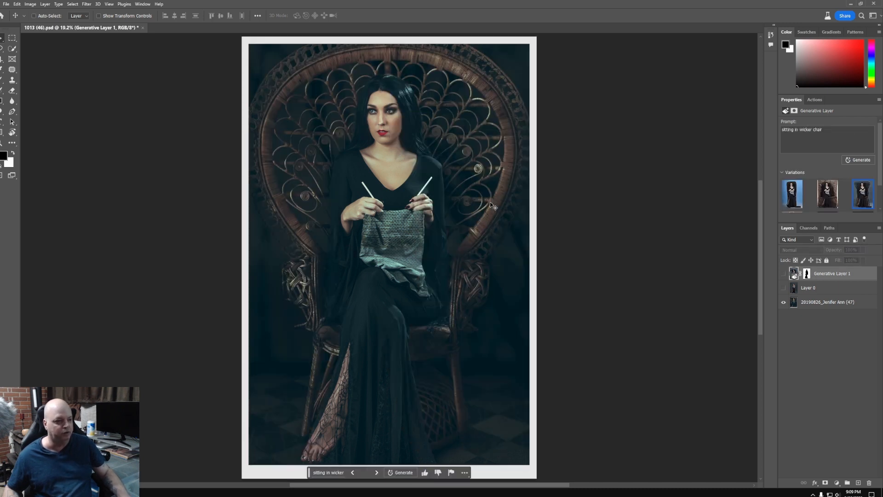
left_click(783, 274)
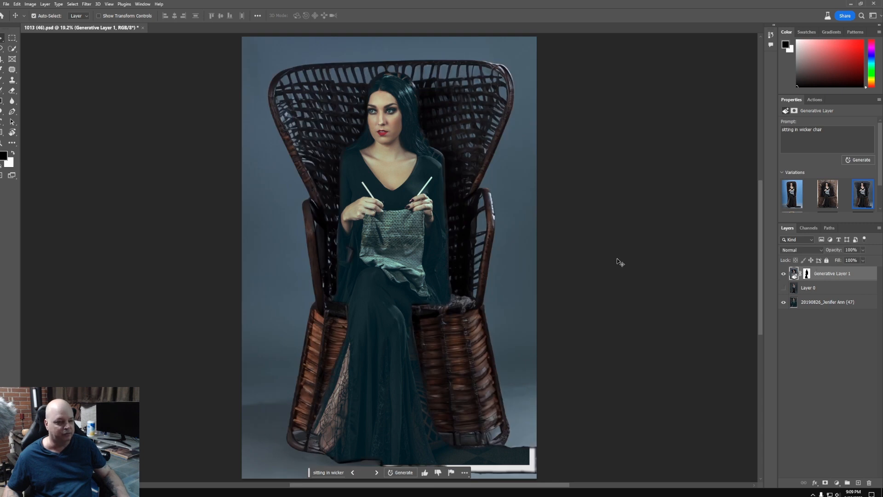
key("ctrl+z")
key("ctrl+z")
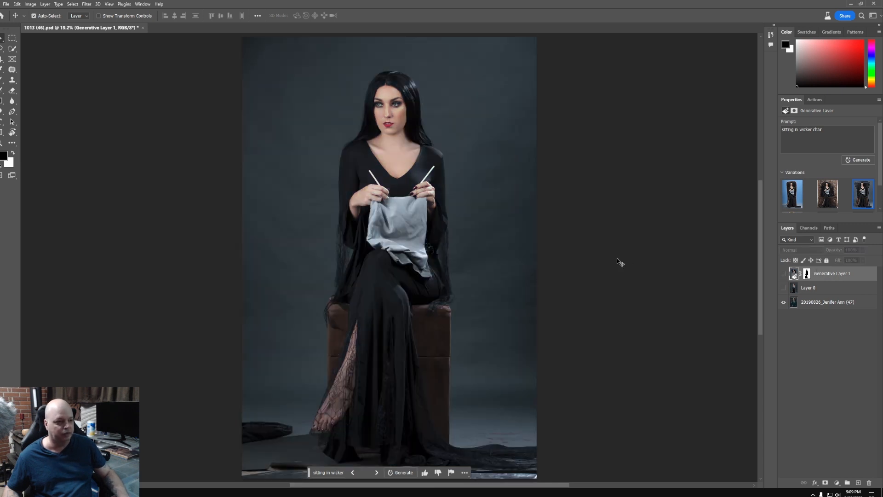
key("ctrl+shift+z")
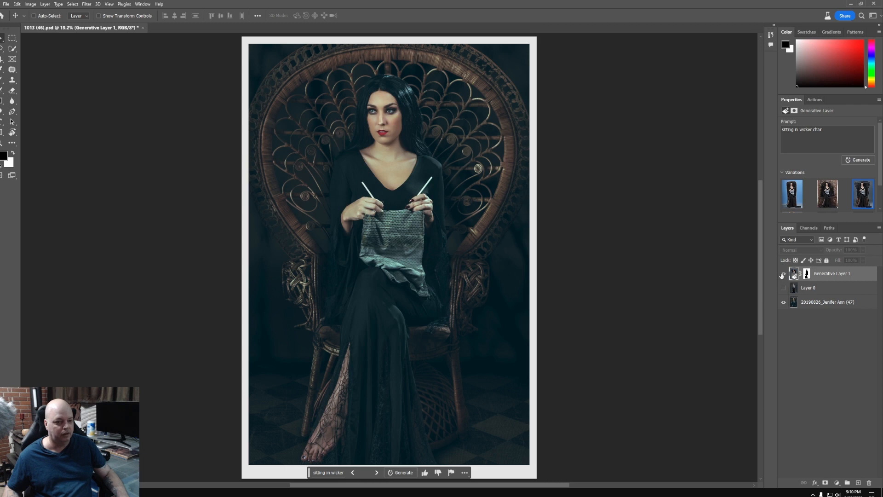
left_click_drag(782, 275, 783, 288)
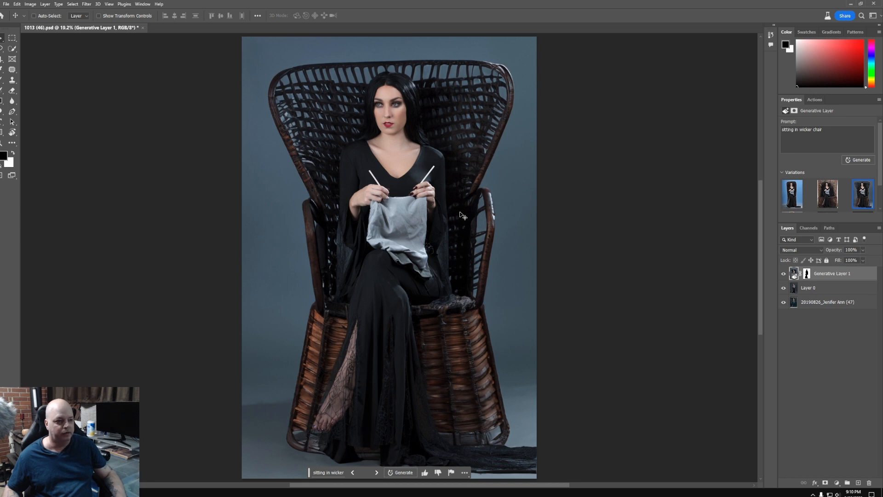
- Extend the prompt to "sitting in wicker chair in mansion", generate two sets of variations, and show the alternatives in each
mouse_move(419, 206)
left_mouse_down()
mouse_move(406, 207)
mouse_move(435, 210)
left_mouse_up()
key("ctrl+z")
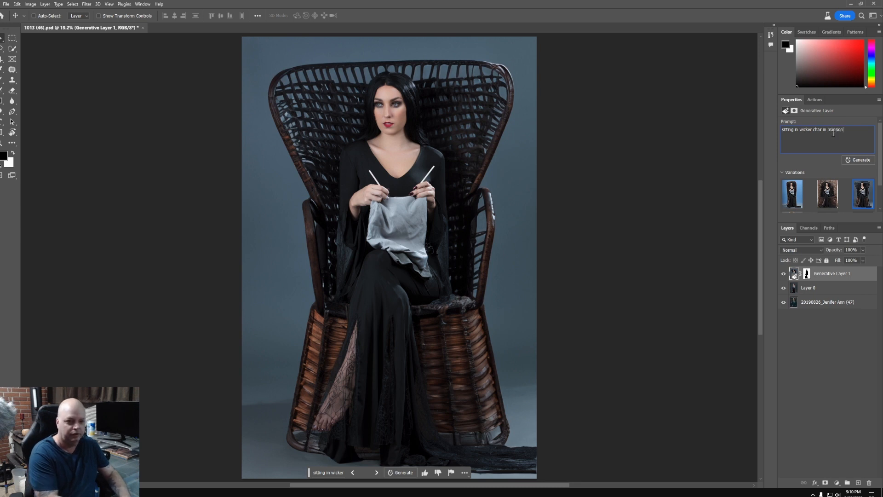
left_click(859, 159)
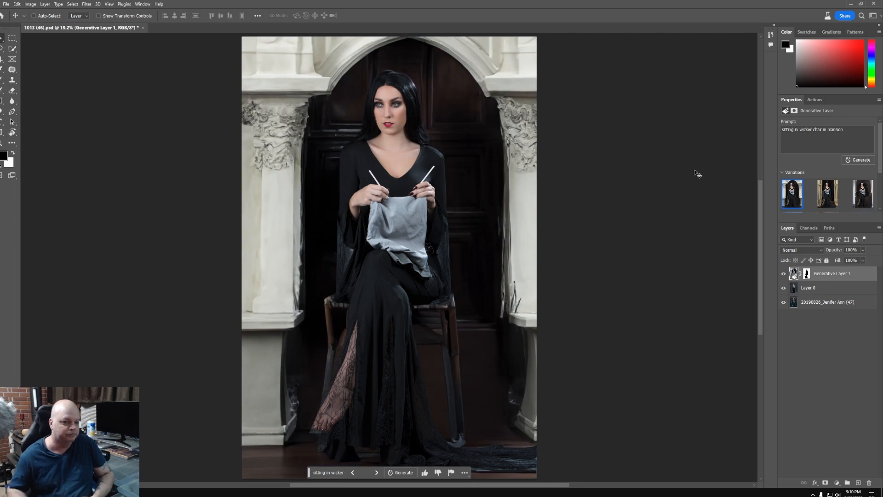
left_click(830, 194)
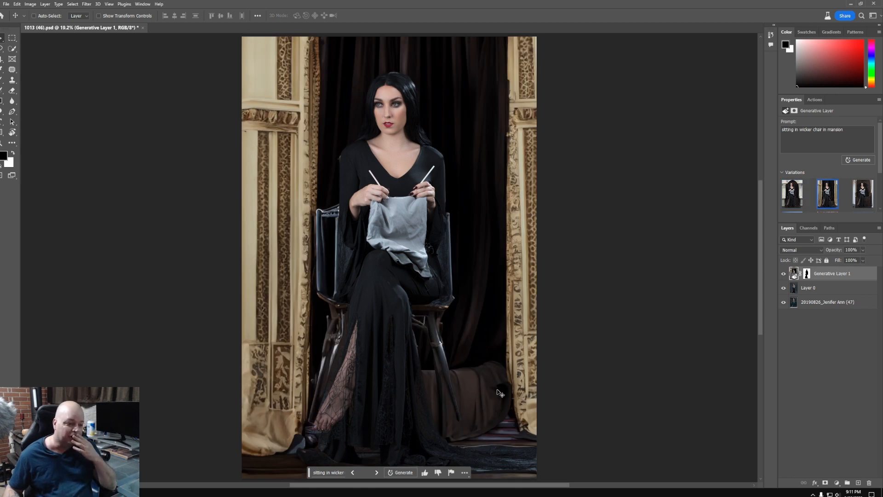
left_click(864, 204)
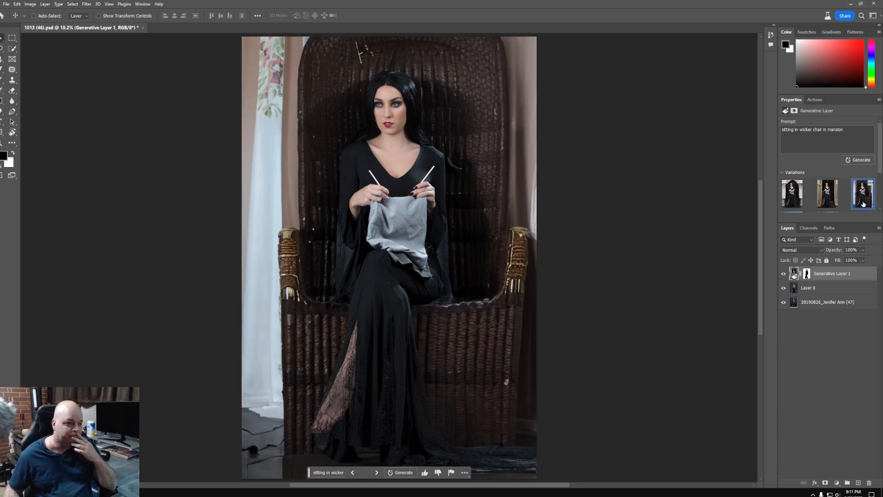
left_click(858, 160)
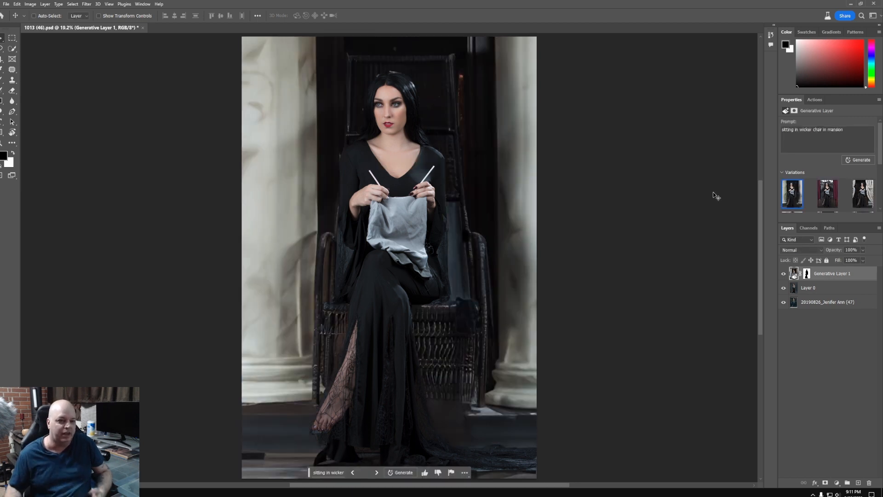
left_click(823, 193)
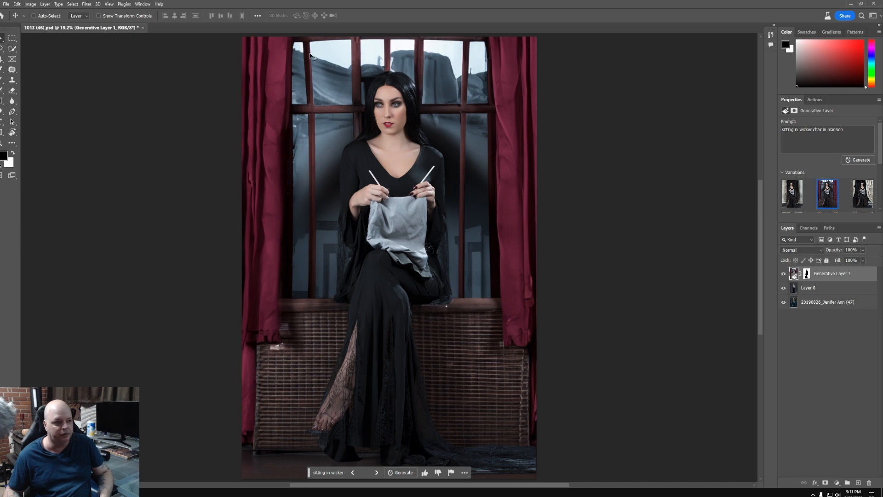
- Try to shift the generated mansion background with the red curtains behind the woman, and undo the moves
mouse_move(501, 168)
left_mouse_down()
mouse_move(540, 182)
mouse_move(586, 157)
mouse_move(392, 151)
mouse_move(501, 172)
left_mouse_up()
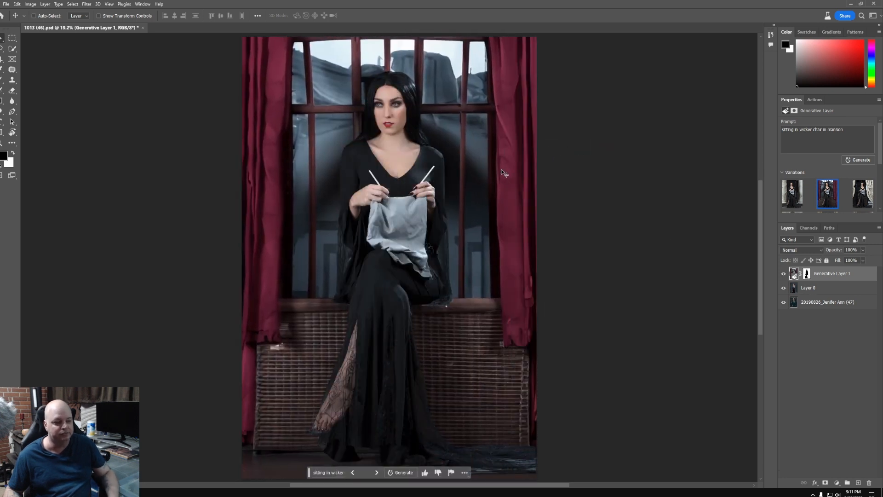
left_click_drag(500, 178, 544, 187)
key("ctrl+z")
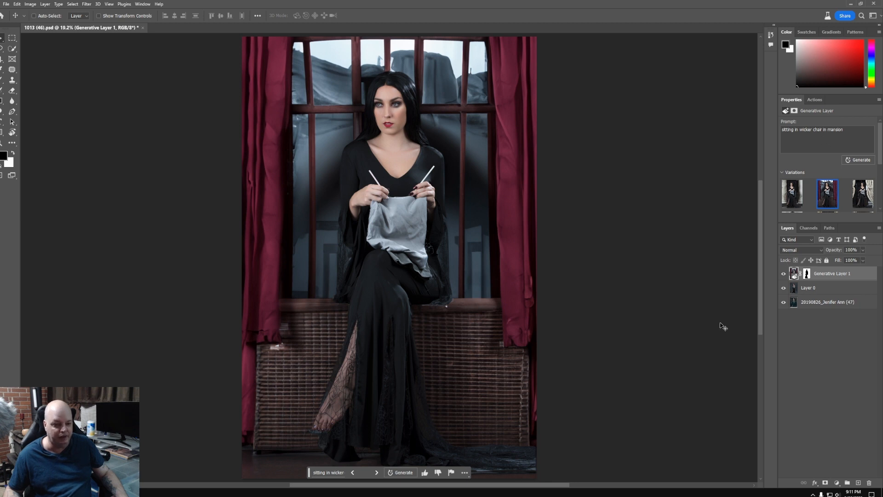
mouse_move(513, 213)
left_mouse_down()
mouse_move(586, 216)
mouse_move(519, 216)
left_mouse_up()
key("ctrl+z")
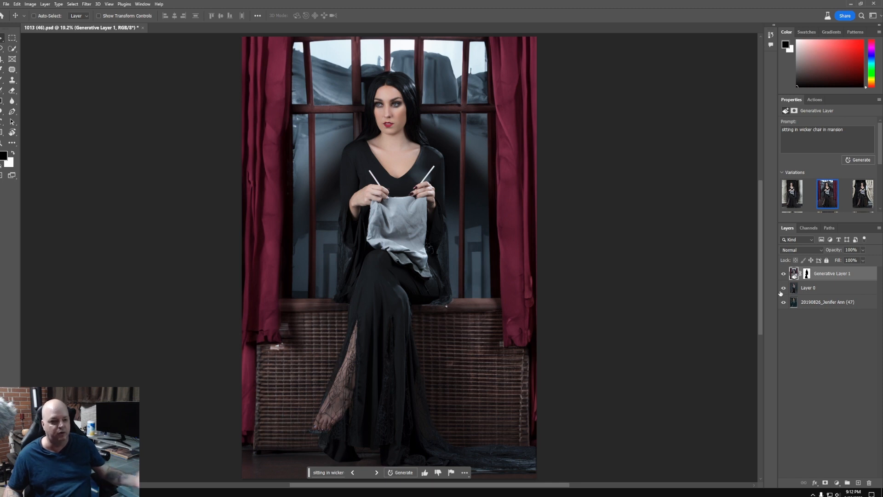
- Generate new variations with the prompt "sitting in wicker chair", examine the second one's armrest and plants up close, and show the third
left_click(863, 201)
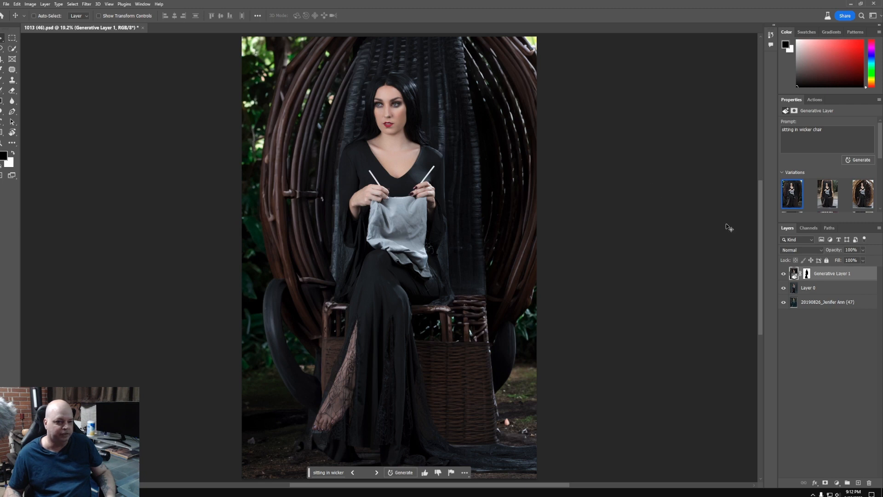
left_click(822, 193)
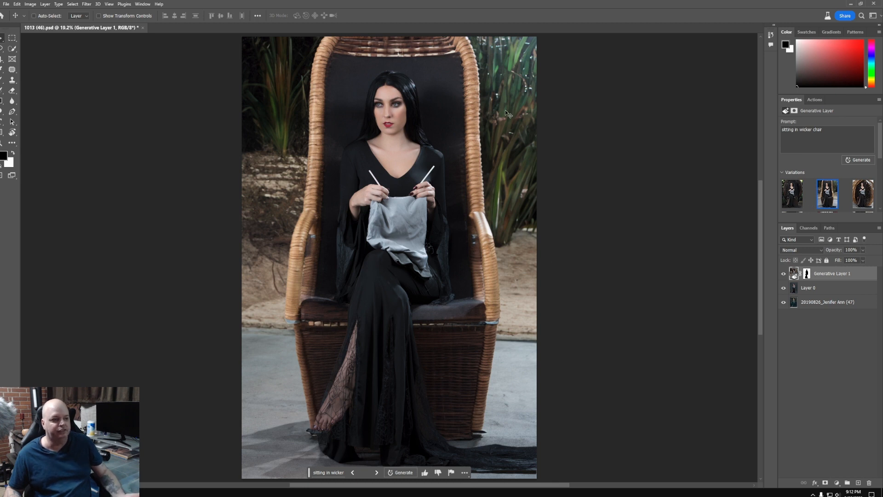
left_click_drag(516, 256, 558, 318)
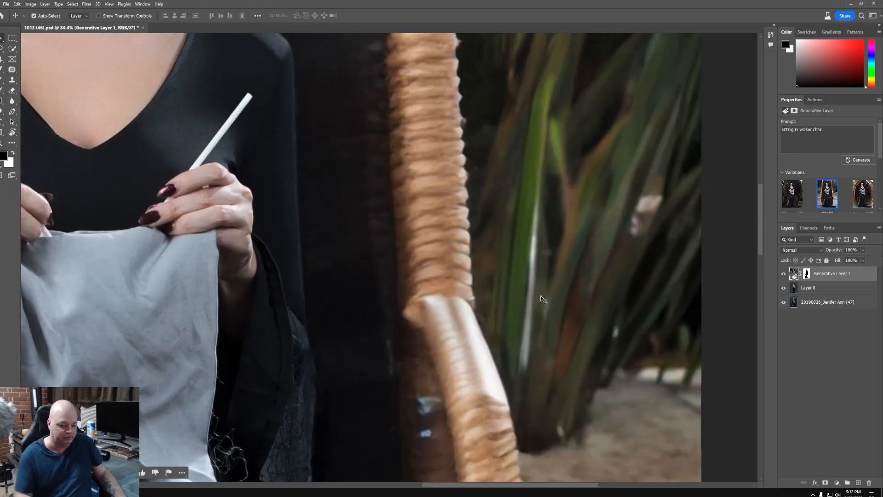
key("ctrl+0")
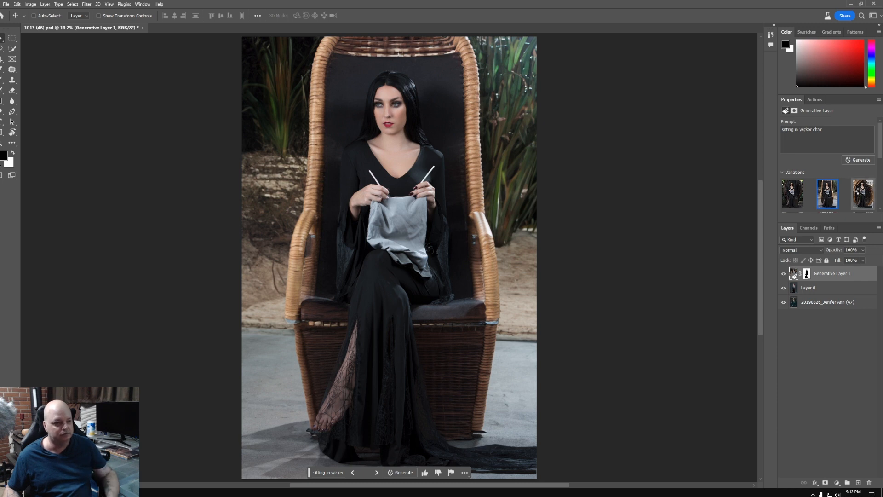
left_click(860, 194)
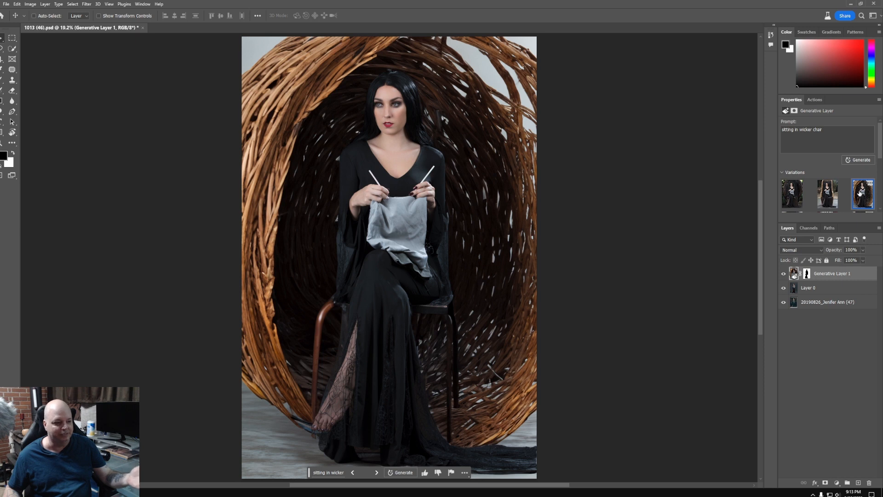
- Generate another set of "sitting in wicker chair" variations on Generative Layer 1, show the second one, and choose the third
left_click(859, 160)
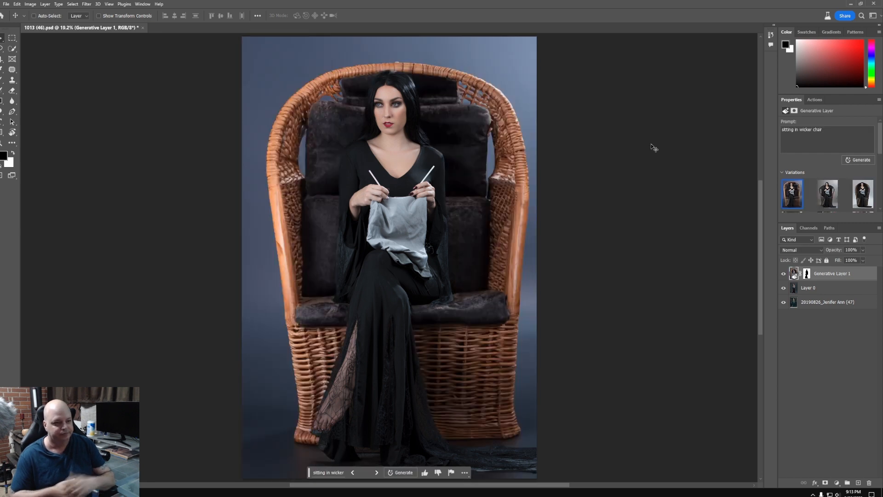
left_click(823, 201)
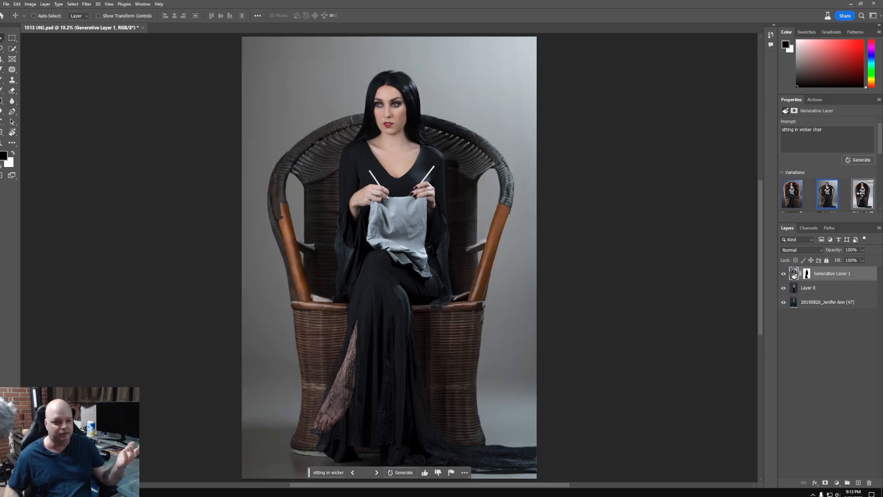
left_click(860, 197)
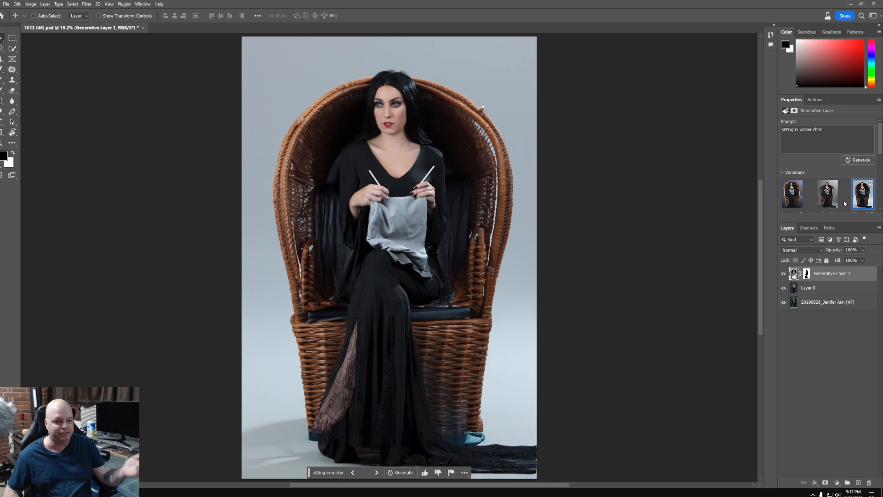
- Compare the hooded wicker chair variation with the finished composite by hiding and showing Generative Layer 1 and Layer 0
left_click_drag(785, 276, 785, 290)
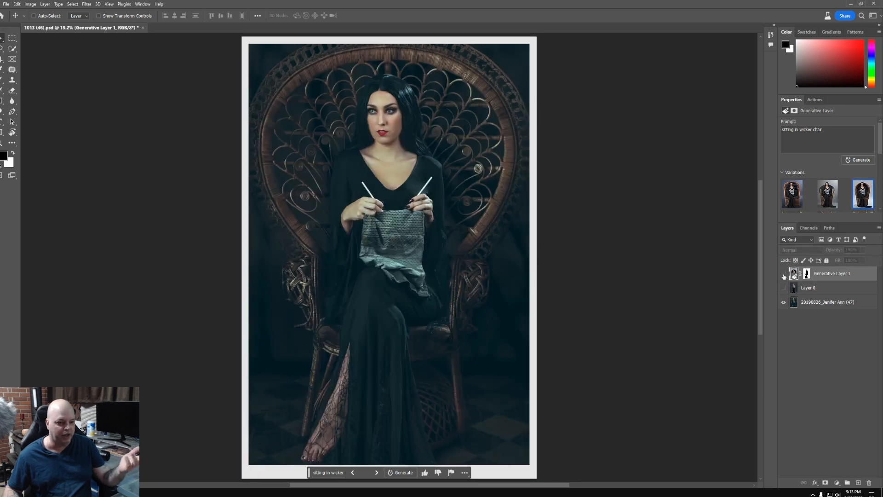
left_click(784, 275)
left_click(784, 289)
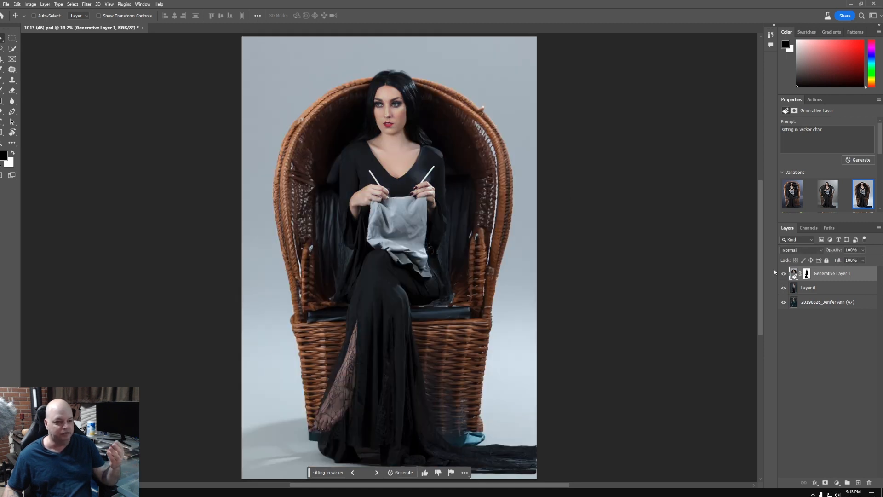
left_click(784, 290)
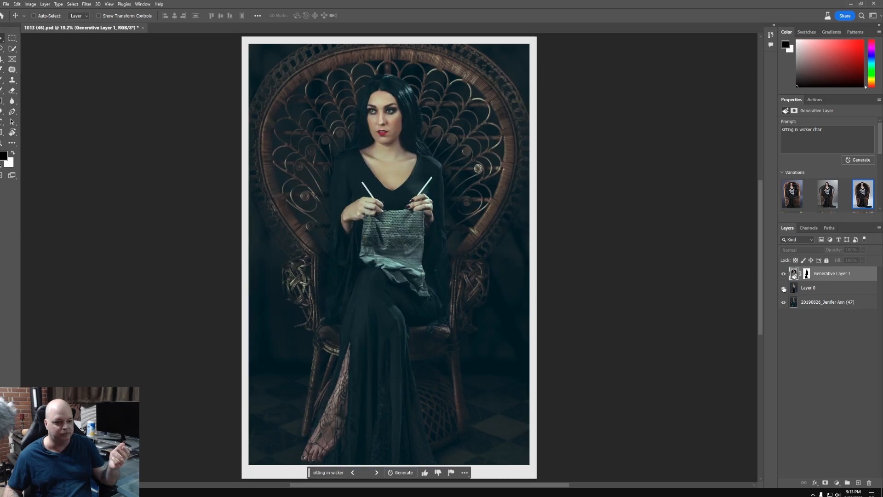
left_click(784, 288)
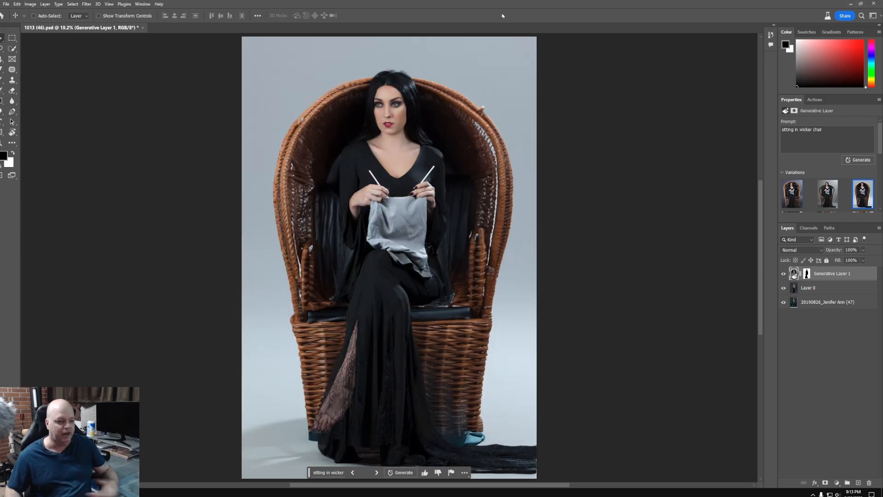
- Examine the generated chair up close around the woman's hair, the wicker base, the dress hem and her bare foot
key("ctrl+space")
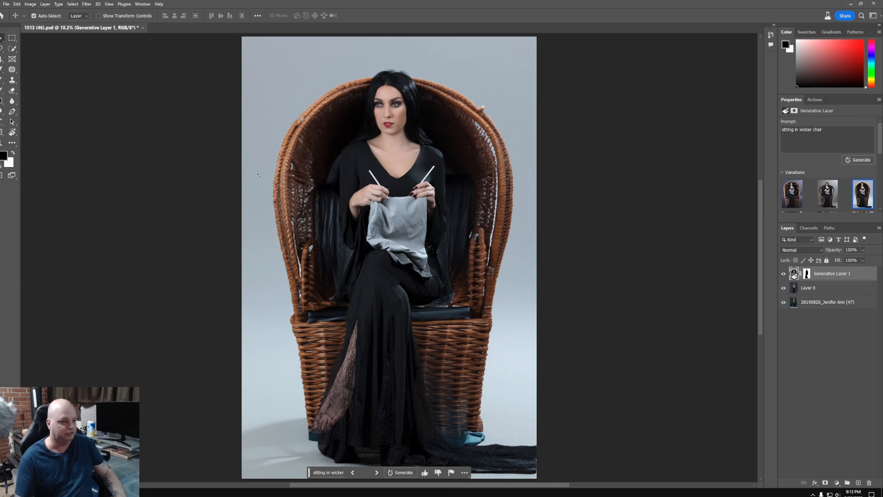
left_click_drag(290, 162, 342, 166)
left_click_drag(388, 119, 312, 303)
left_click_drag(465, 164, 219, 278)
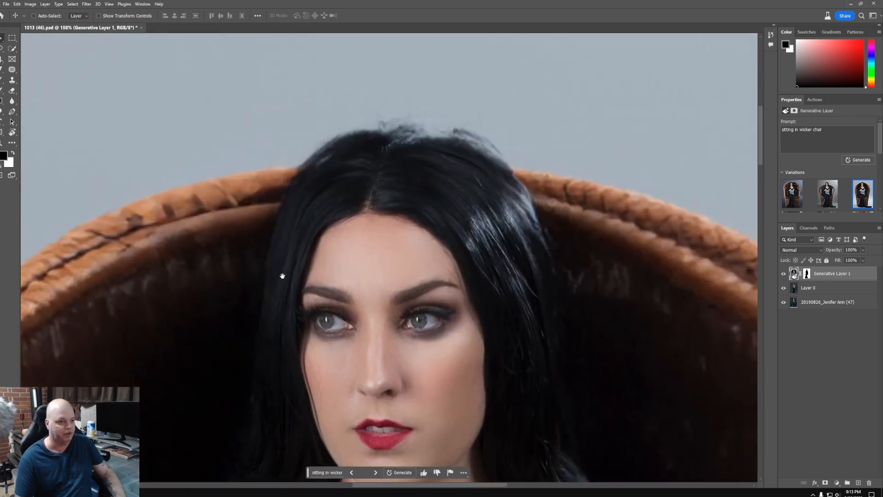
left_click_drag(560, 301, 403, 110)
left_click_drag(394, 332, 478, 114)
left_click_drag(455, 271, 441, 335)
left_click_drag(410, 370, 463, 113)
left_click_drag(435, 324, 481, 136)
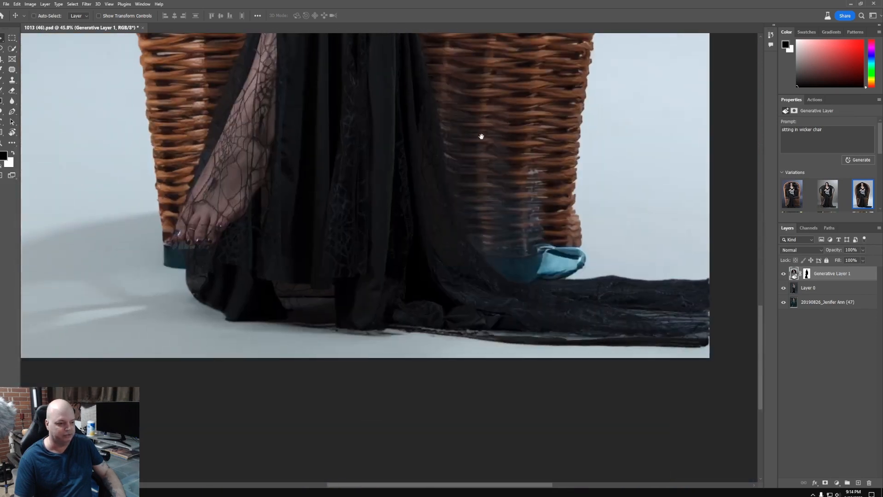
left_click_drag(257, 213, 544, 259)
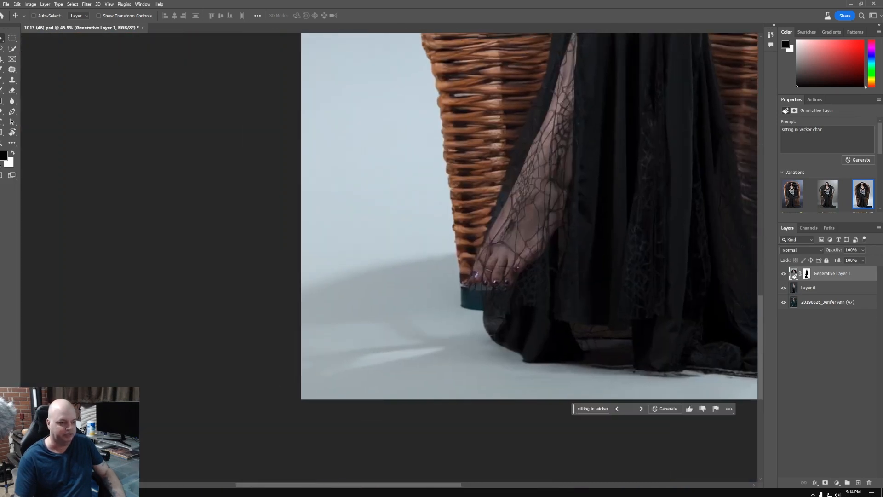
key("ctrl+0")
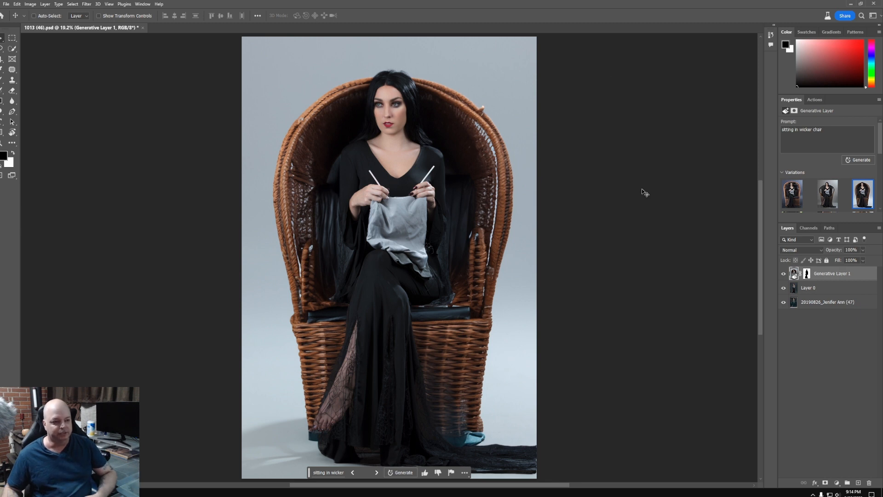
- Compare the generated chair with the finished composite, and repeatedly hide and show Generative Layer 1 against the original studio photo
left_click(783, 288)
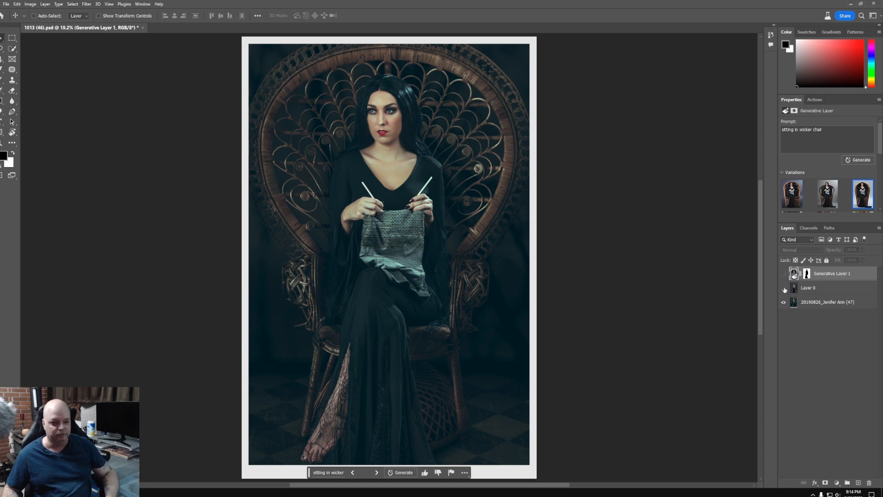
left_click(784, 288)
left_click(784, 274)
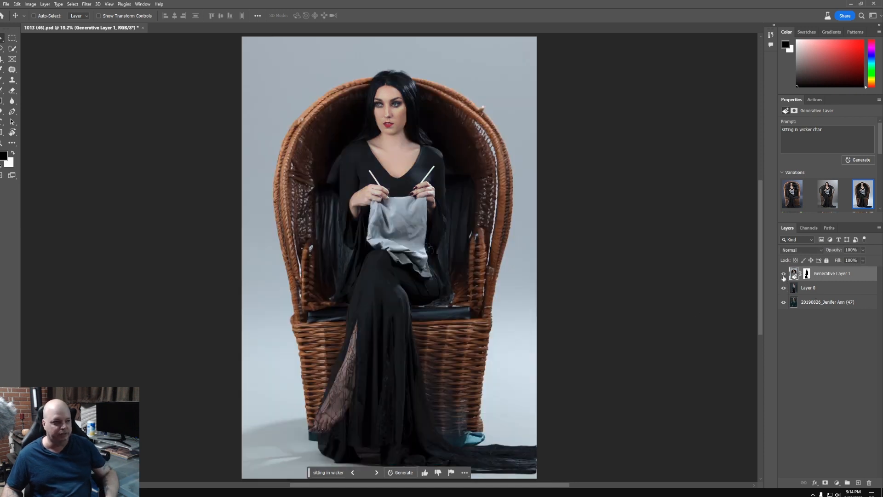
left_click(785, 278)
left_click(784, 278)
left_click(785, 279)
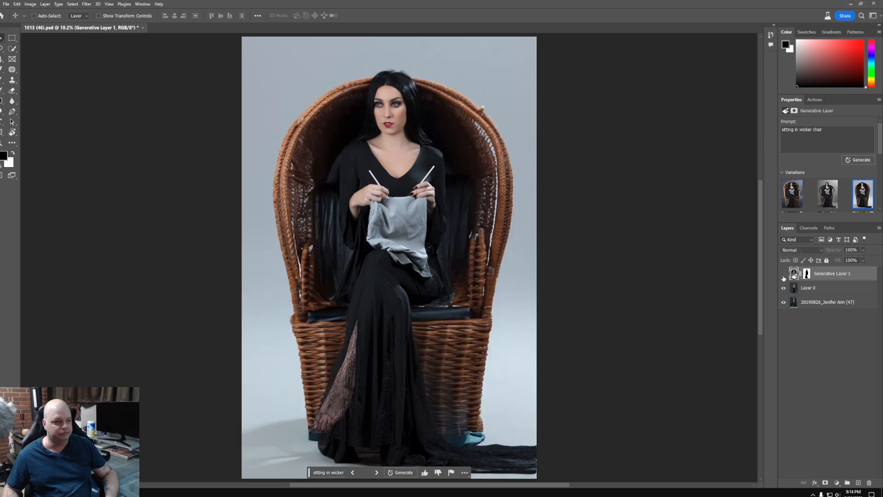
left_click(785, 279)
left_click(784, 278)
left_click(784, 279)
- Check the dress sleeves against the chair's interior up close, toggling the visibility of Generative Layer 1 and Layer 0
left_click_drag(337, 171, 380, 166)
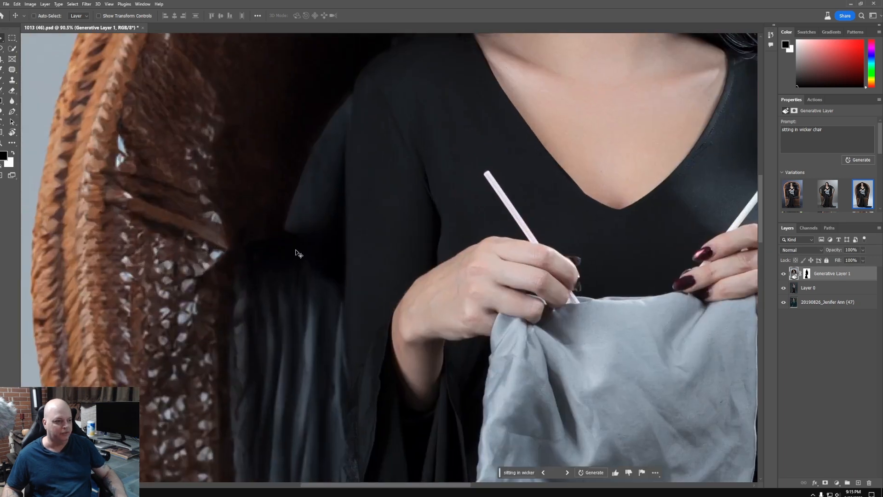
left_click(784, 276)
left_click(784, 276)
left_click_drag(552, 324, 462, 220)
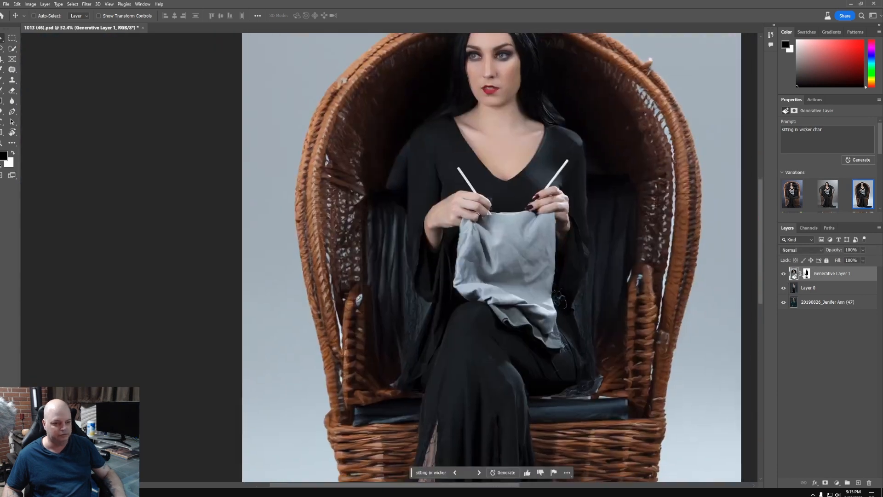
left_click(783, 275)
left_click(784, 275)
left_click(784, 288)
left_click(784, 289)
- Compare the draped sleeves with and without Generative Layer 1, and examine where the dress meets the seat cushion
left_click_drag(671, 277, 574, 305)
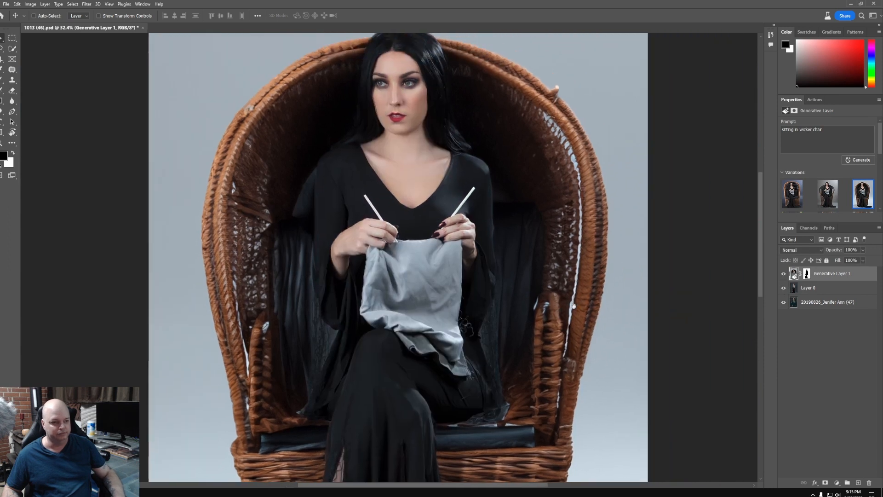
left_click(784, 276)
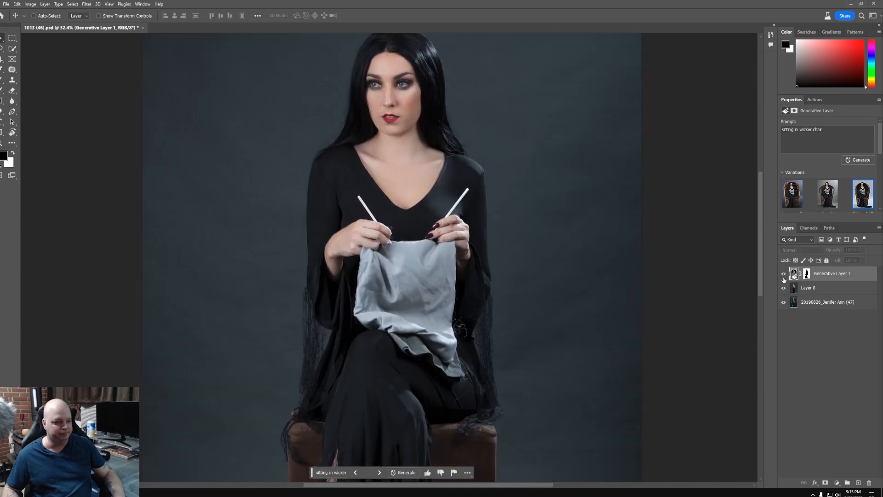
left_click(784, 276)
left_click(784, 278)
left_click(784, 278)
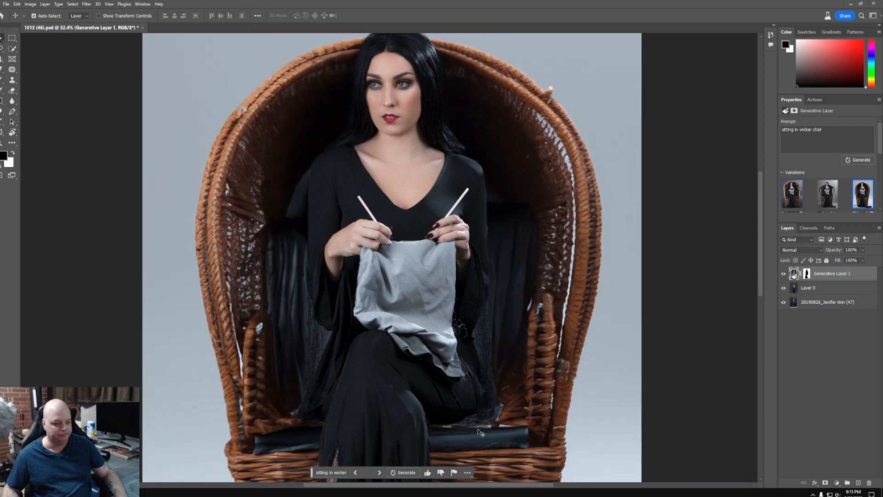
scroll(477, 429, "up", 7)
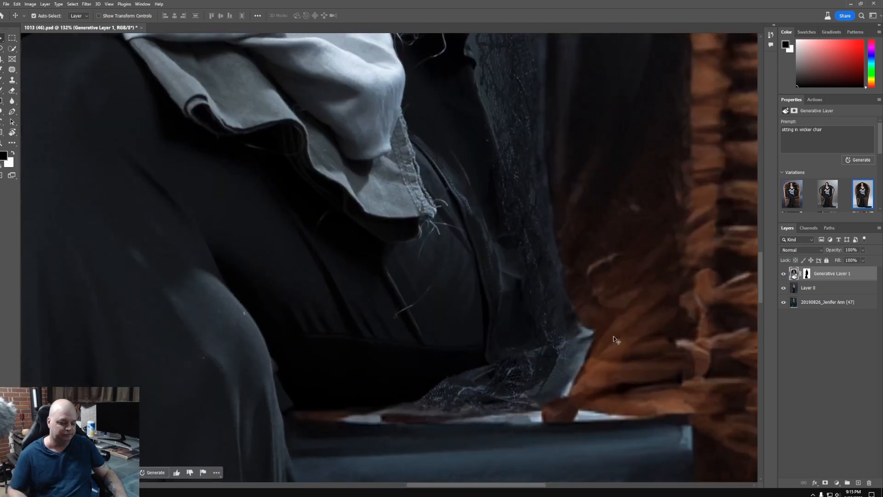
key("ctrl+0")
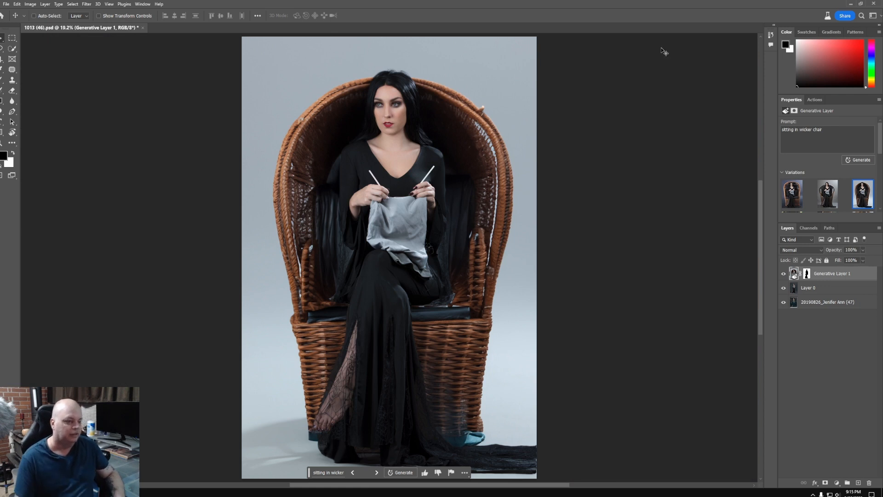
- Select the entire gray cloth hanging from the woman's hands, including its folded lower edge, with the Quick Selection tool
left_click_drag(401, 209, 437, 209)
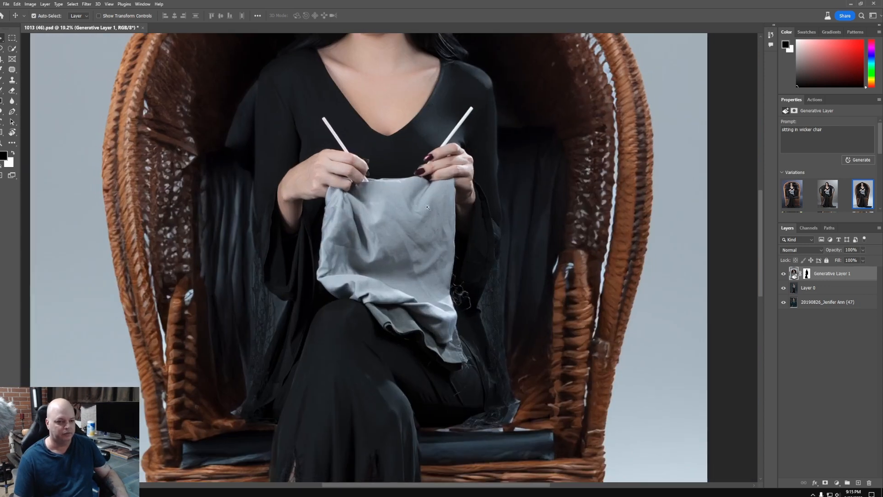
left_click(12, 49)
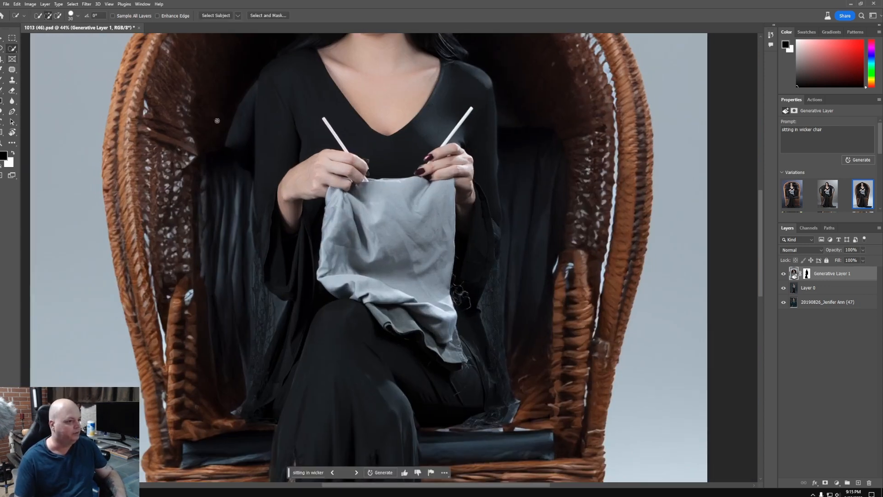
left_click_drag(399, 198, 360, 201)
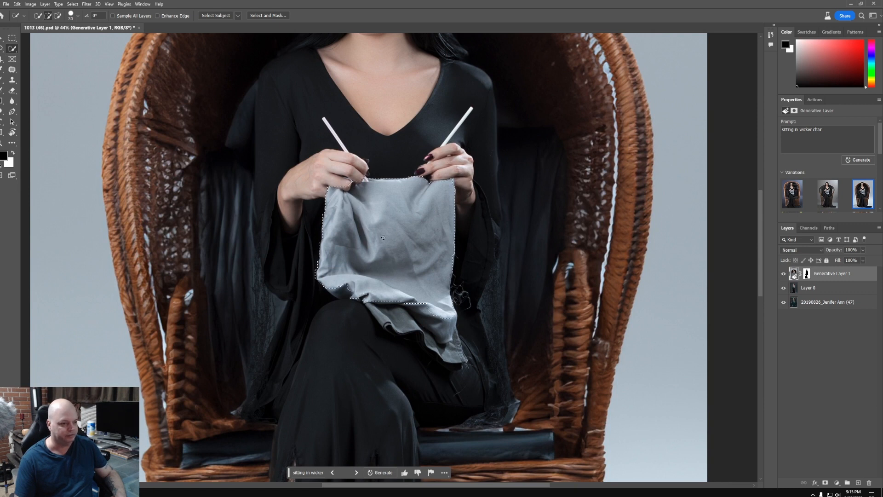
left_click_drag(396, 289, 402, 319)
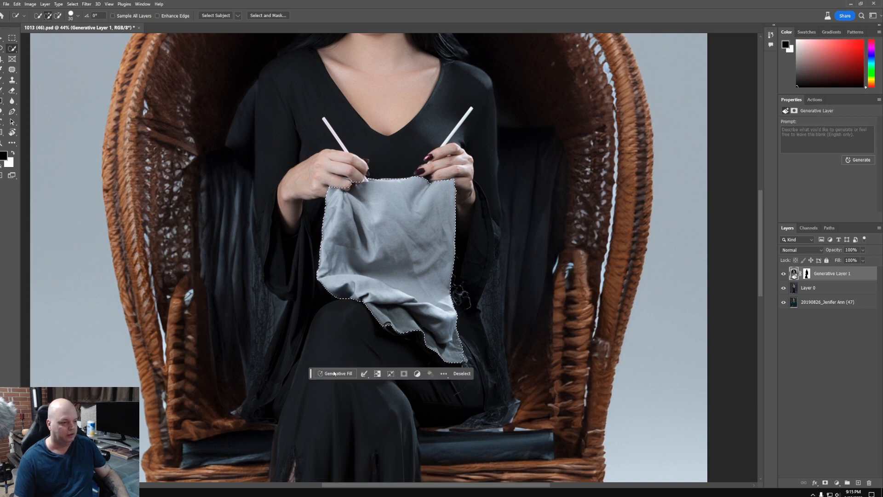
- Fill the selected cloth using Generative Fill with the prompt "knit pattern"
left_click(335, 373)
type("kn")
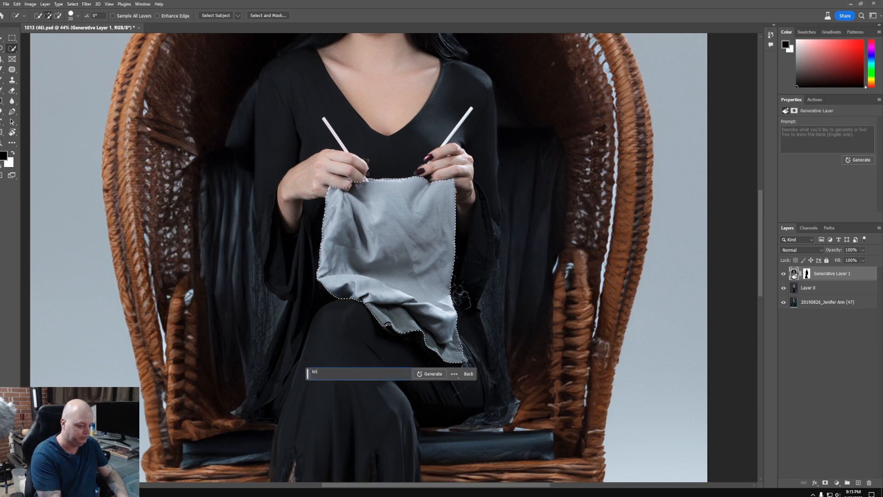
type("it pattern")
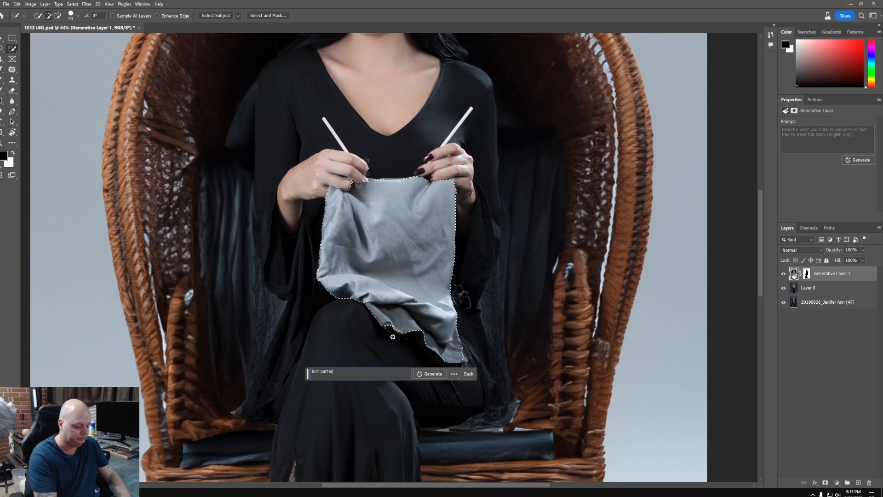
left_click(430, 376)
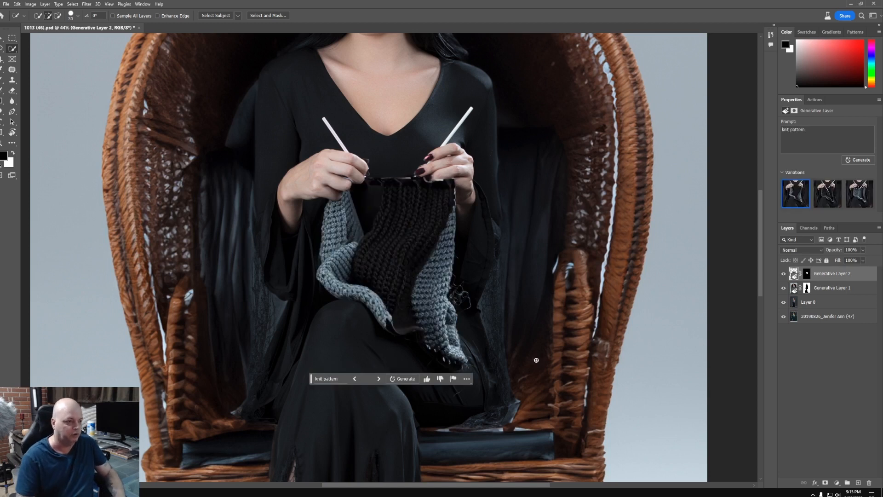
- Examine the generated knitting's edges and yarn texture up close with Generative Layer 2 hidden and shown, and show the second variation
left_click_drag(350, 179, 389, 179)
left_click_drag(481, 197, 258, 205)
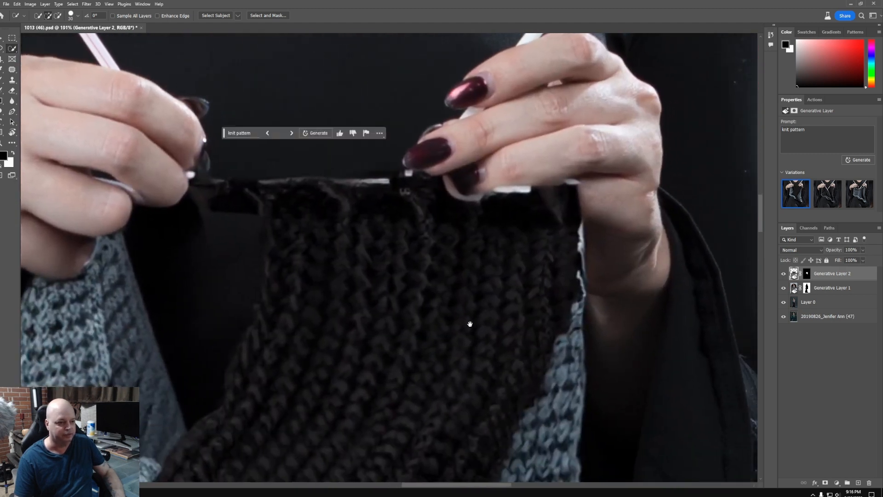
left_click_drag(470, 324, 459, 144)
left_click_drag(409, 316, 483, 120)
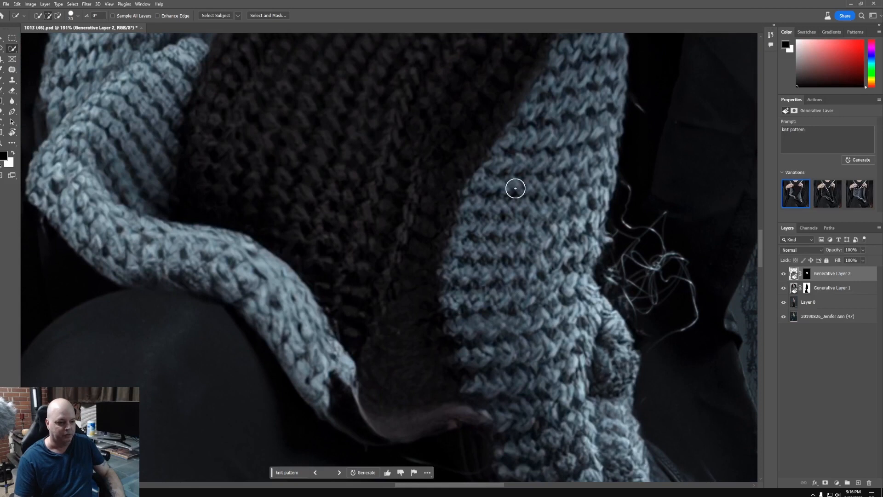
left_click_drag(530, 317, 511, 327)
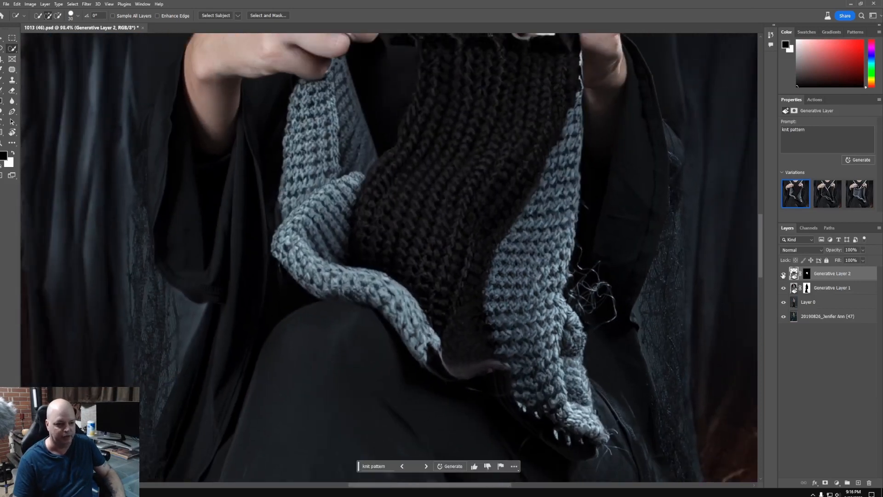
left_click(783, 274)
left_click(784, 274)
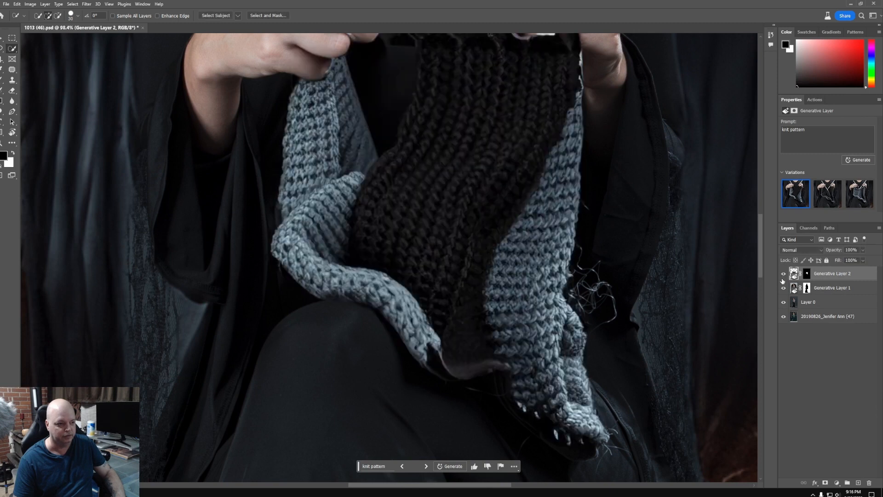
key("ctrl+0")
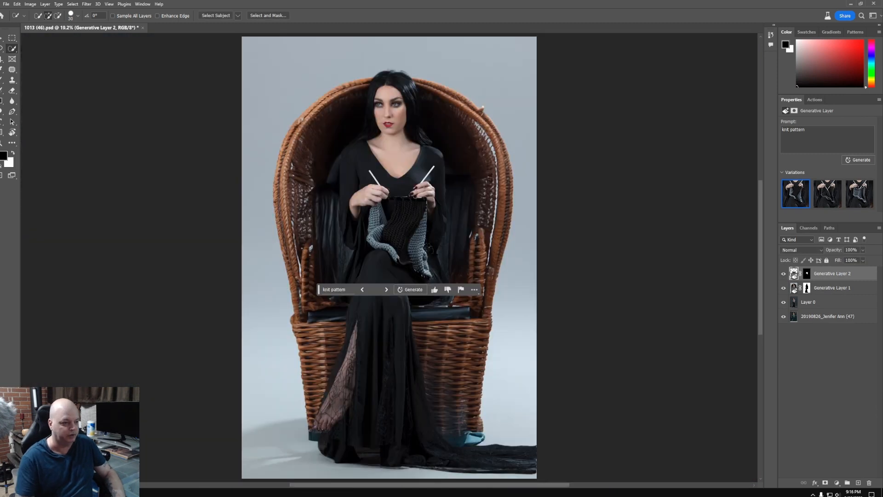
left_click(820, 206)
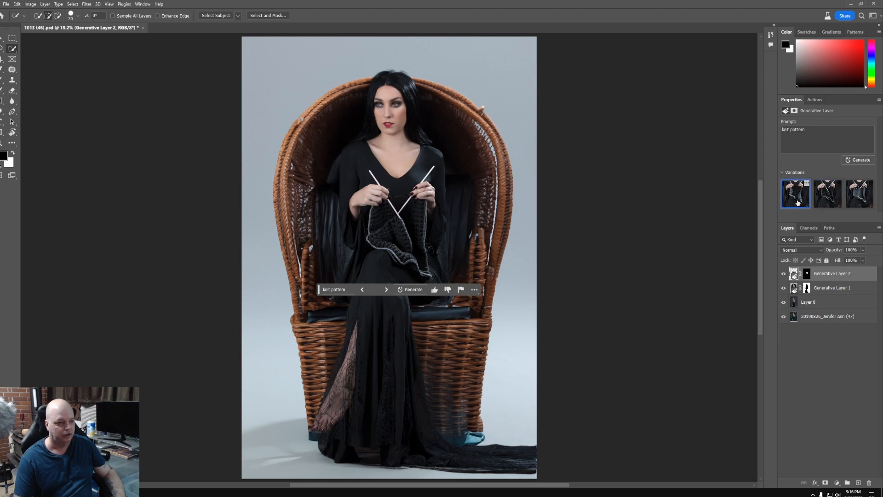
- Compare the first two knit variations, and inspect the second up close against the original cloth by hiding and reshowing Generative Layer 2
left_click(798, 204)
left_click(827, 204)
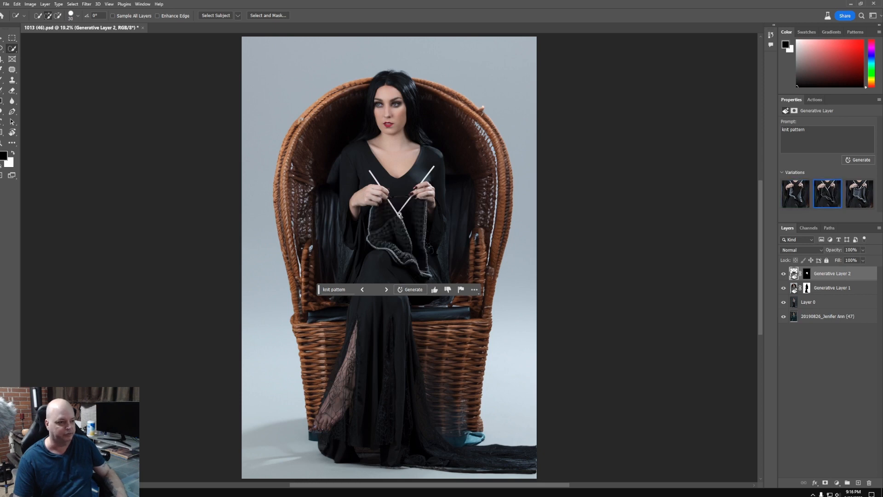
left_click_drag(401, 216, 439, 209)
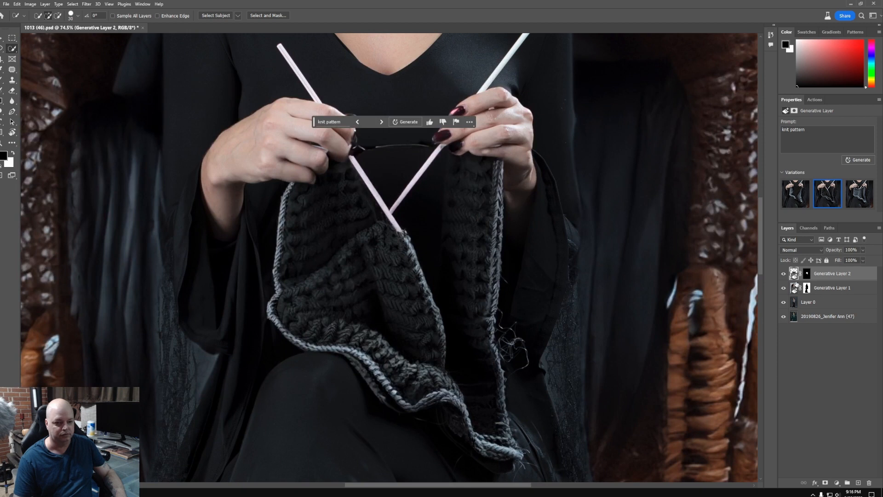
left_click(785, 274)
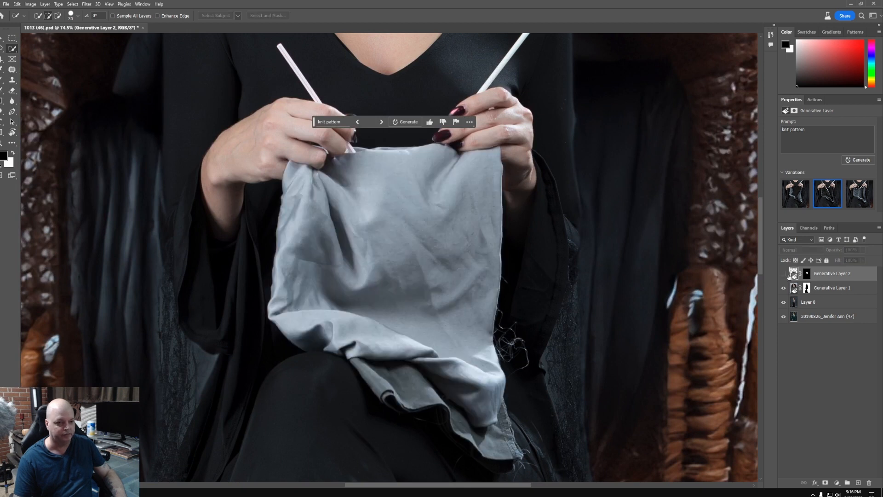
left_click(786, 275)
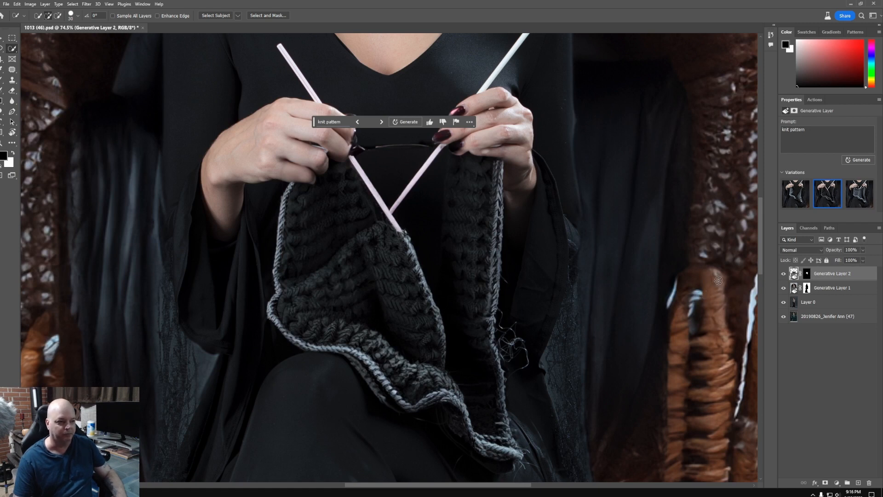
- Compare the third knit variation with the second up close around the fingers and needle tips, and view the third in the whole image
left_click(856, 198)
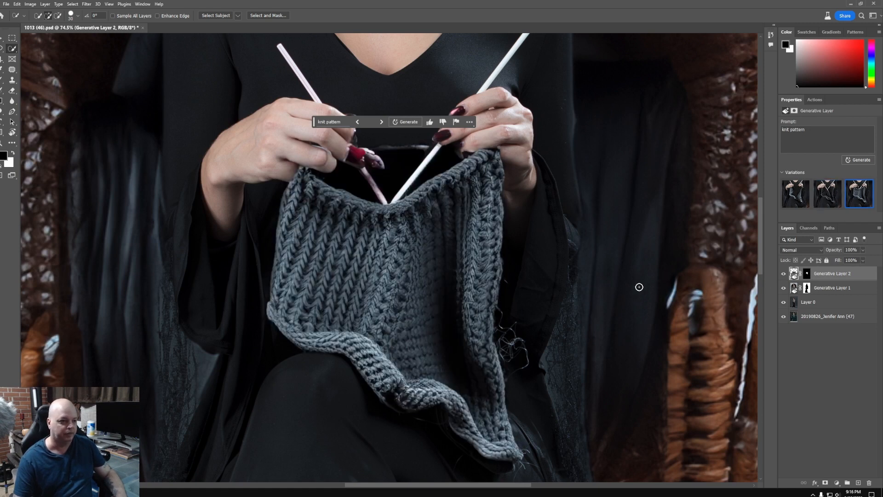
scroll(363, 151, "up", 5)
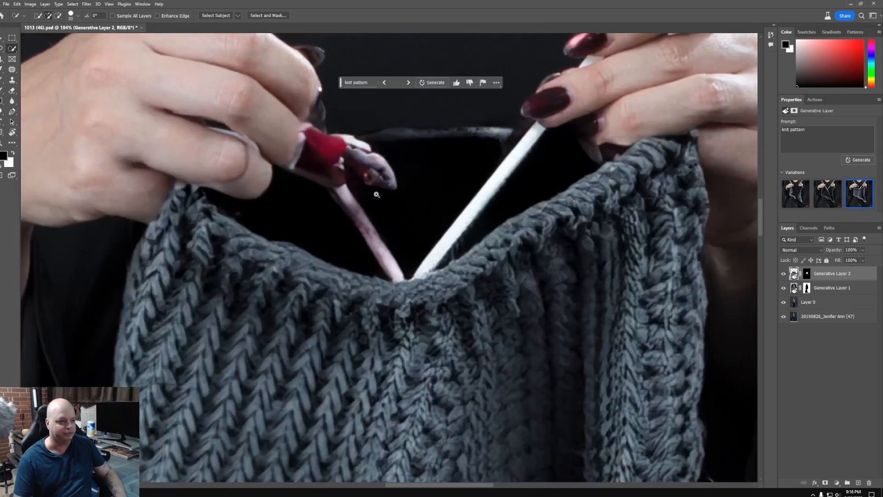
left_click(824, 204)
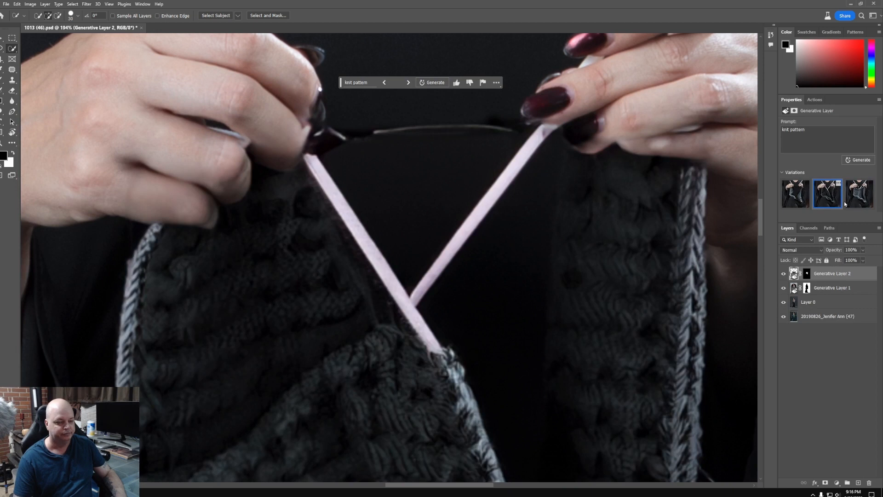
left_click(845, 205)
key("ctrl+0")
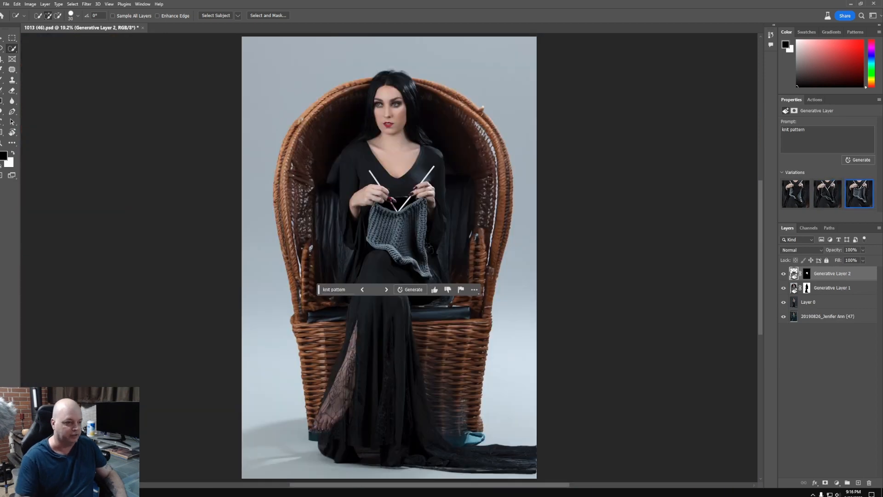
- Review the second and first knit variations on the full portrait, switch to the third variation and rate it as a bad result
left_click(832, 200)
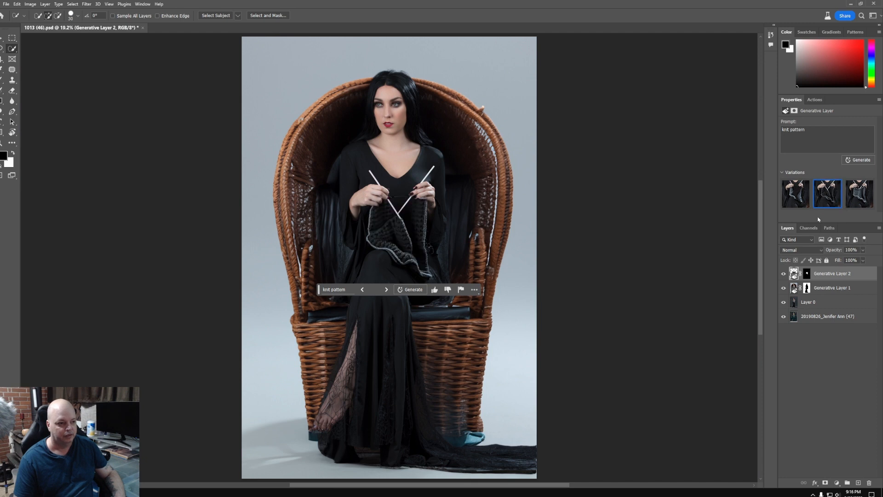
left_click(802, 202)
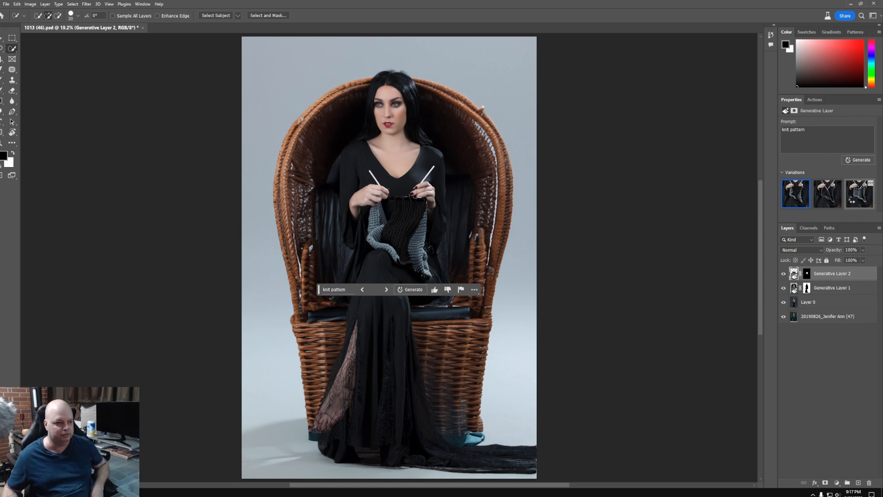
left_click(852, 201)
left_click(447, 291)
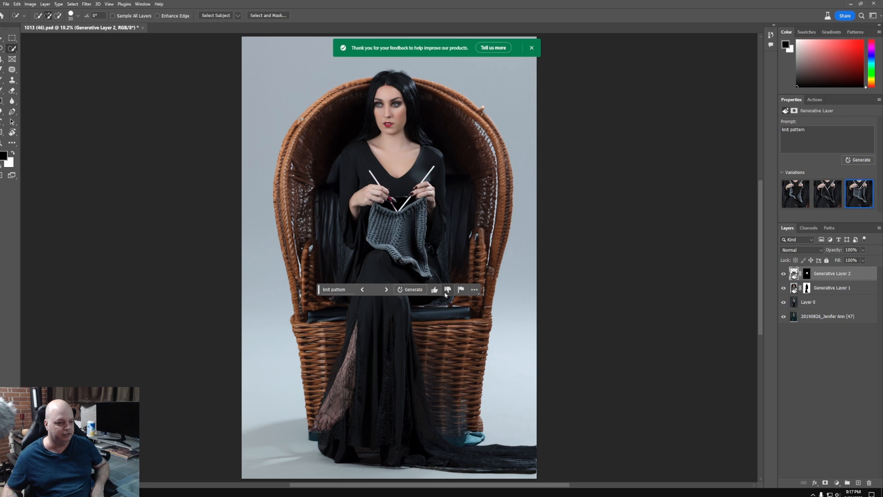